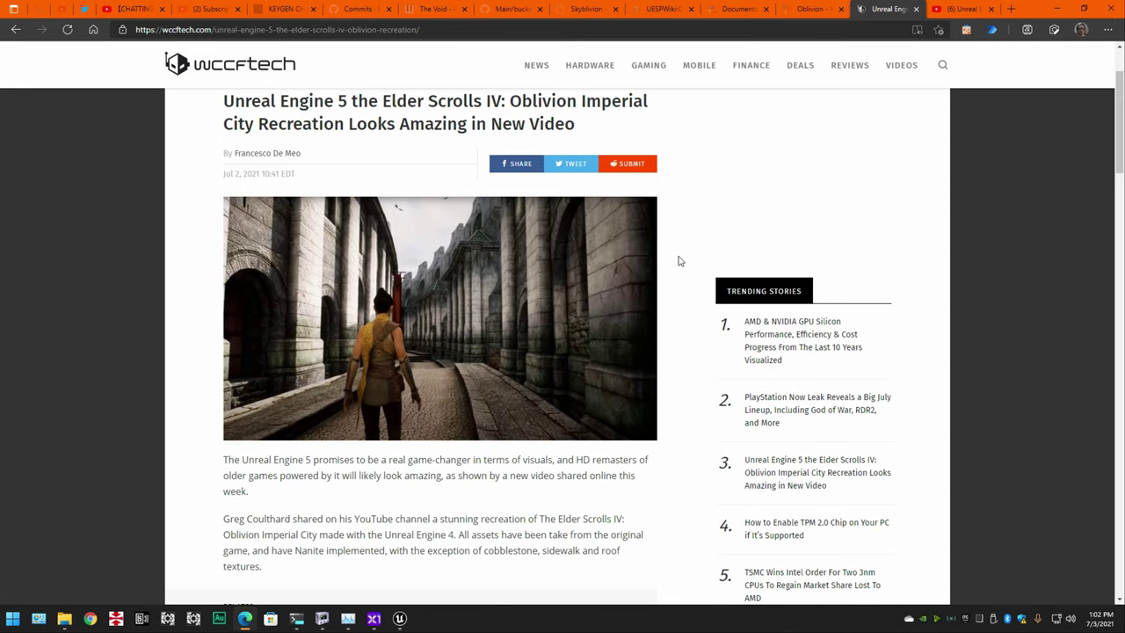
Step: Skim the wccftech article on the Oblivion Imperial City recreation, and switch to the YouTube video's tab
scroll(685, 281, up, 1)
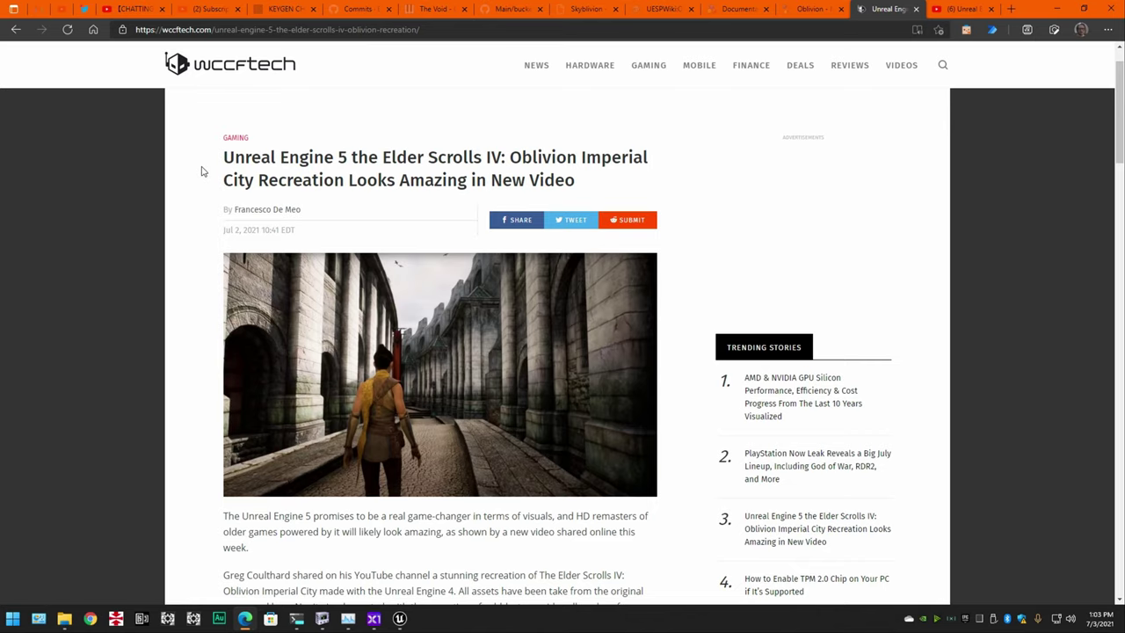
scroll(185, 279, down, 3)
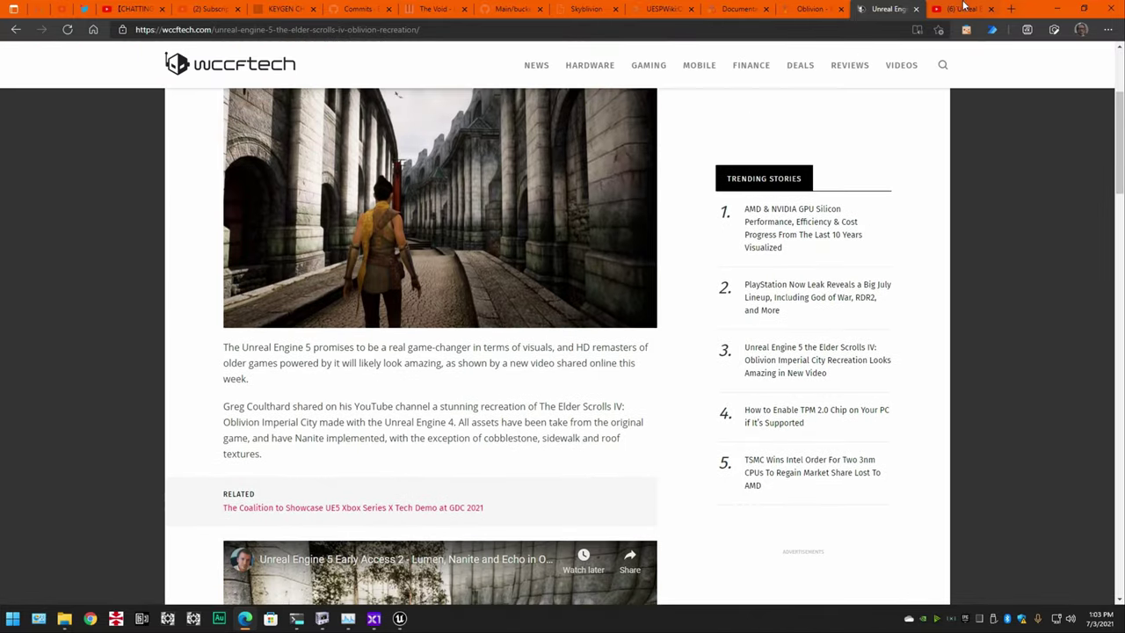
click(964, 8)
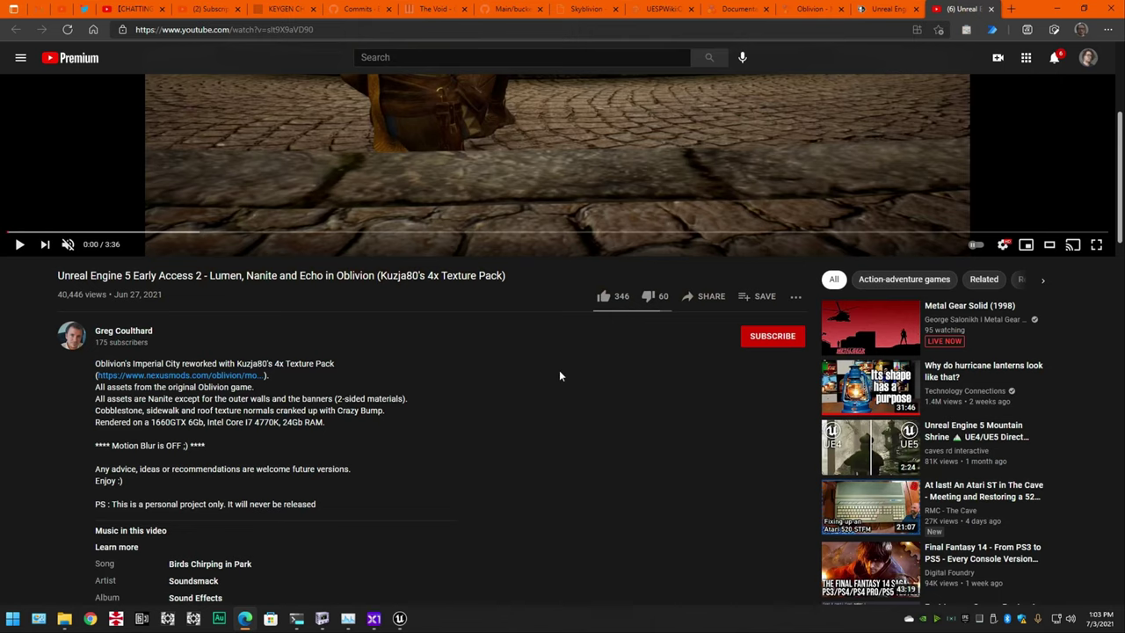
Step: Play the Unreal Engine 5 Oblivion video, skip ahead through it to about 2:20, and pause it
scroll(550, 421, up, 3)
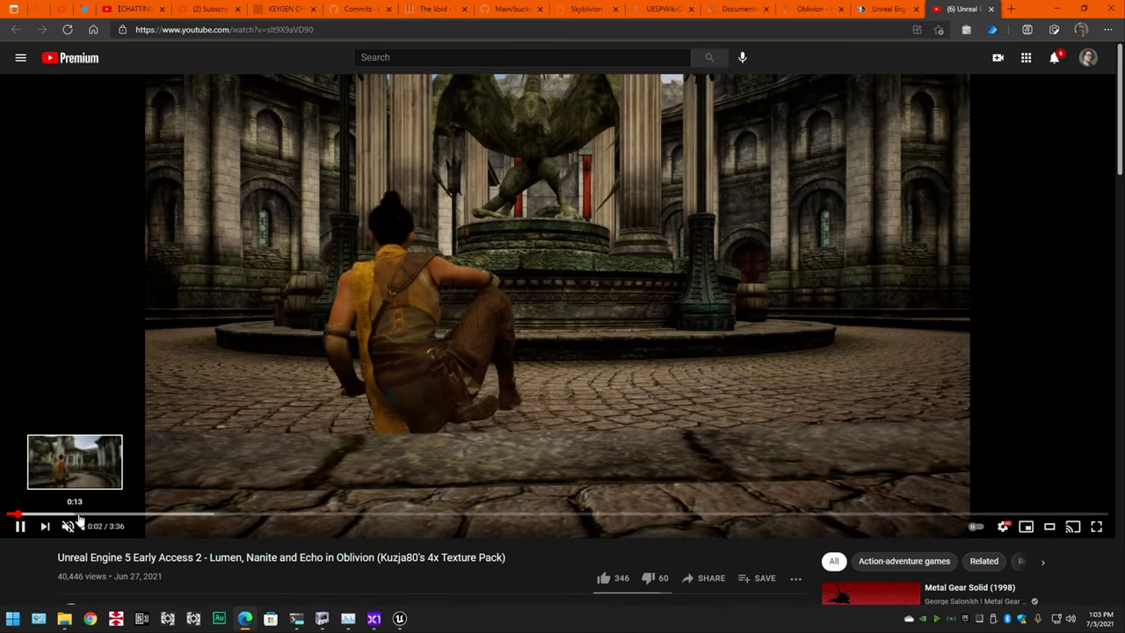
click(88, 515)
click(226, 515)
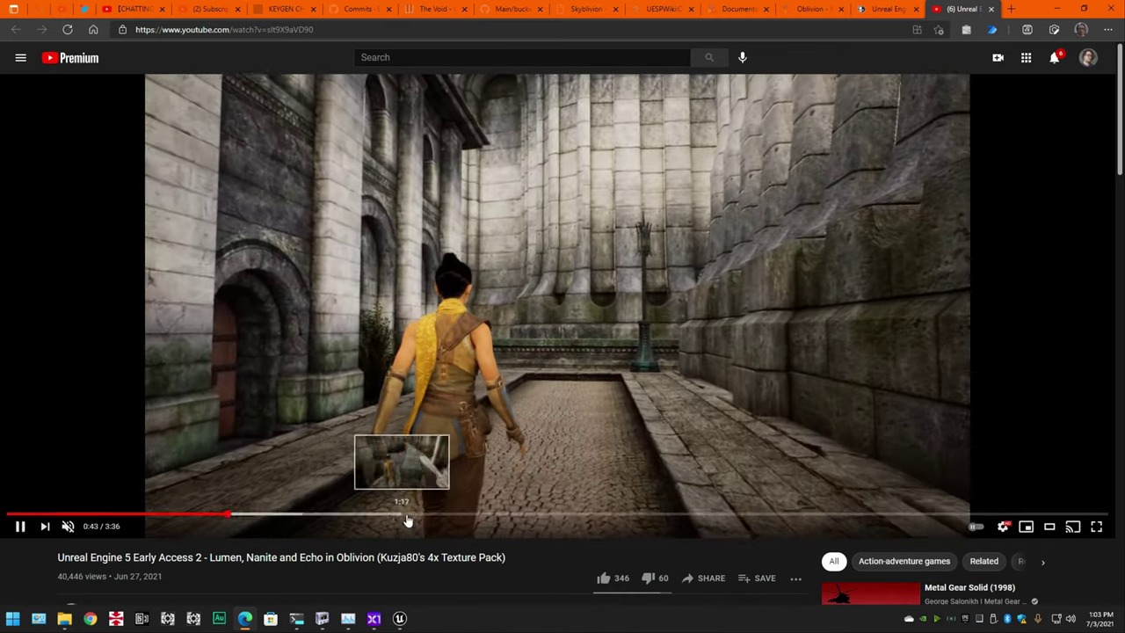
click(407, 516)
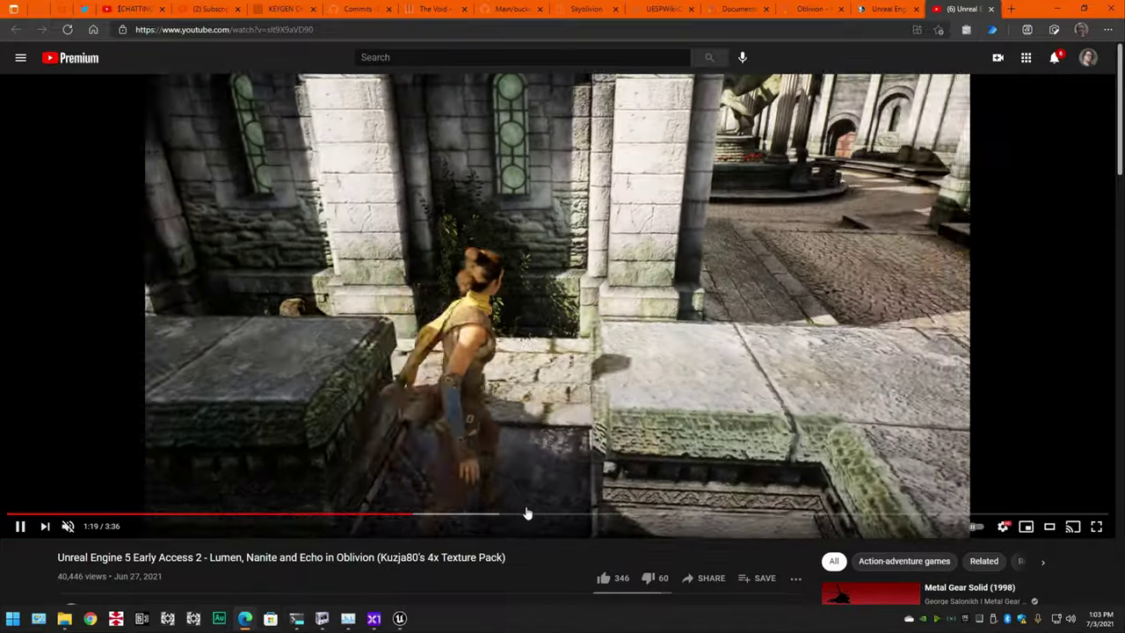
click(527, 515)
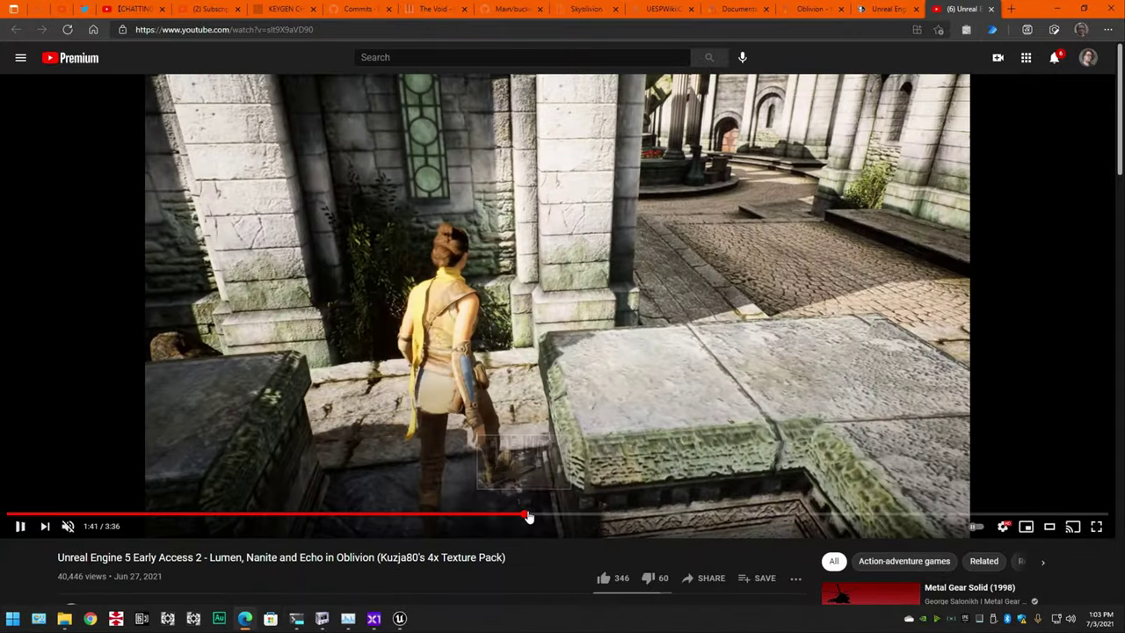
click(721, 515)
click(345, 460)
Step: Highlight the video description's note that the personal project will never be released, and return to the wccftech article tab
scroll(345, 460, down, 4)
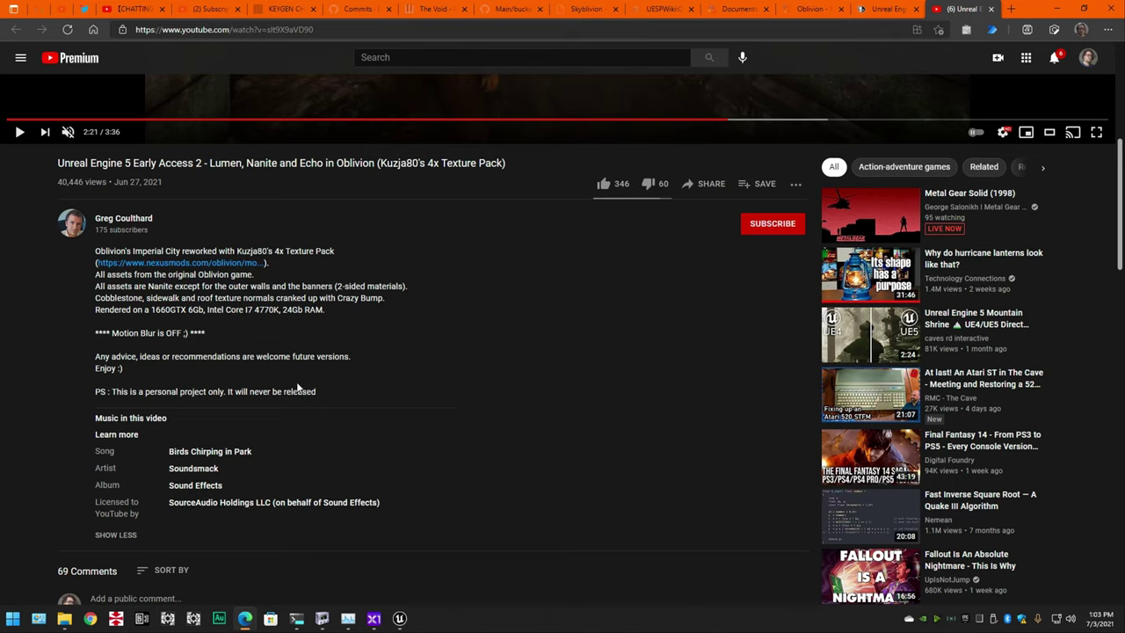
drag(322, 391, 112, 396)
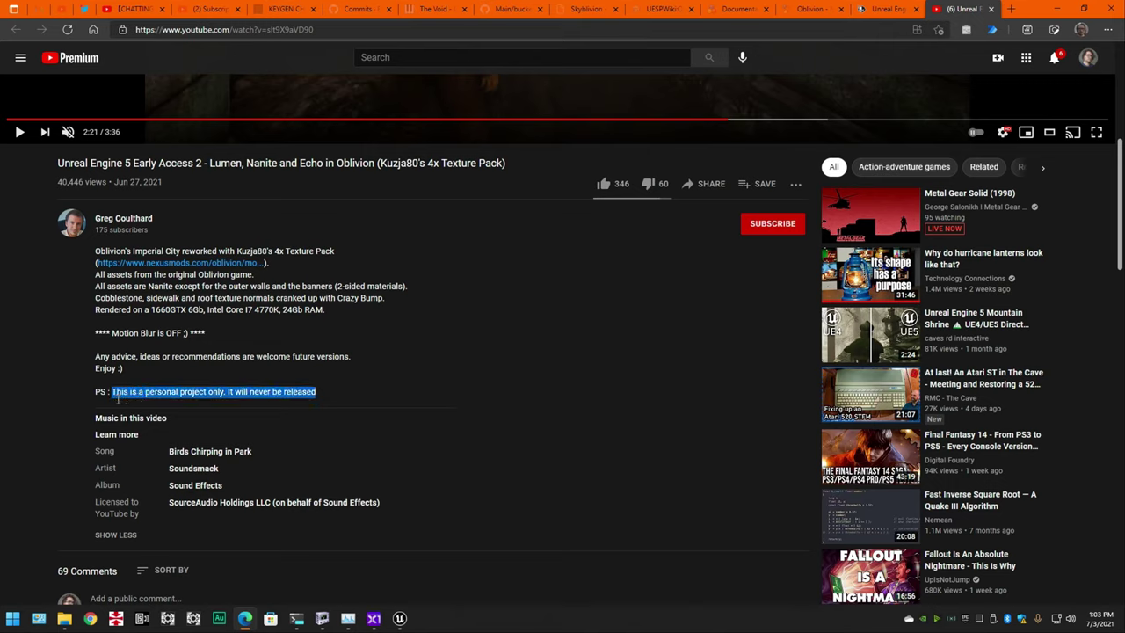
click(367, 386)
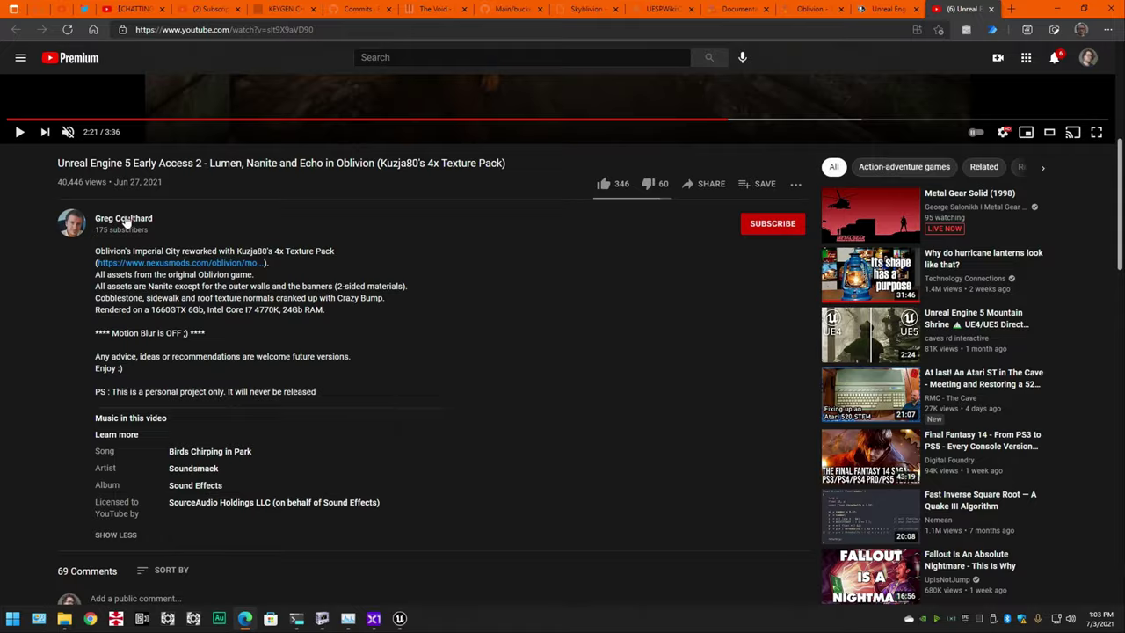
click(886, 9)
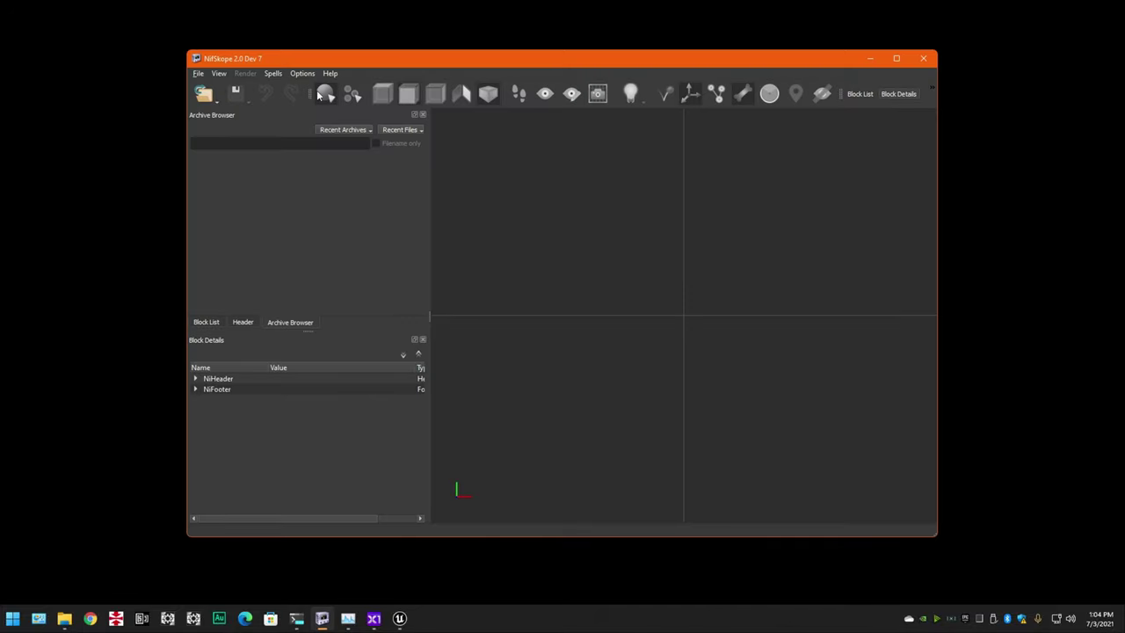
click(198, 74)
mouse_move(330, 75)
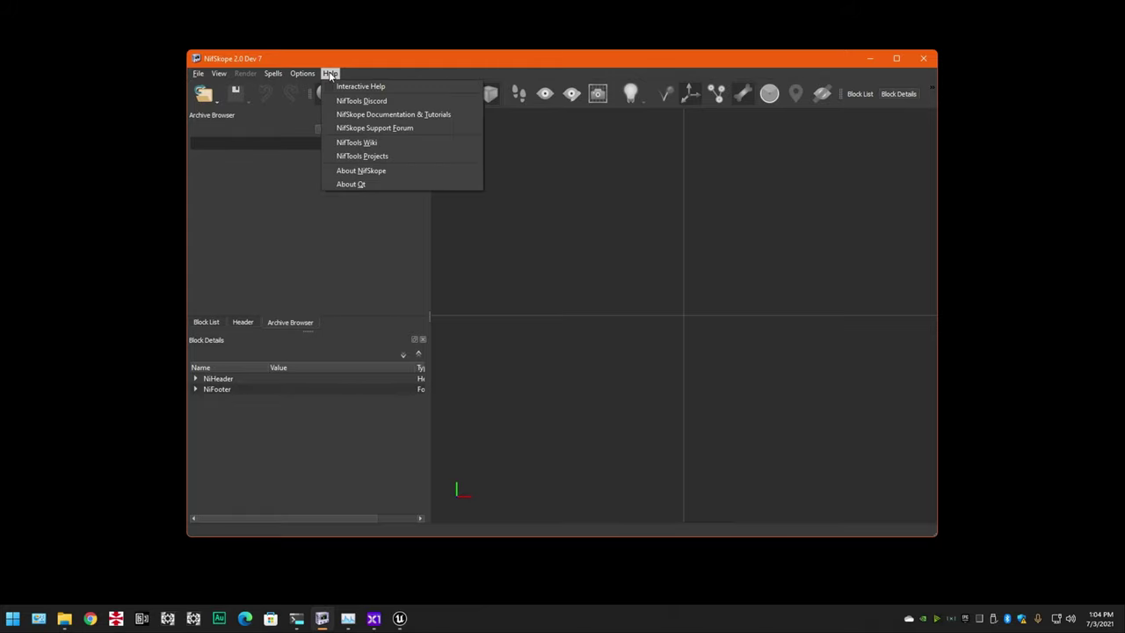
click(330, 74)
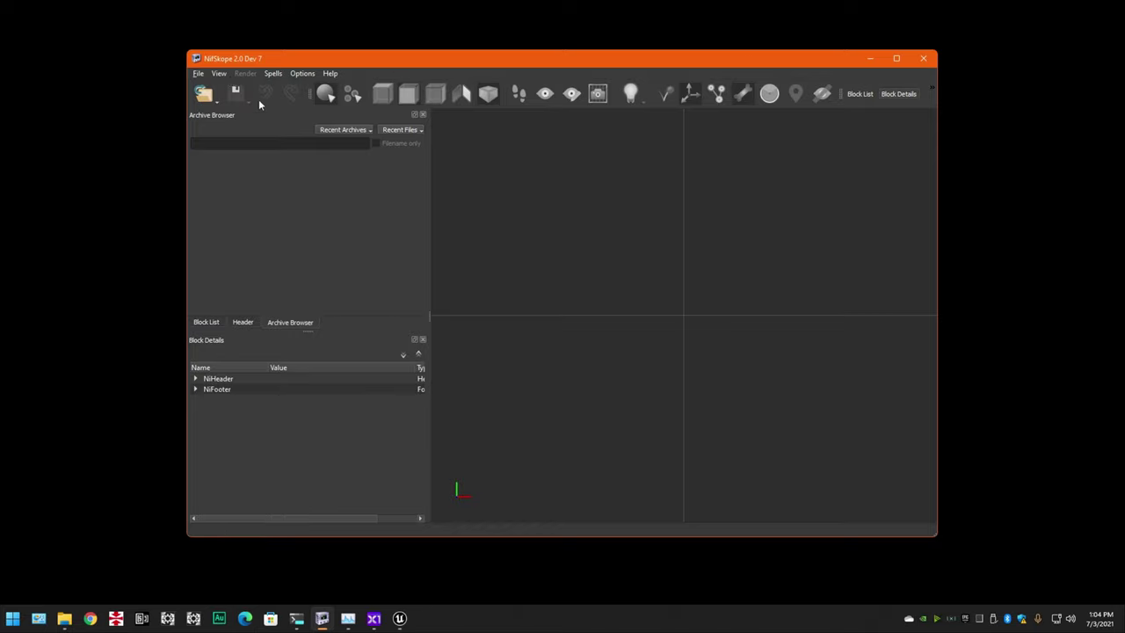
Step: Open the archive Oblivion - Meshes.bsa from the Oblivion Data folder
click(197, 74)
click(211, 99)
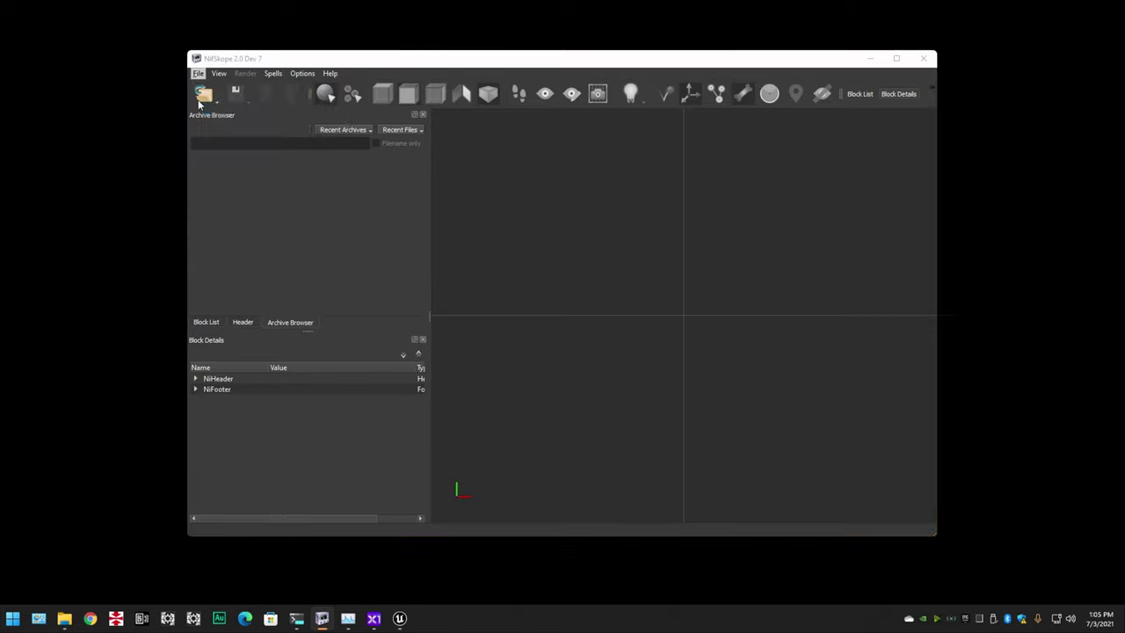
scroll(386, 475, down, 3)
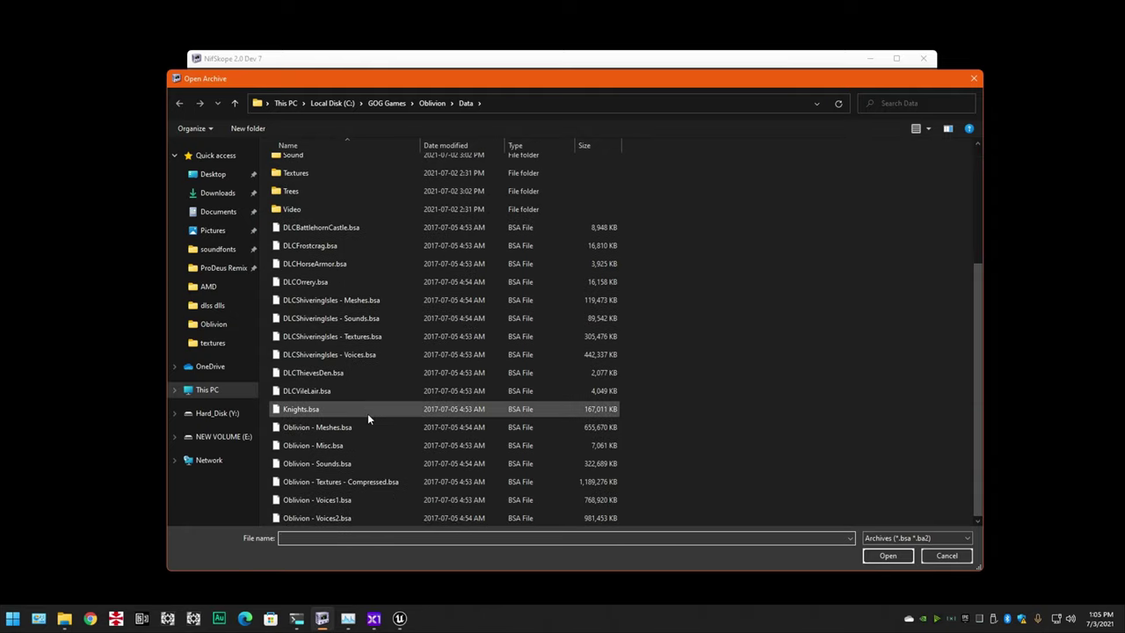
double_click(322, 429)
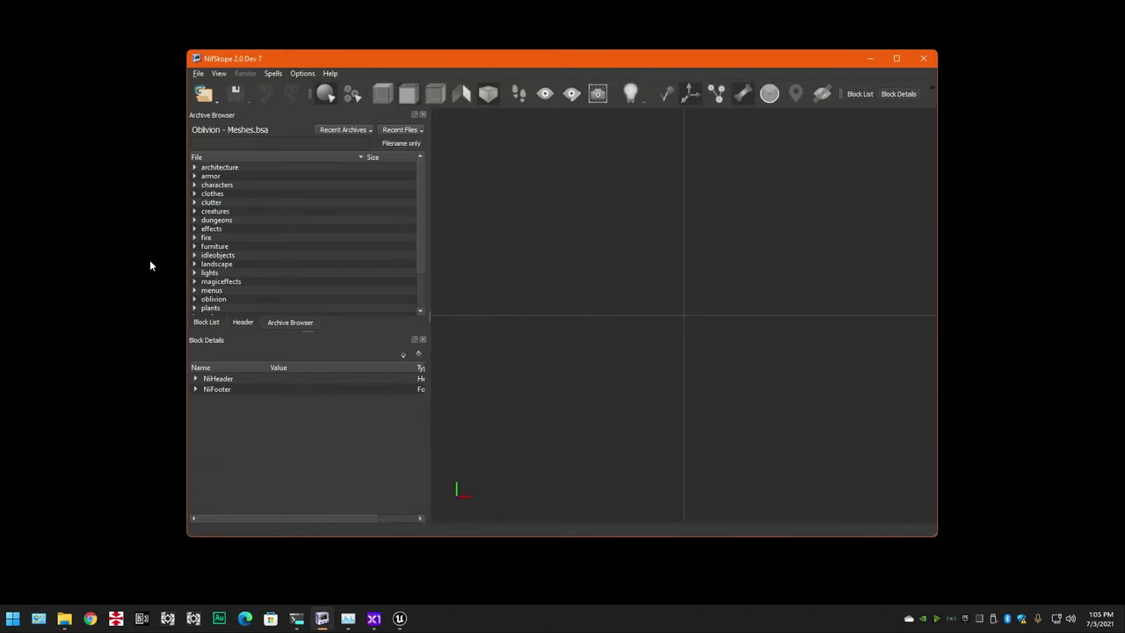
Step: Expand the archive's architecture folder and its imperialcity subfolder to view the meshes, and minimize the window
click(196, 168)
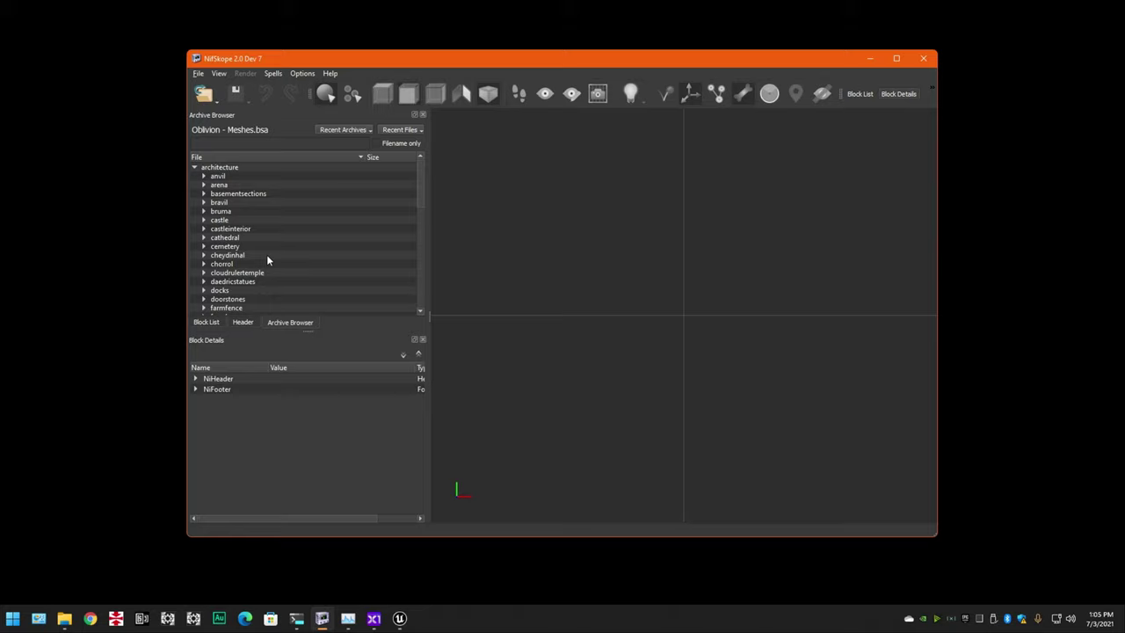
scroll(266, 256, down, 4)
click(203, 247)
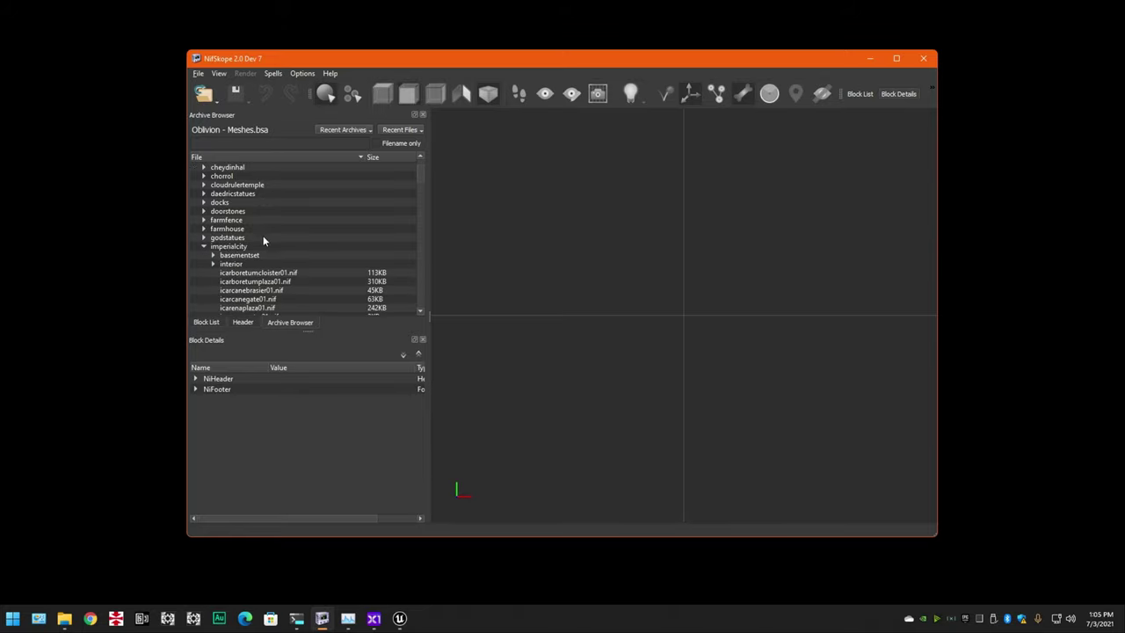
click(231, 248)
click(870, 58)
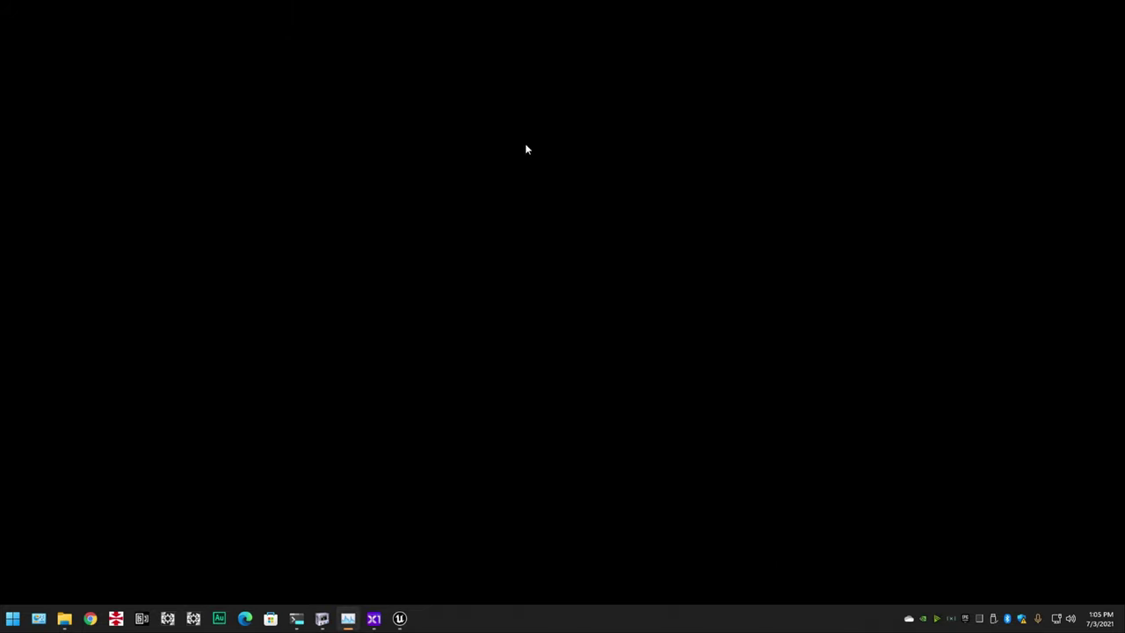
Step: Try to launch the Construction Set from the terminal with .\obse_loader.exe -editor -notimeout, and close the terminal
click(296, 618)
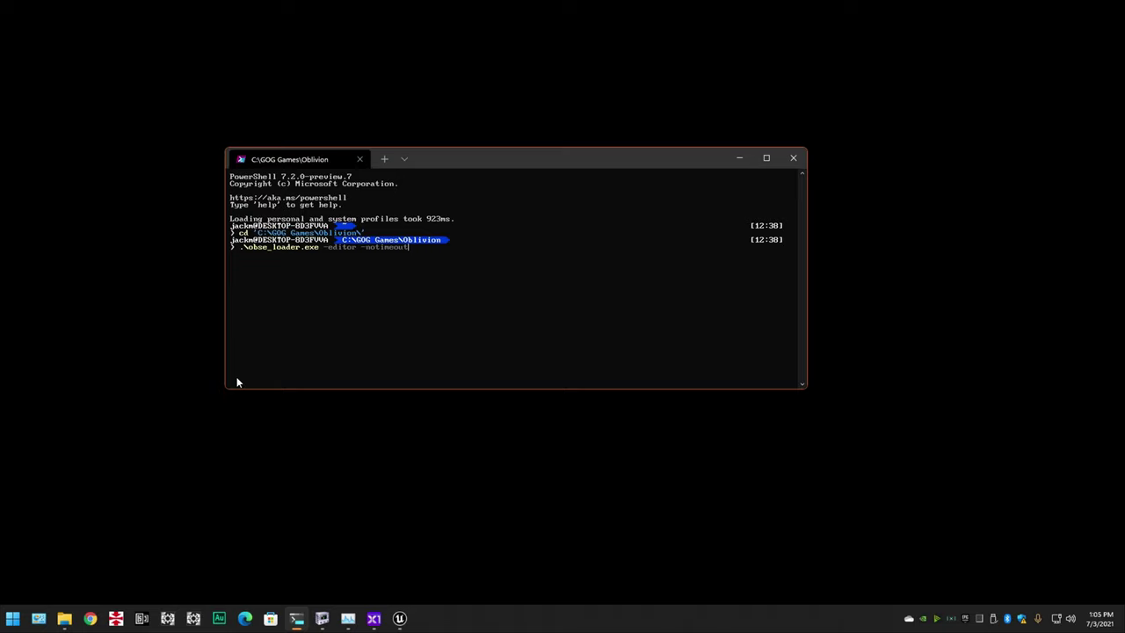
key(Return)
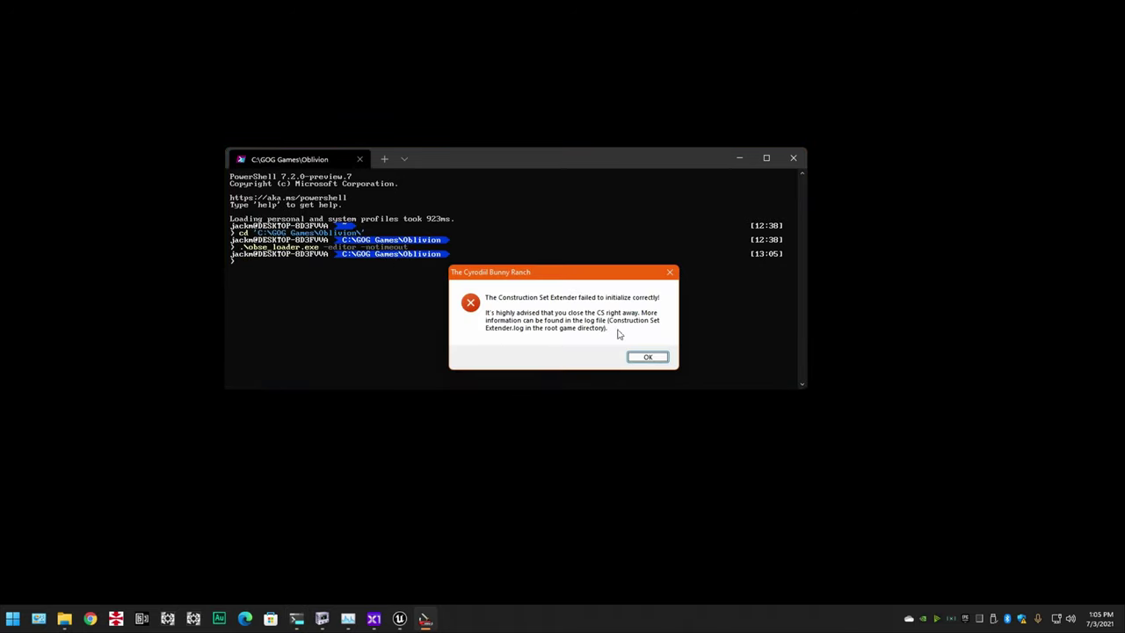
click(646, 358)
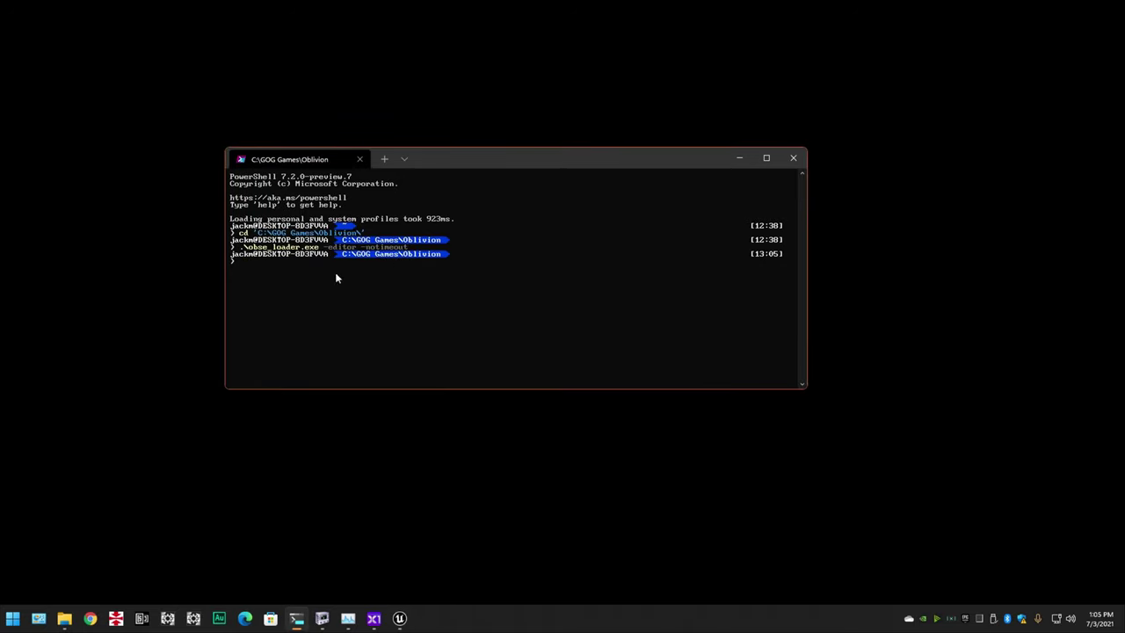
click(793, 158)
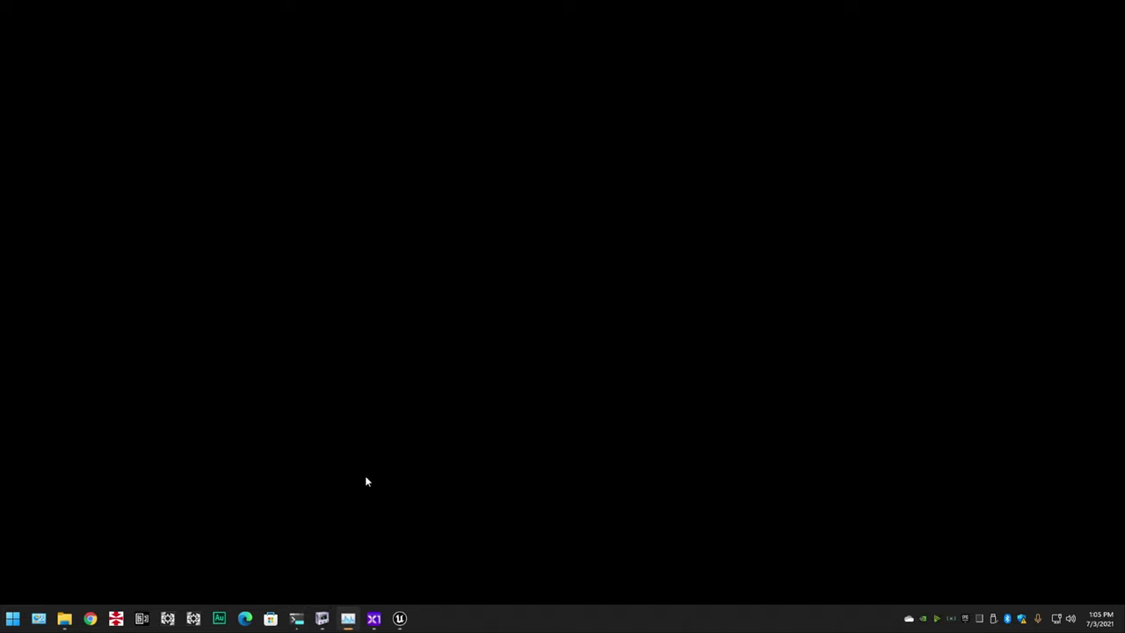
Step: Open Windows Terminal Preview as administrator and move its window to the middle of the desktop
right_click(296, 618)
right_click(305, 565)
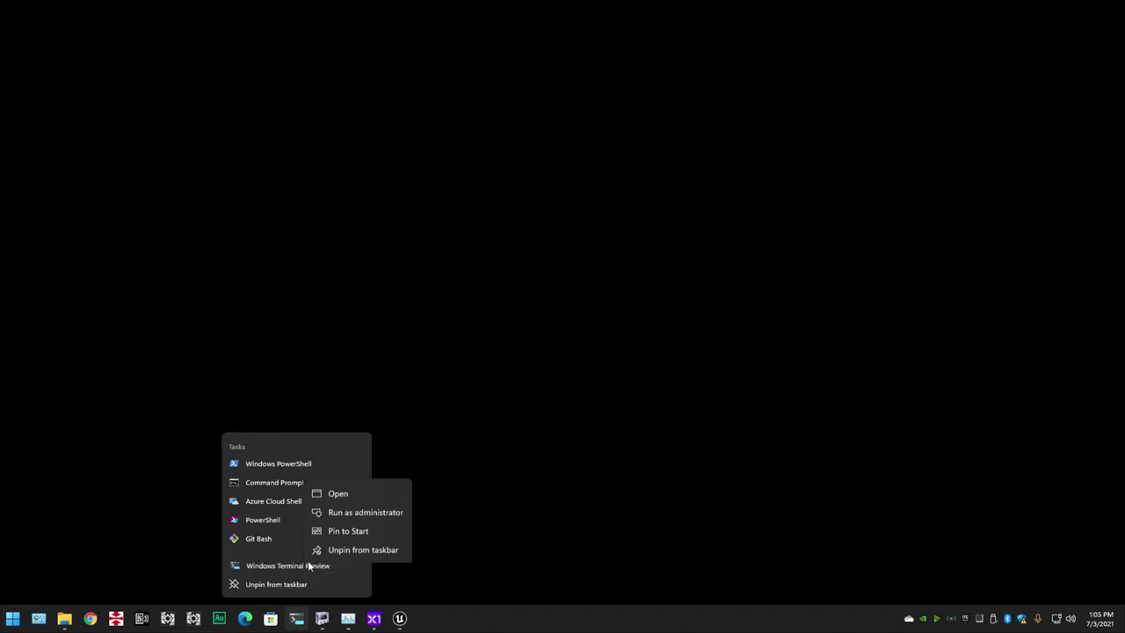
click(376, 507)
key(alt+y)
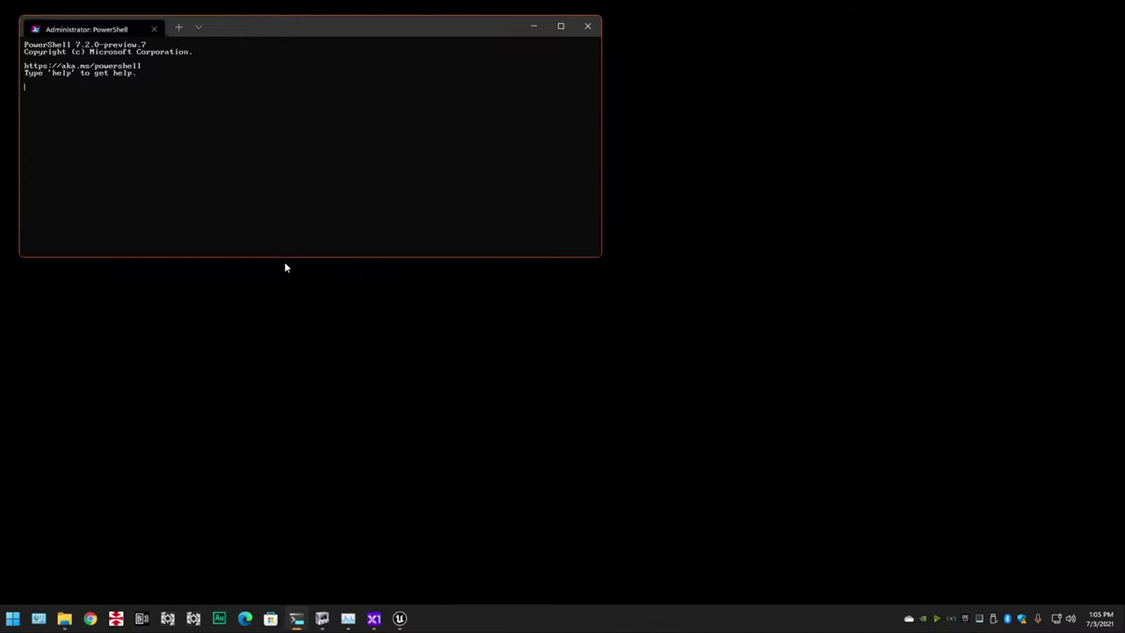
drag(271, 17, 499, 193)
Step: Change to the directory C:\GOG Games\Oblivion and launch the Construction Set with .\obse_loader.exe -editor -notimeout
key(Up)
key(Up)
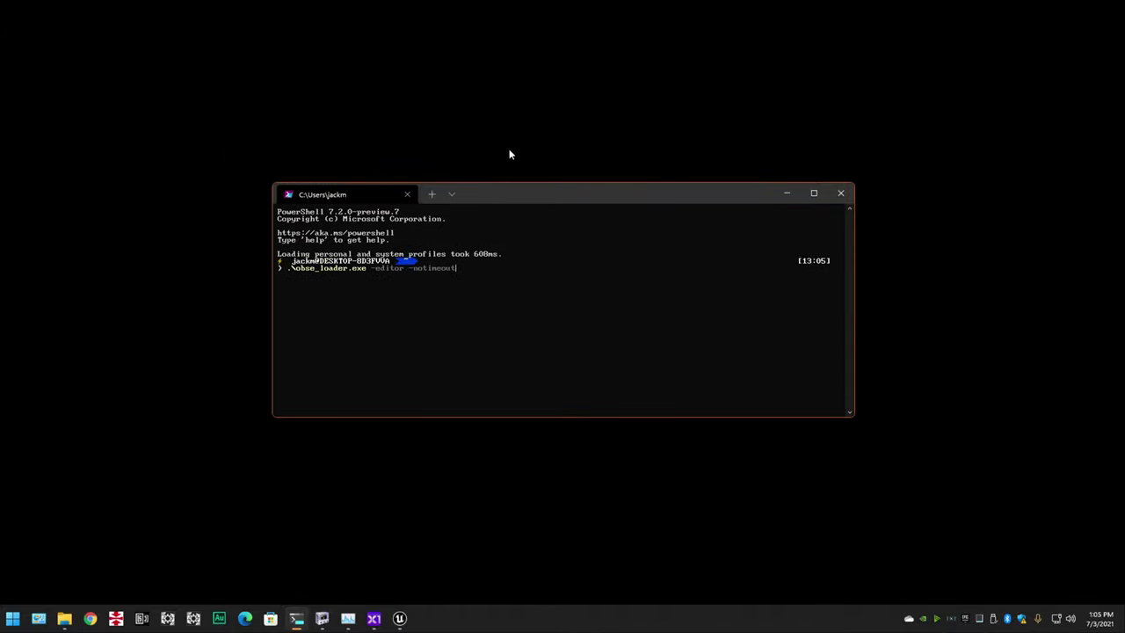
key(Return)
key(Up)
key(Up)
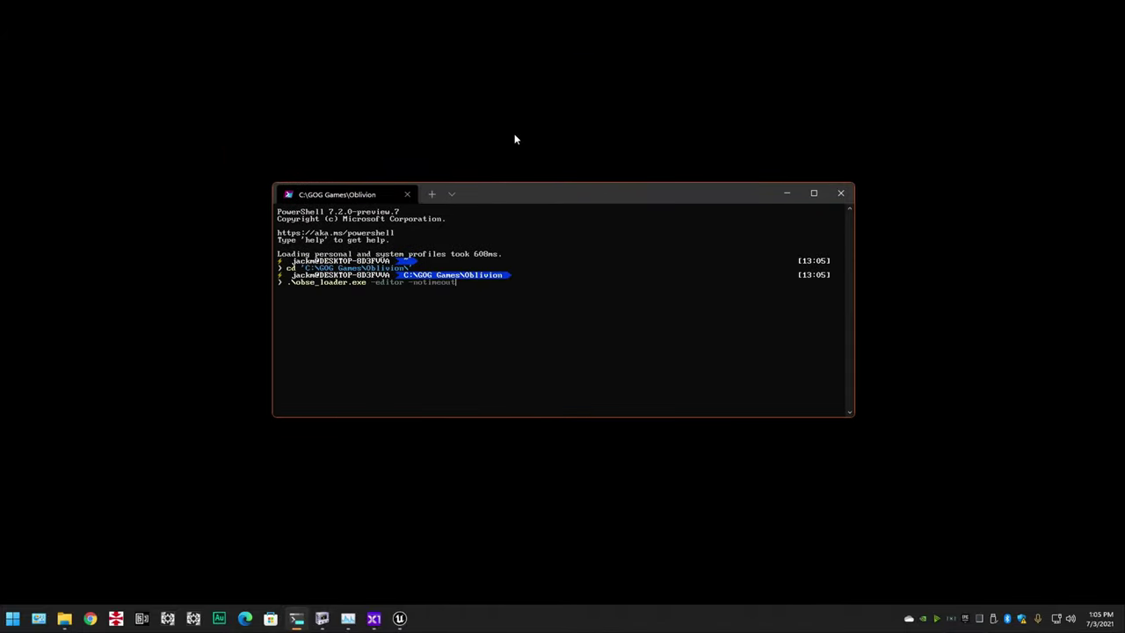
key(Return)
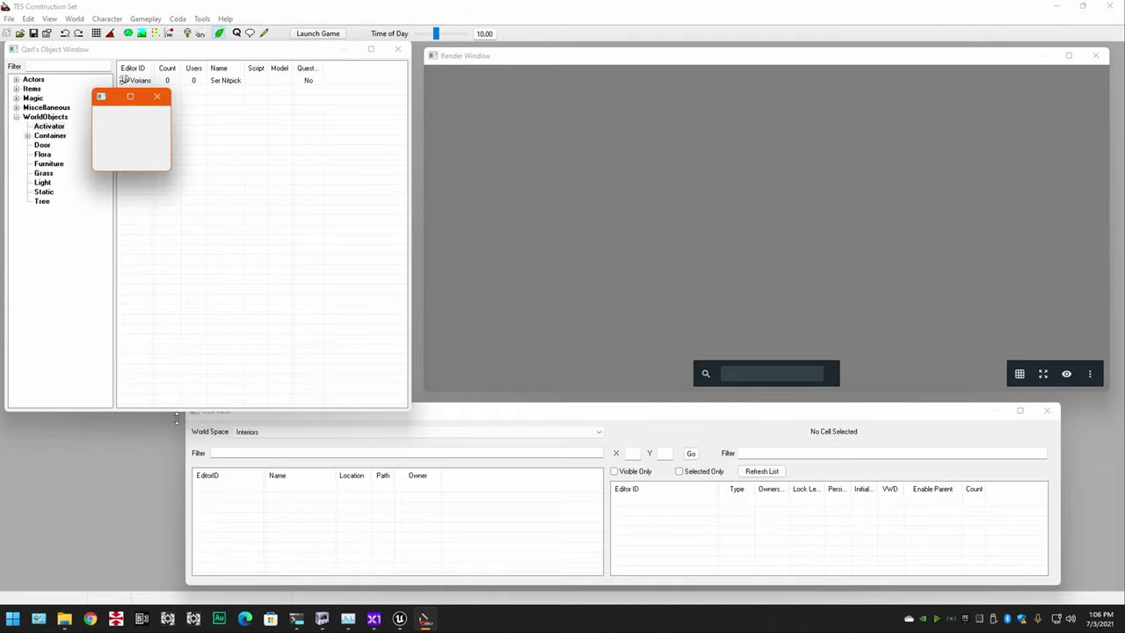
Step: Load the Oblivion.esm master file into the Construction Set
click(123, 507)
click(11, 18)
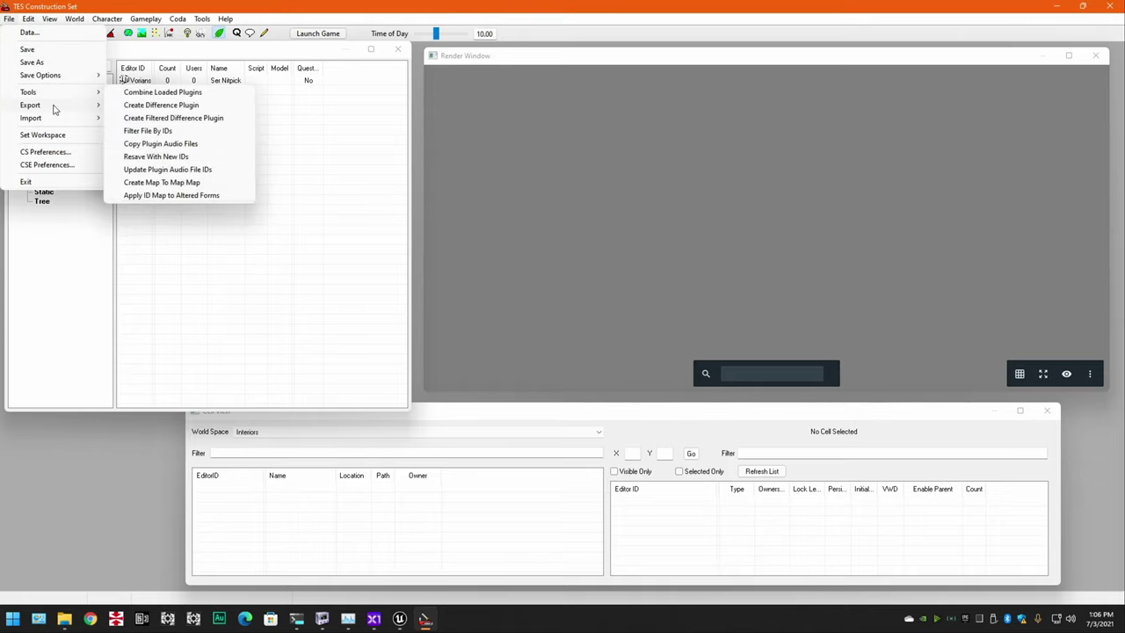
click(34, 32)
double_click(368, 145)
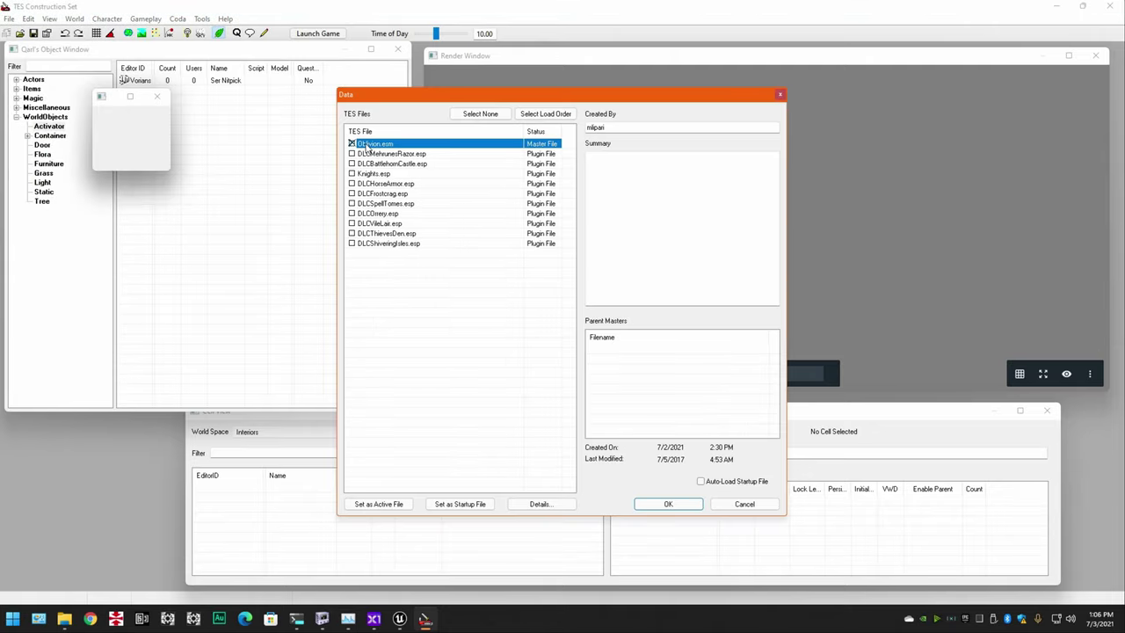
click(666, 504)
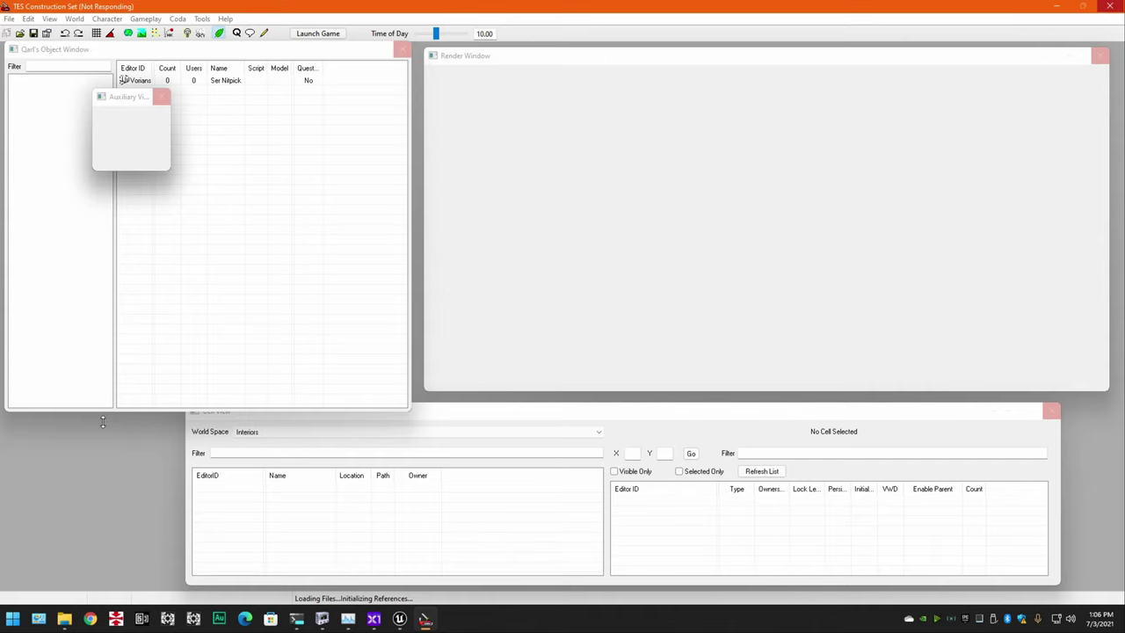
Step: Minimize the terminal, close the small auxiliary viewport window, and bring the Render Window into focus
click(783, 195)
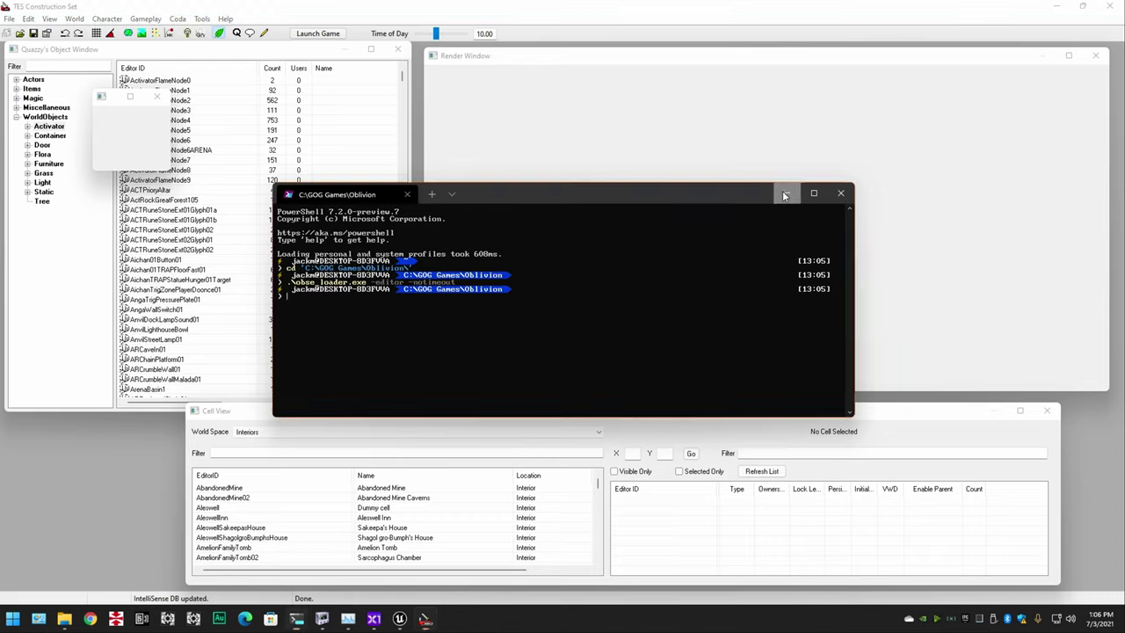
click(785, 195)
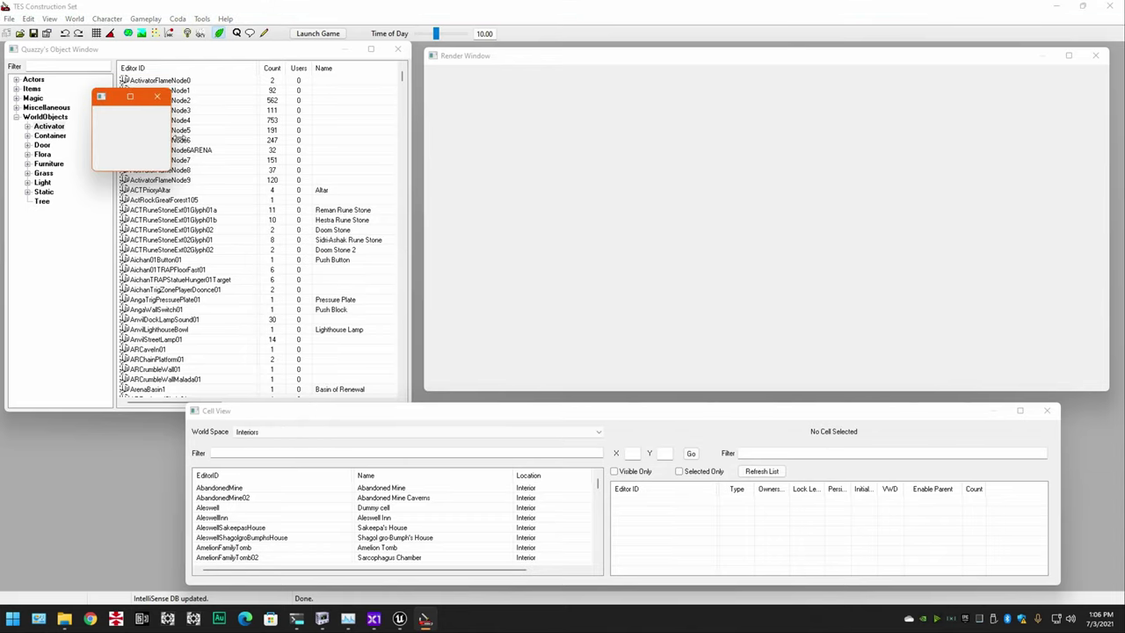
drag(179, 138, 293, 135)
click(279, 100)
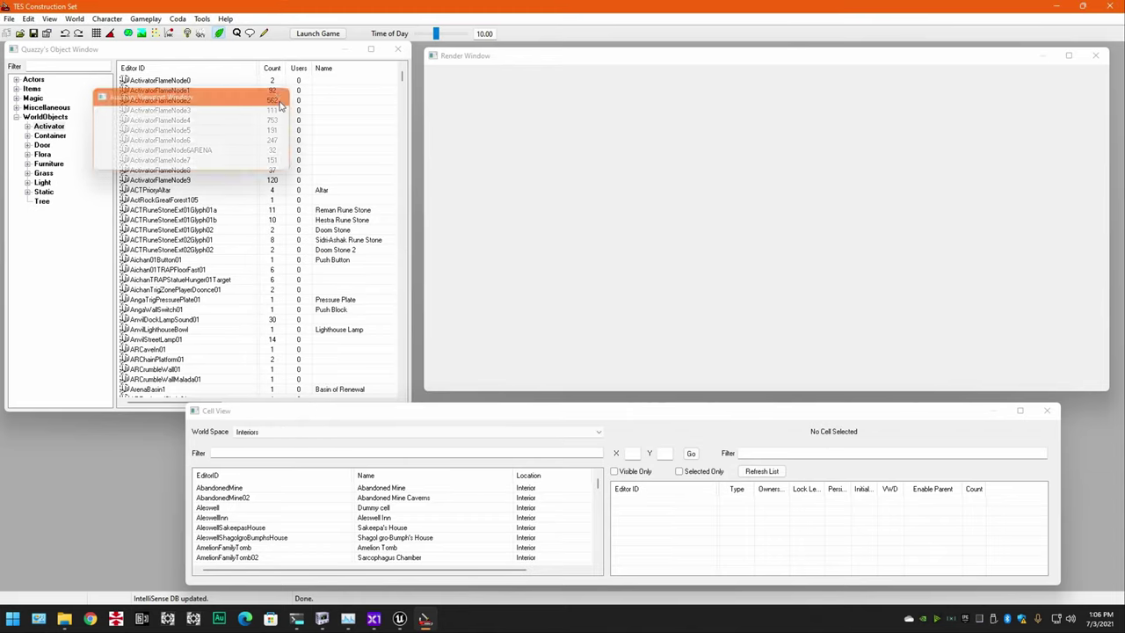
click(525, 56)
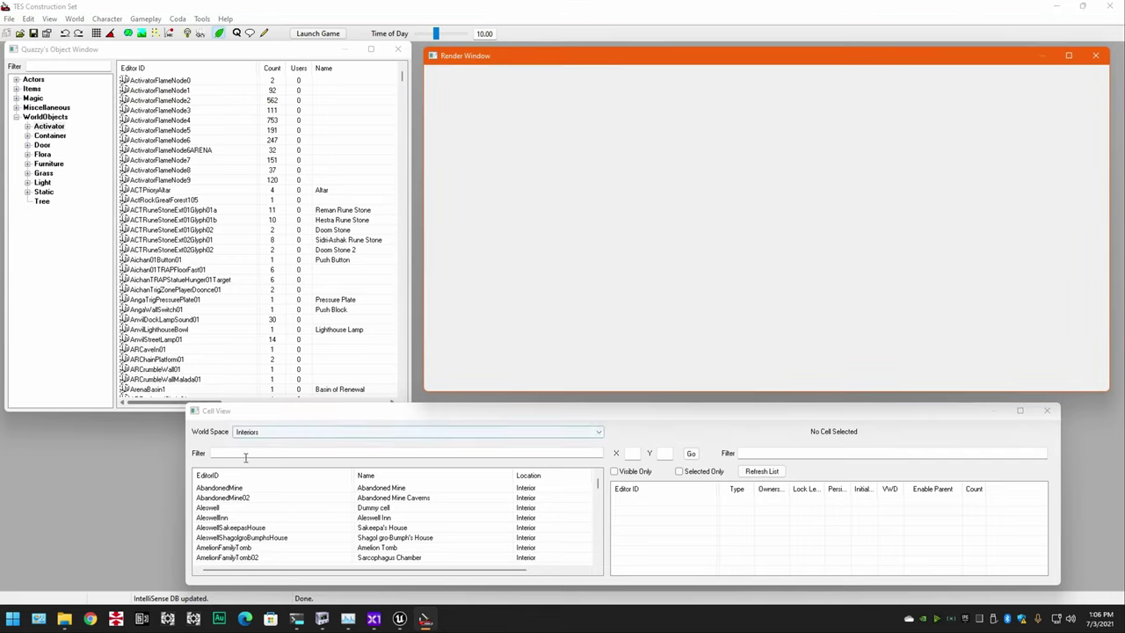
Step: Choose the ICMarketDistrict world space and load its ICMarketDistrict01 cell into the Render Window
click(259, 432)
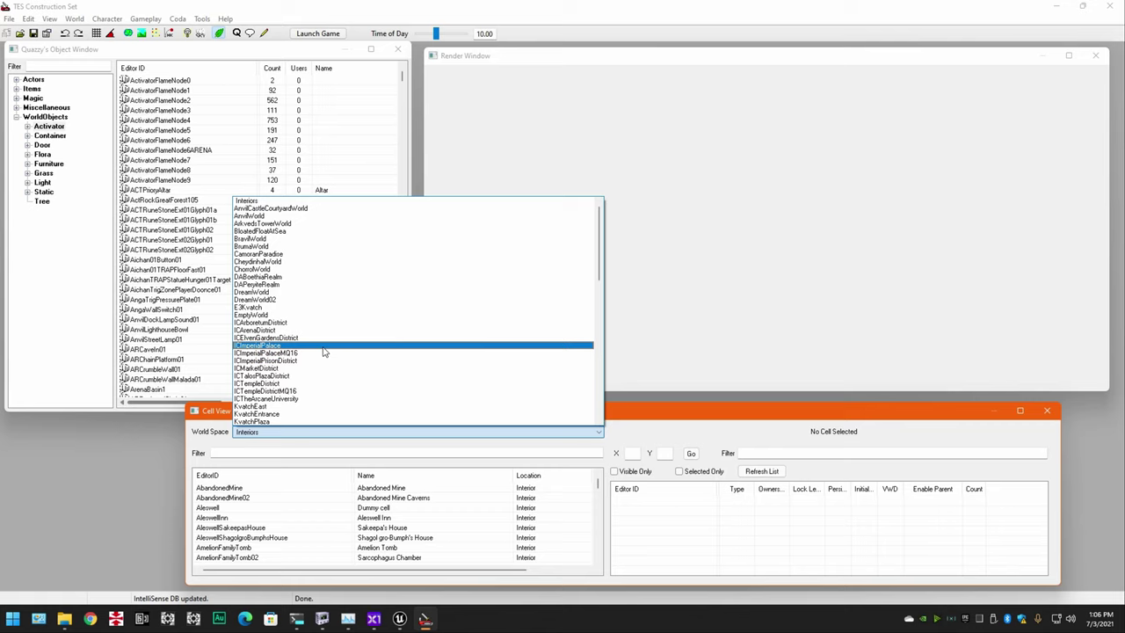
scroll(323, 349, down, 2)
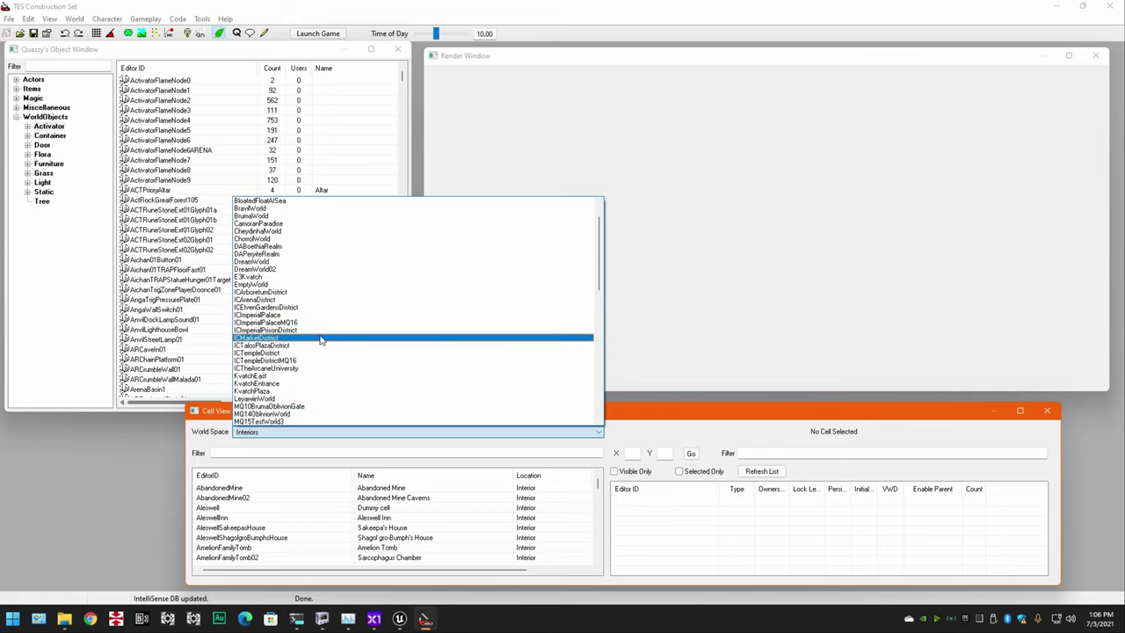
click(322, 337)
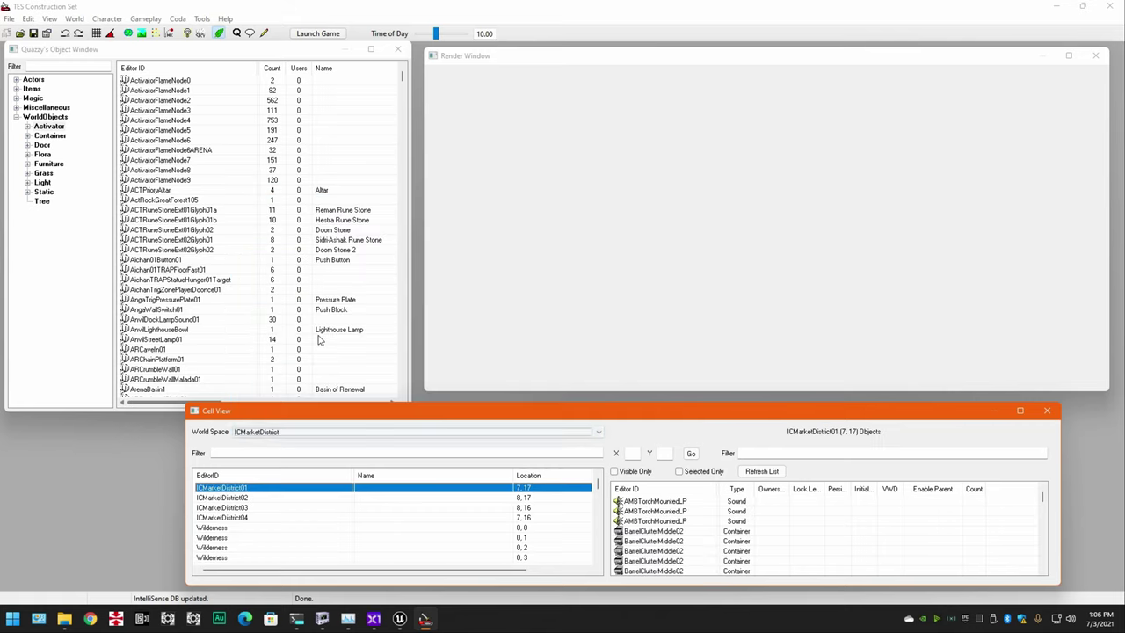
double_click(237, 489)
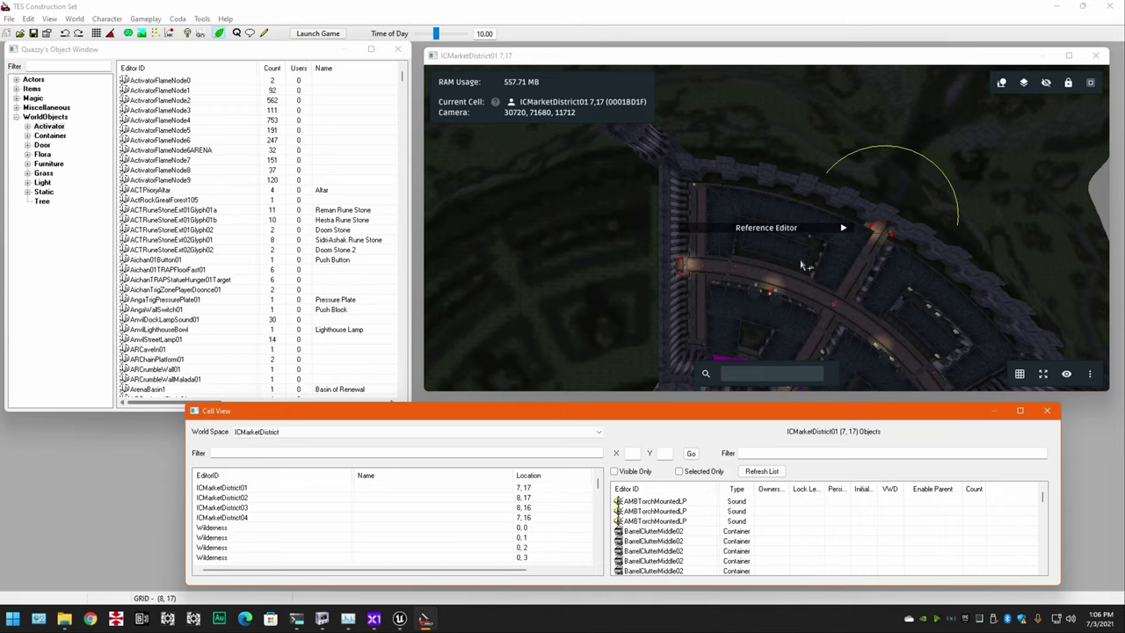
Step: Examine the Market District's streets, houses and city walls in the Render Window from above and at close range
click(706, 55)
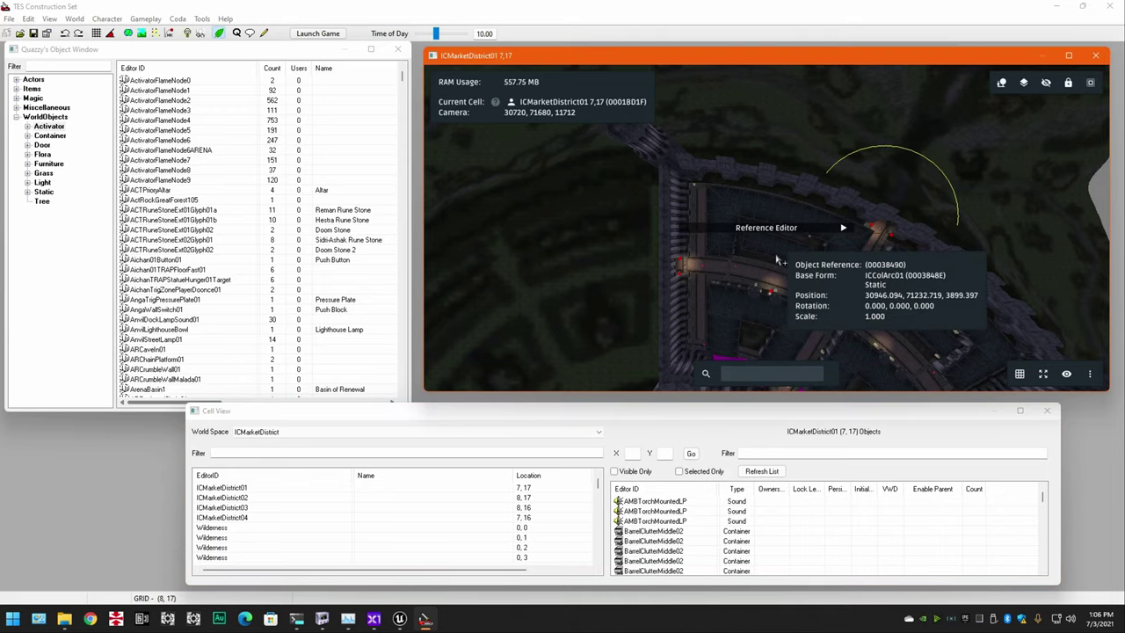
middle_drag(778, 260, 596, 143)
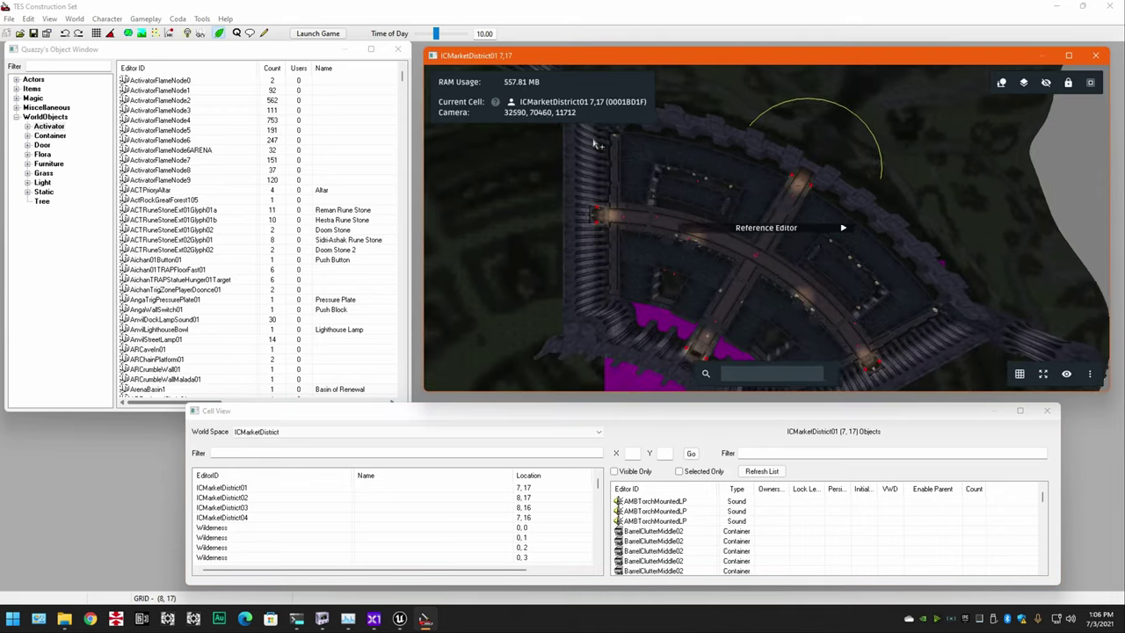
middle_drag(769, 284, 723, 190)
scroll(739, 255, up, 2)
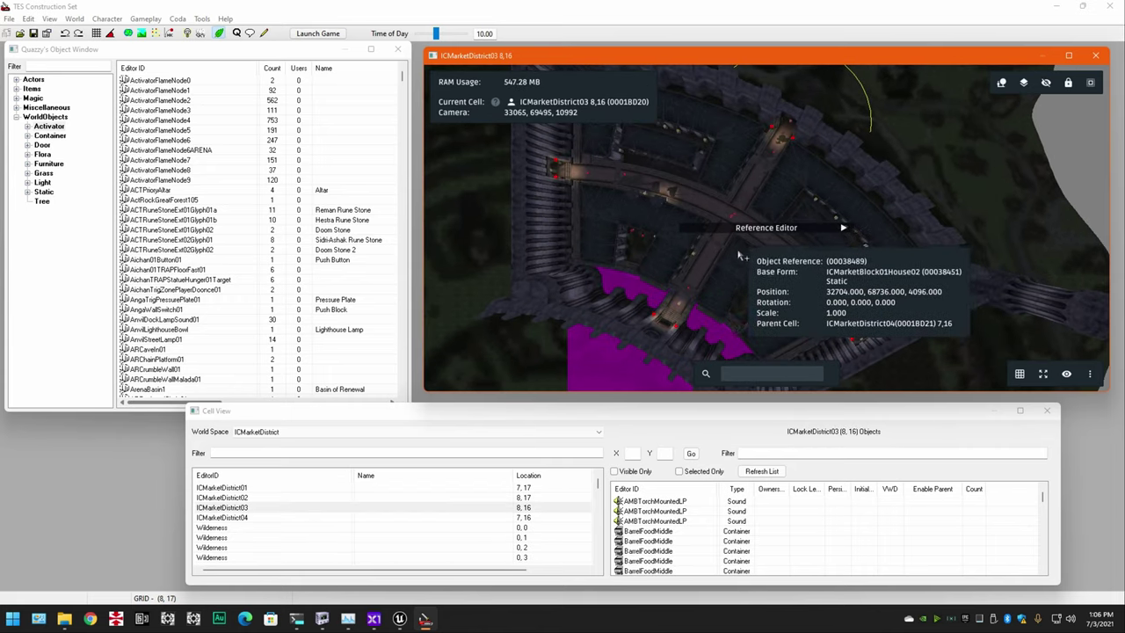
scroll(738, 254, up, 3)
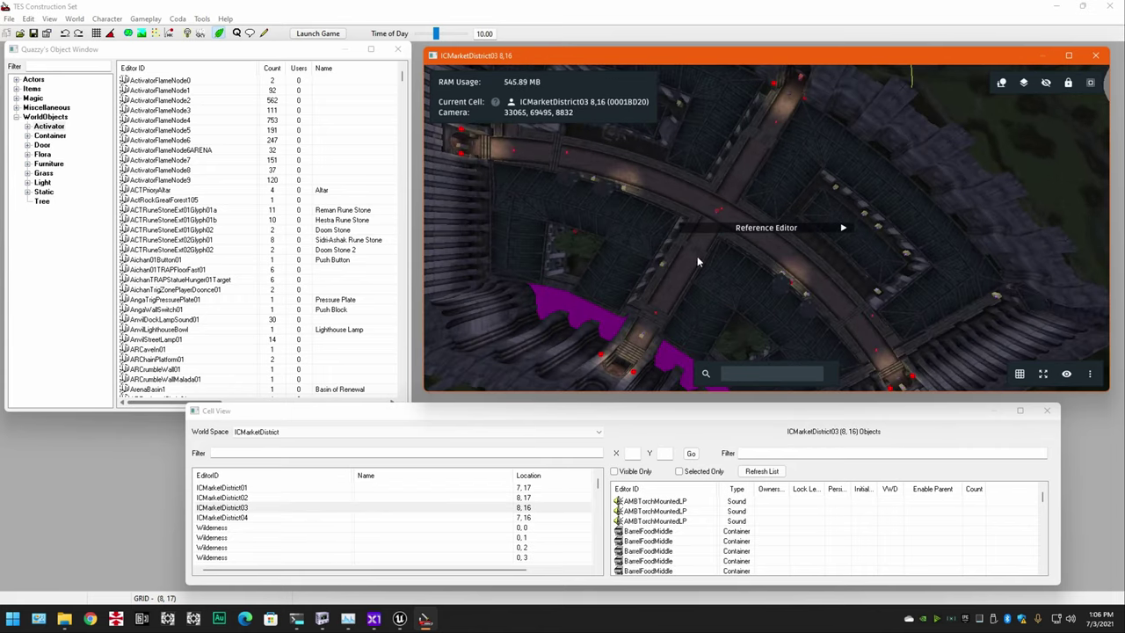
middle_drag(725, 248, 729, 296)
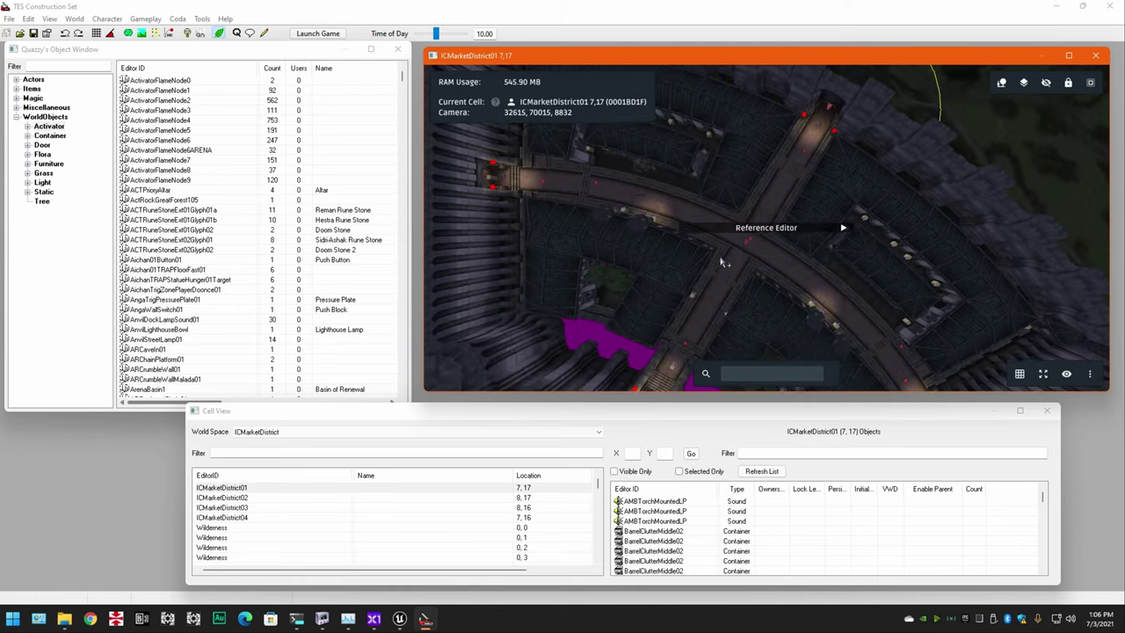
shift+middle_drag(724, 259, 816, 256)
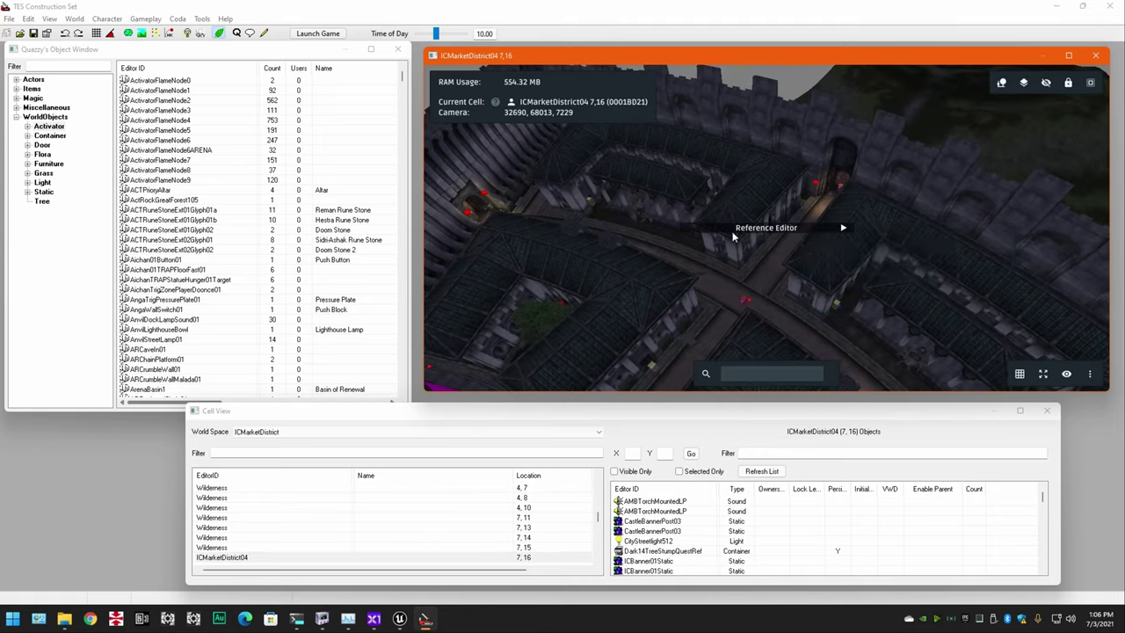
scroll(735, 241, up, 4)
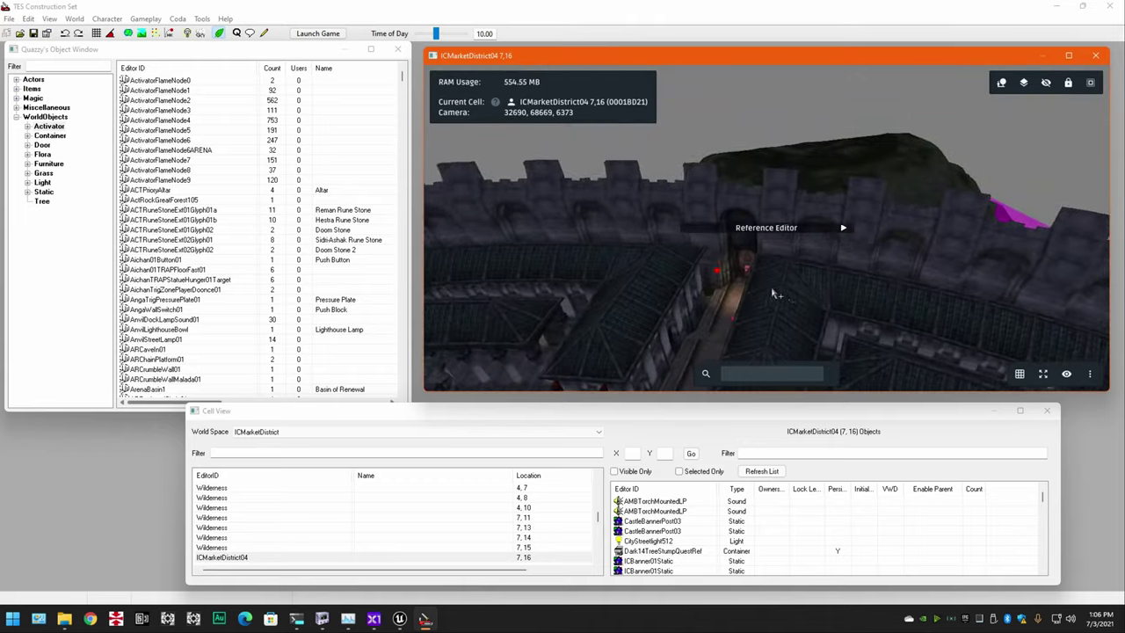
scroll(733, 276, up, 5)
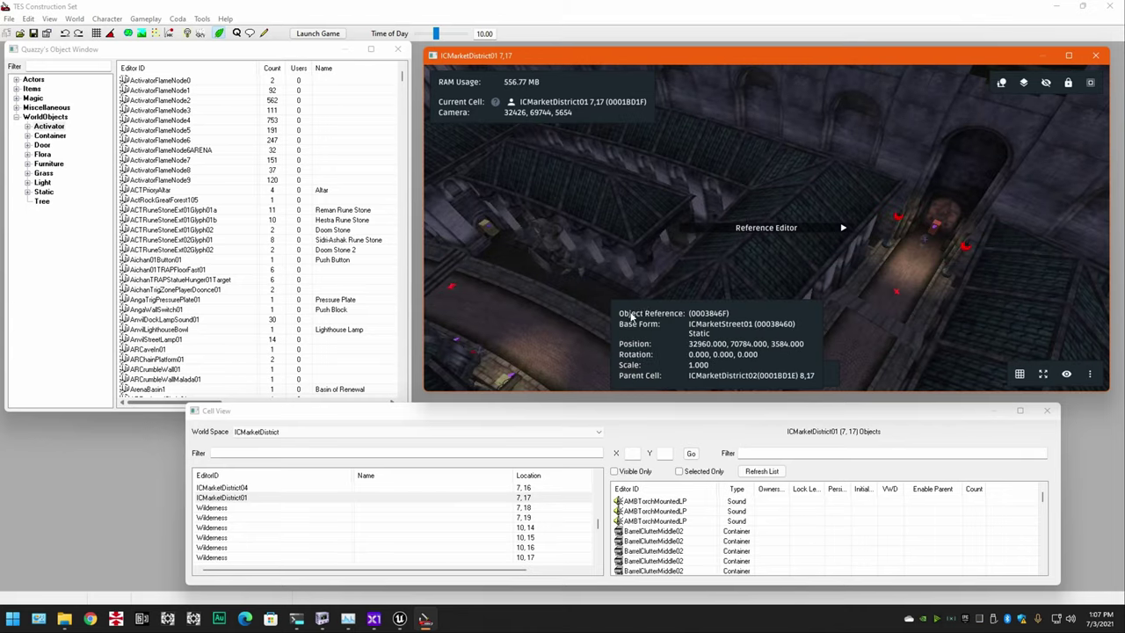
Step: Switch to Unreal Engine to look around the ImpCity level, and return to the Construction Set
click(322, 619)
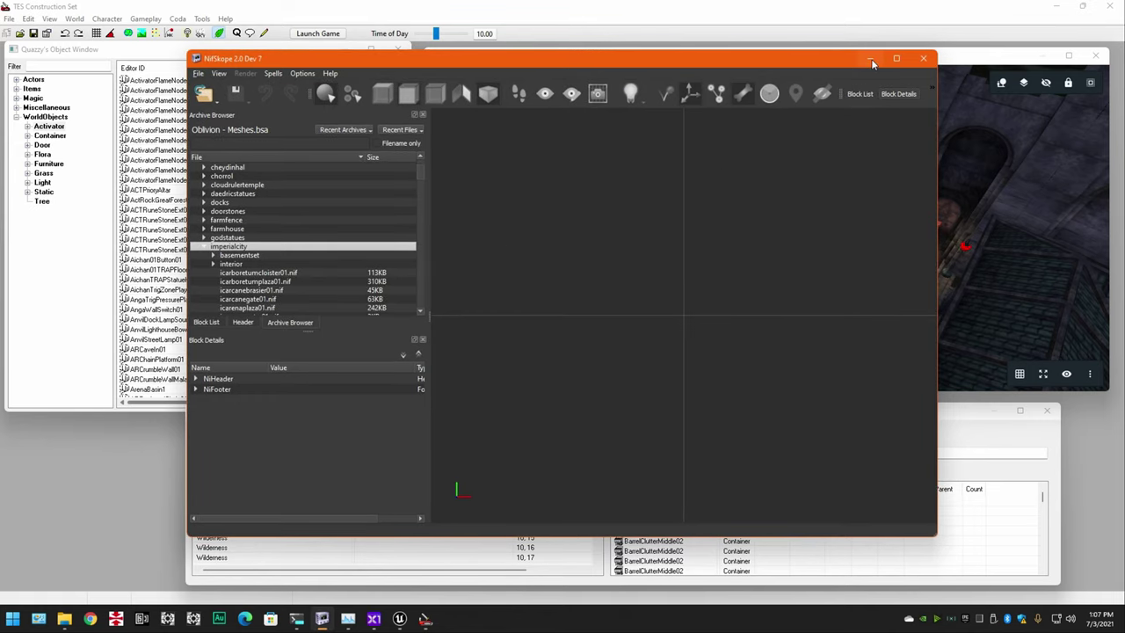
click(399, 619)
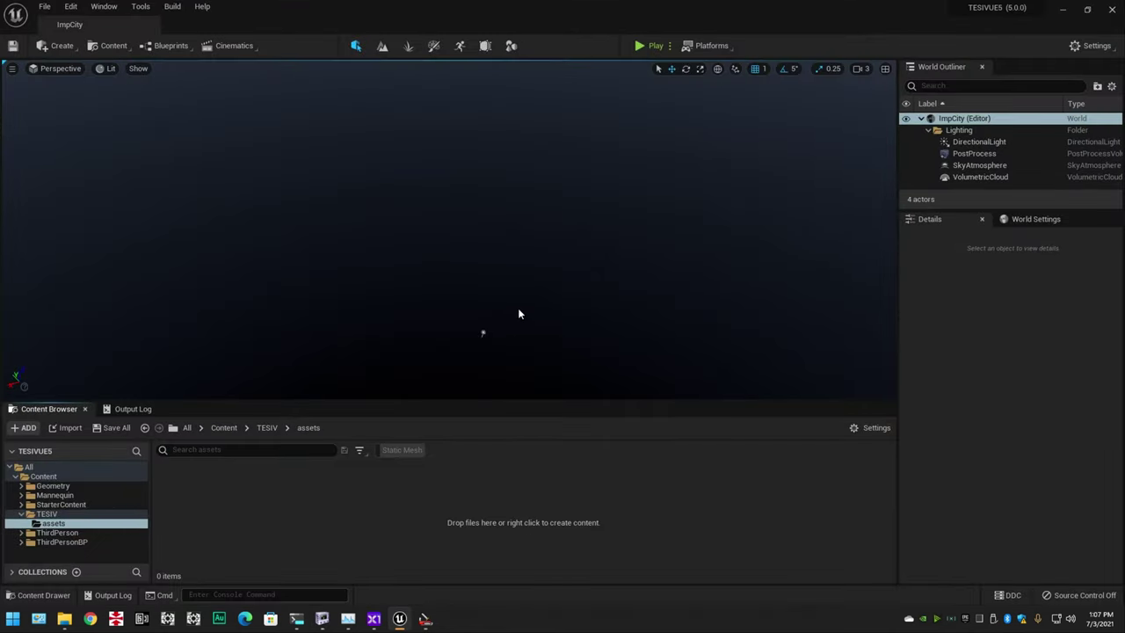
right_drag(514, 286, 466, 215)
right_drag(515, 263, 466, 287)
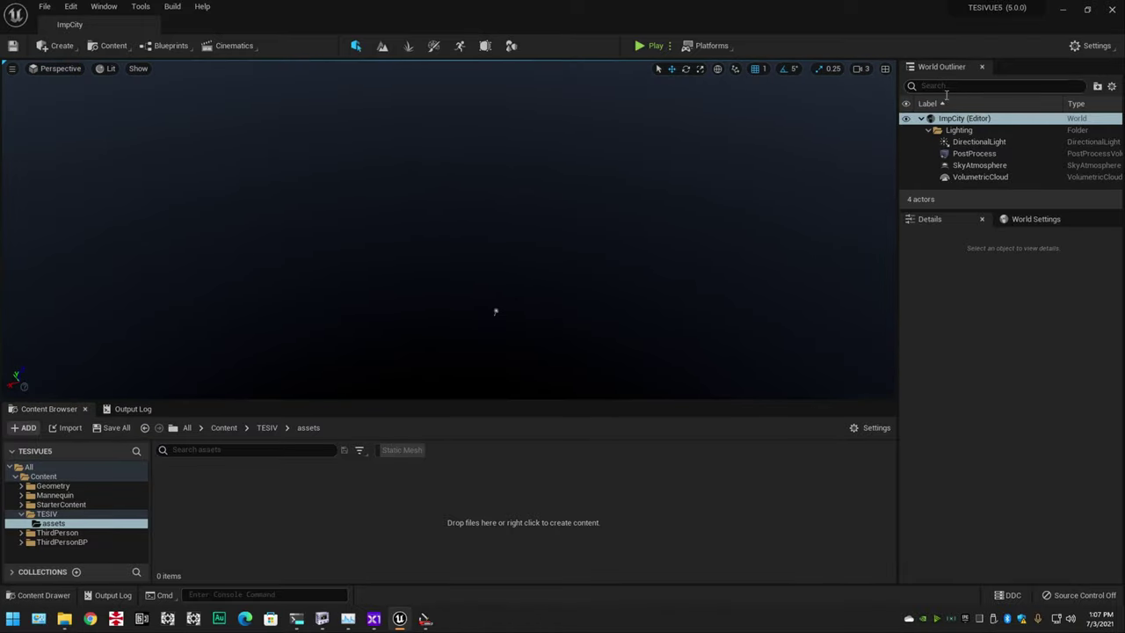
click(1062, 13)
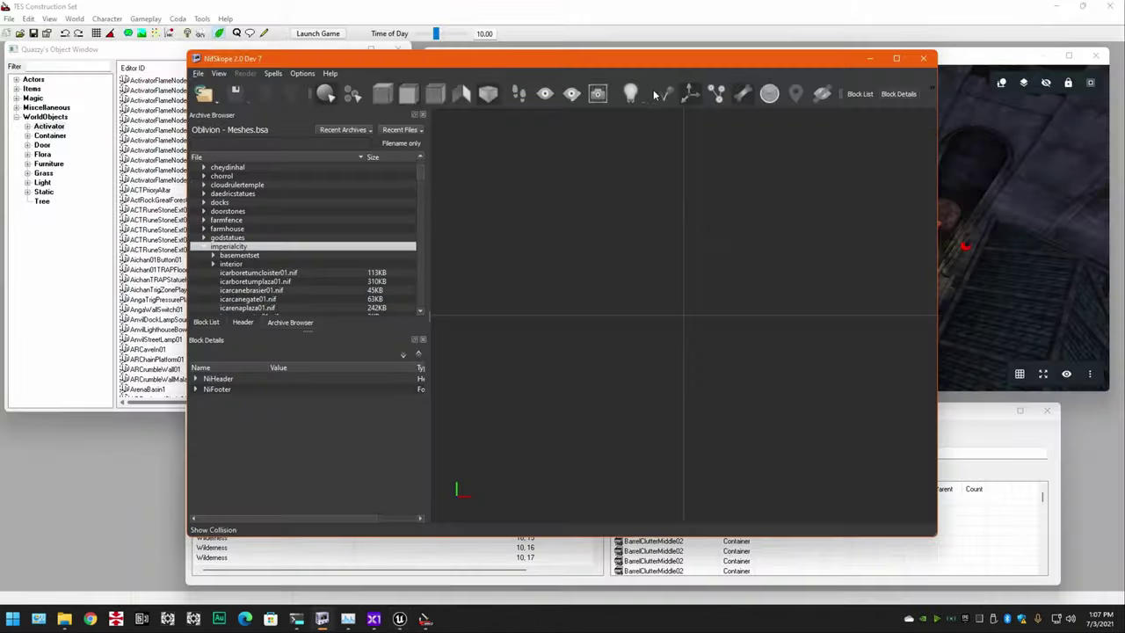
click(870, 59)
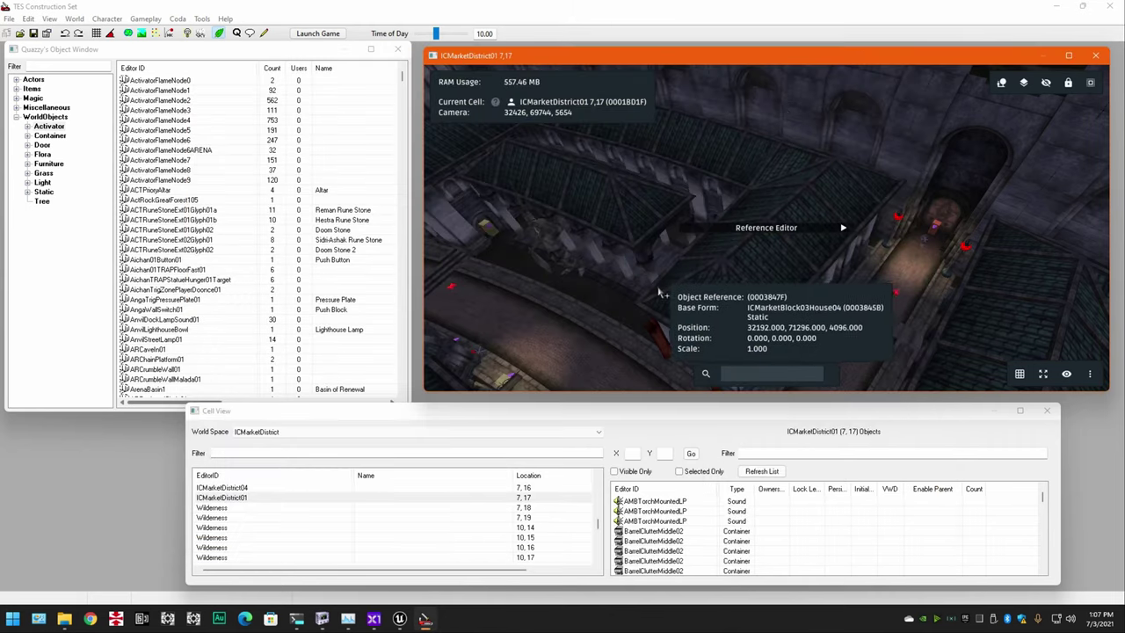
Step: Open the reference properties of the Market District street mesh and move the dialog clear of the street
shift+middle_drag(752, 248, 592, 242)
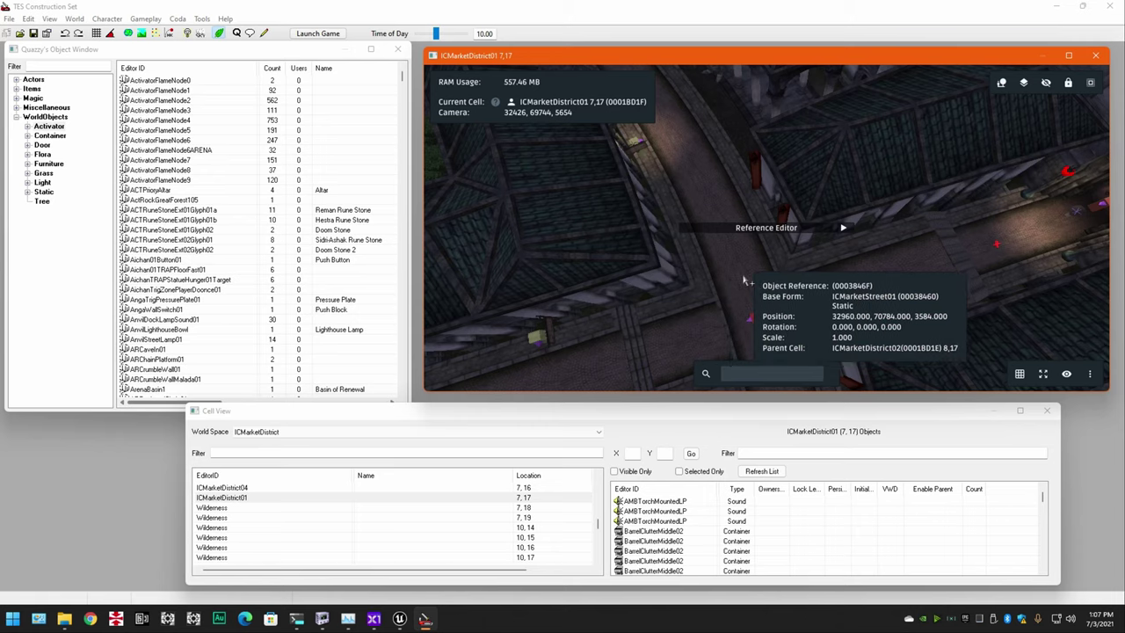
click(745, 280)
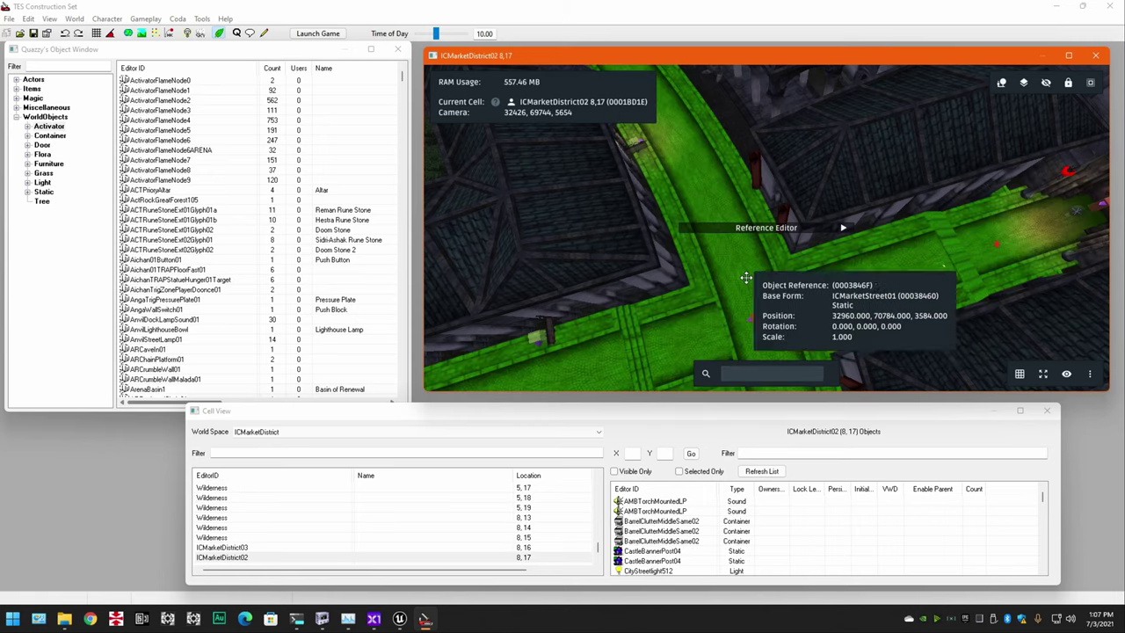
double_click(745, 278)
drag(534, 177, 568, 93)
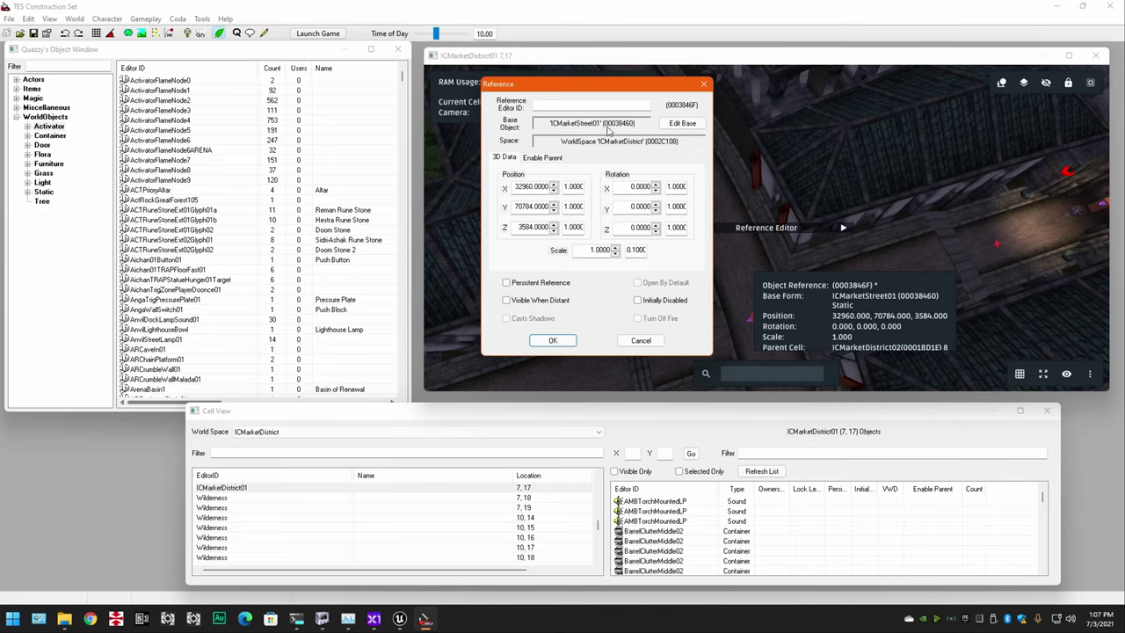
Step: Switch to NifSkope, filter the mesh archive by icmarket, and open icmarketstreet01.nif in a tilted view of the street
click(323, 618)
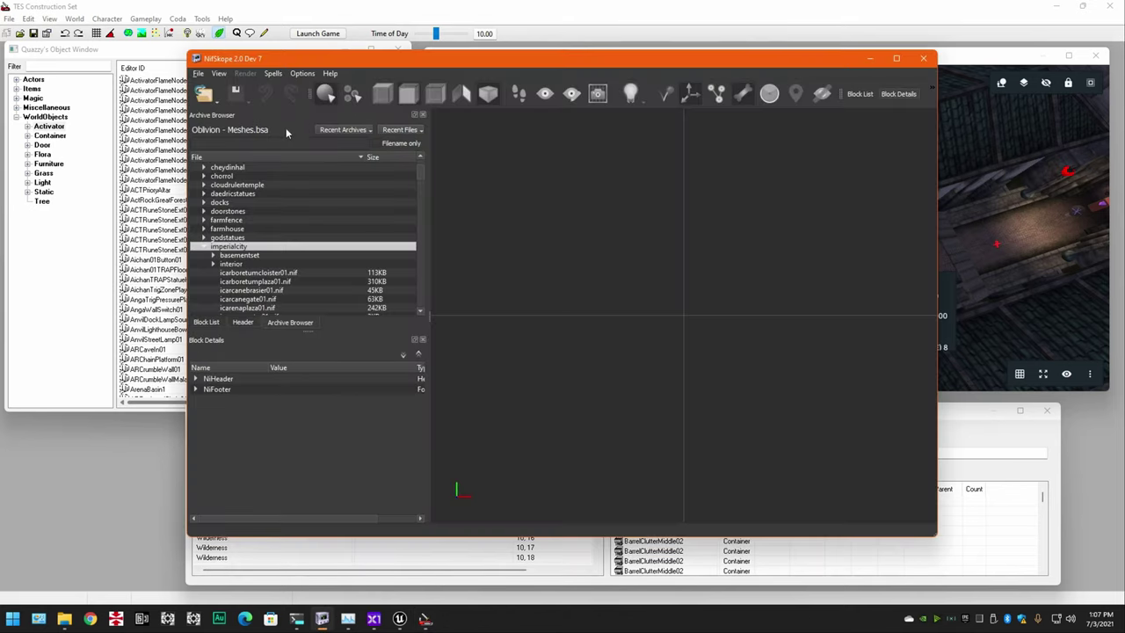
click(232, 145)
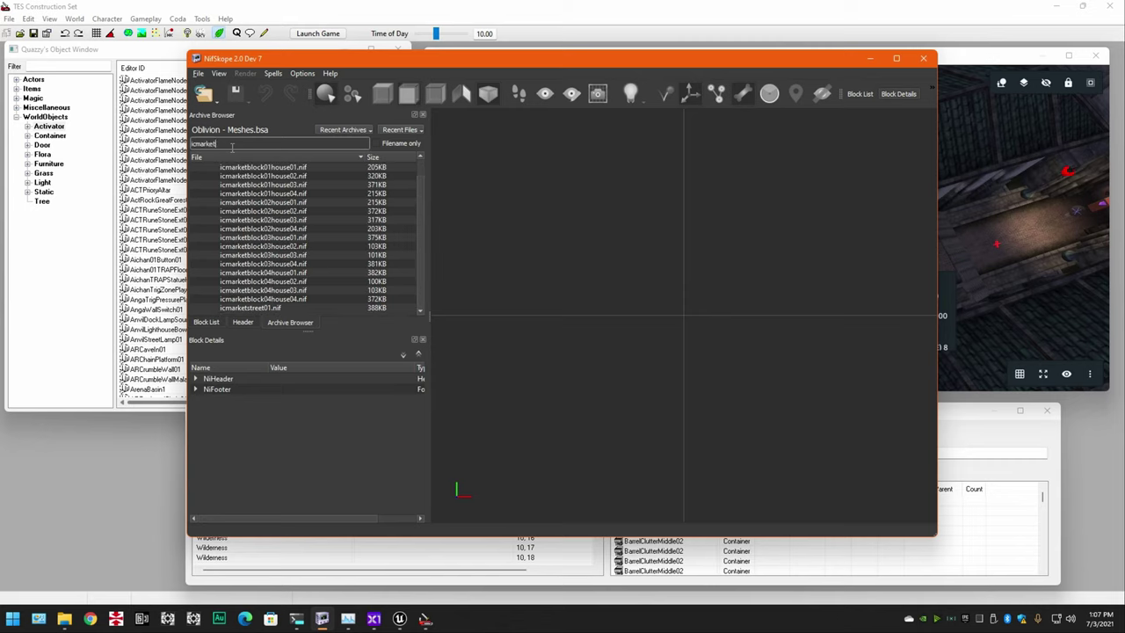
double_click(272, 307)
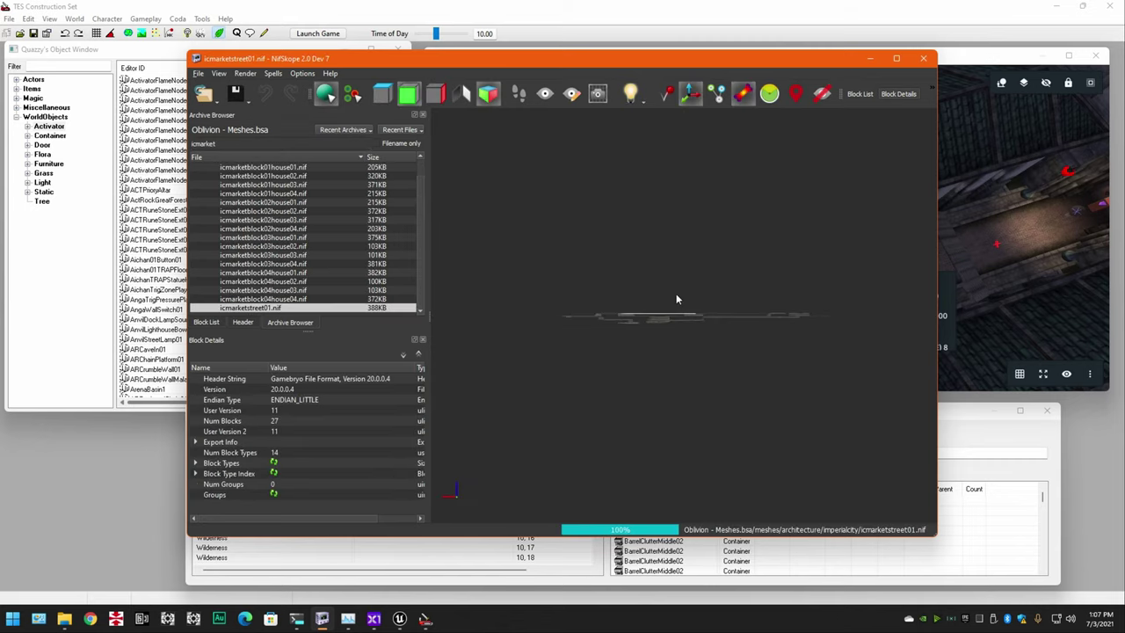
drag(677, 300, 648, 352)
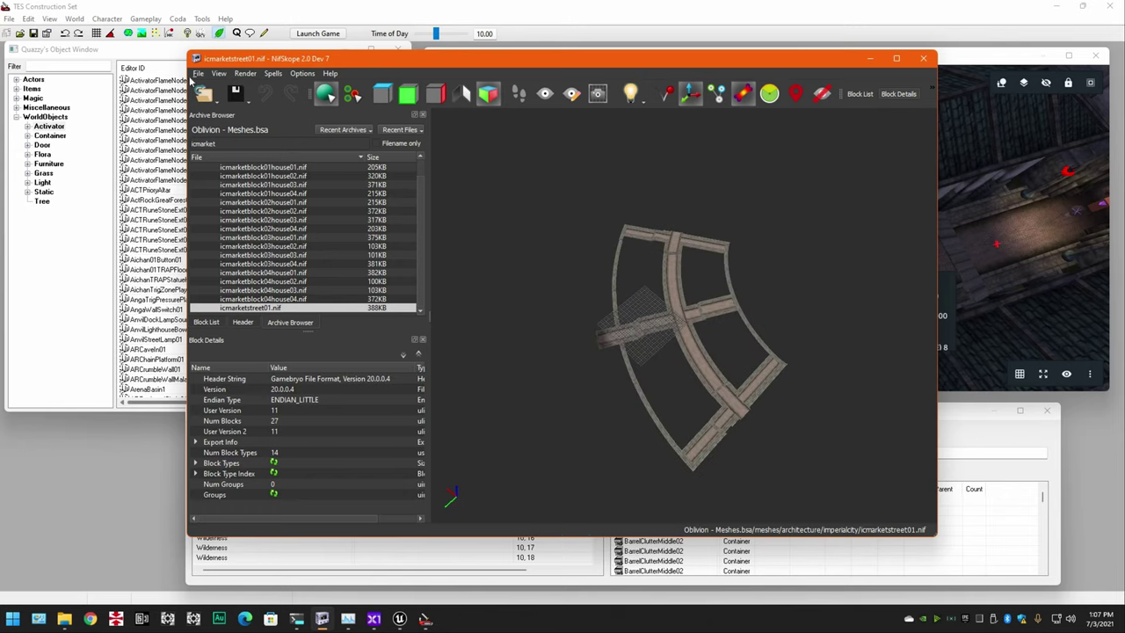
Step: Start an OBJ export of the street mesh and create and enter a new folder icmarketstreet01 inside oblivion_ue5\assets
click(200, 75)
mouse_move(287, 227)
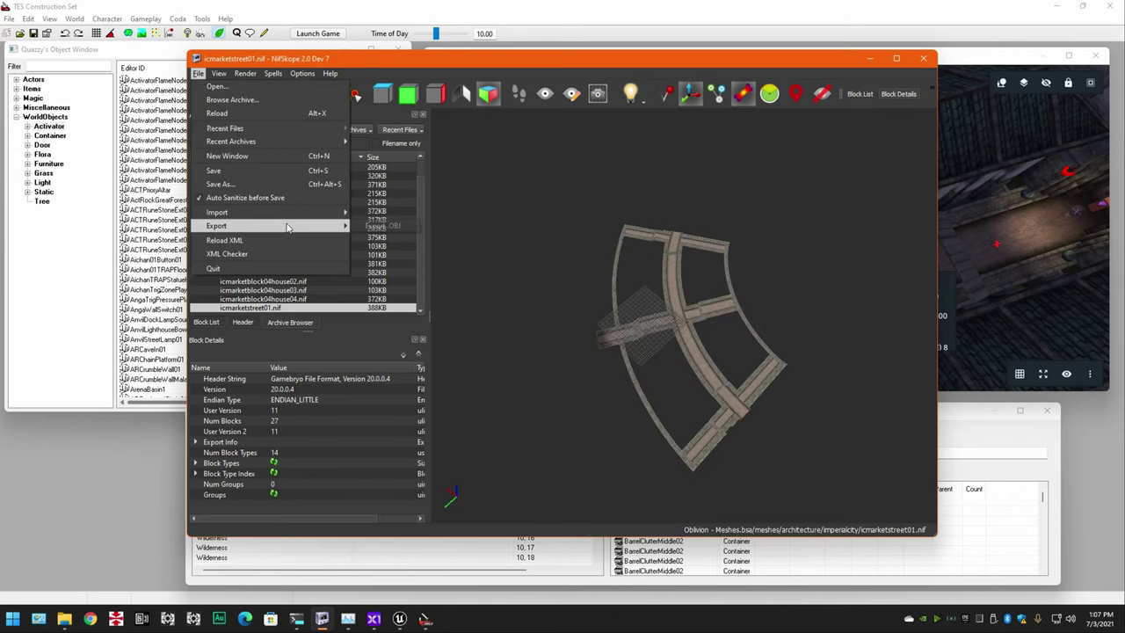
click(380, 226)
click(627, 316)
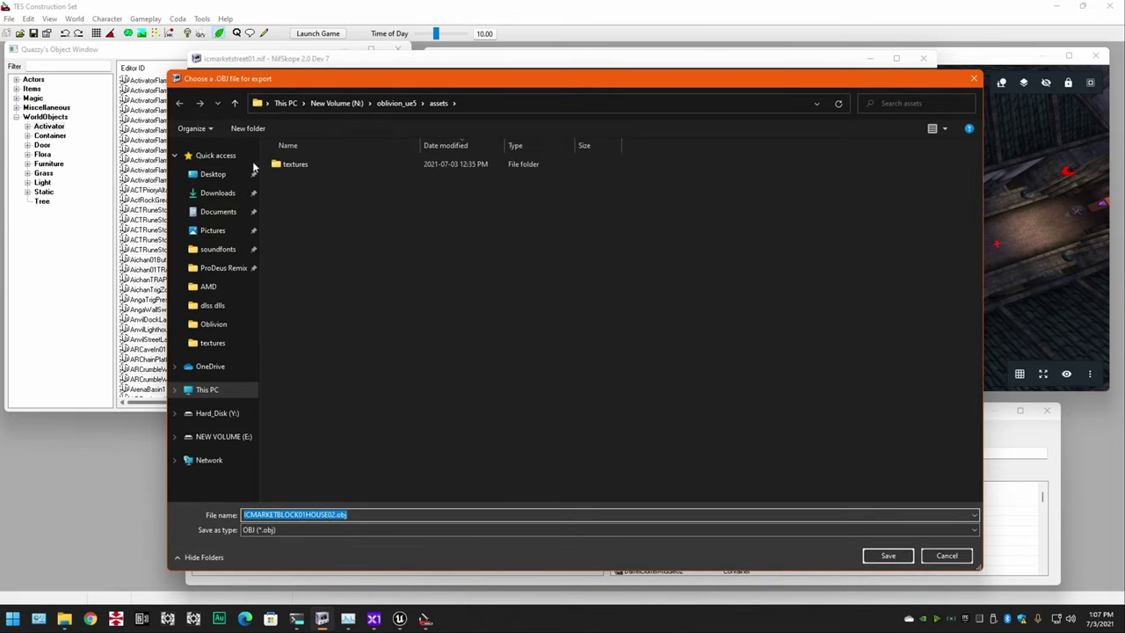
click(248, 128)
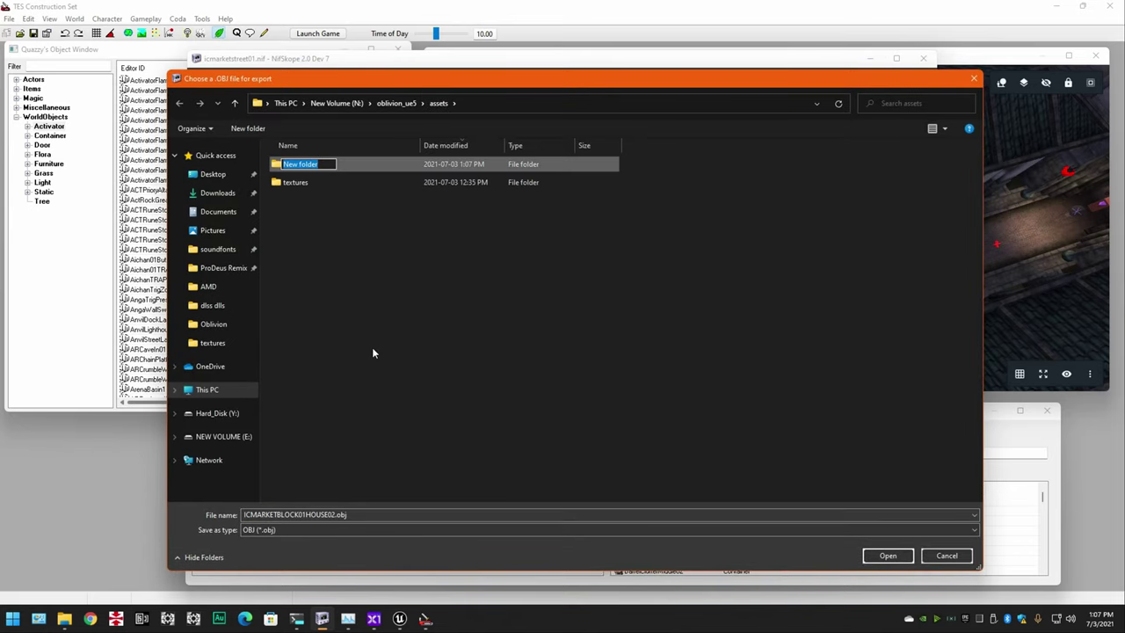
text(icmarketstreet01)
key(Return)
key(Return)
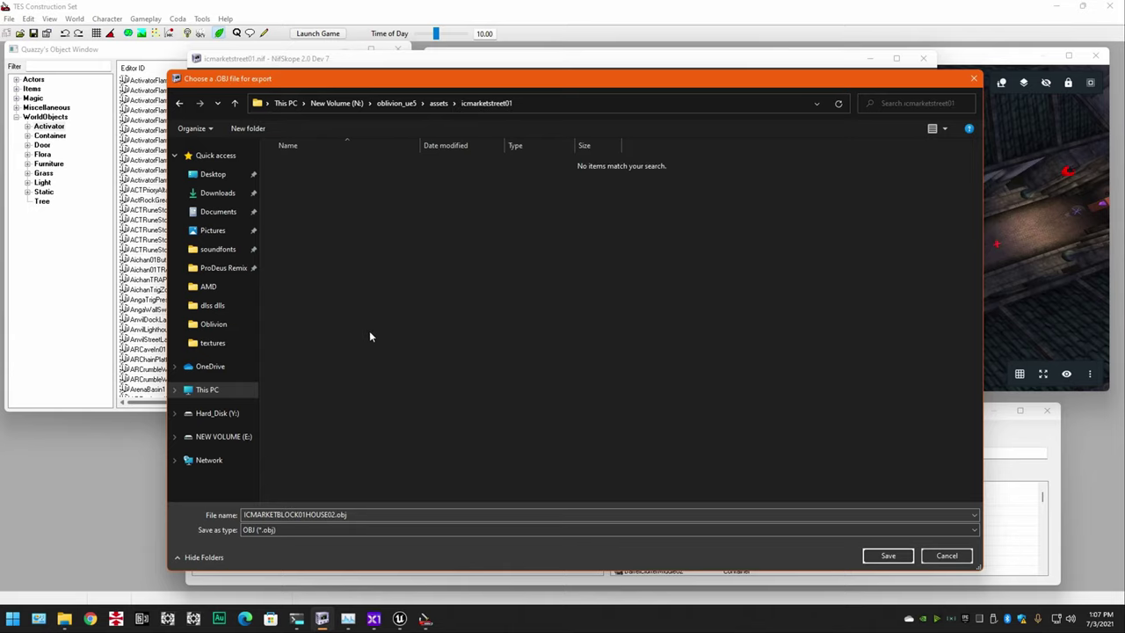
Step: Name the export file icmarketstreet01 and save the OBJ in the new folder
double_click(385, 520)
text(icmarketst)
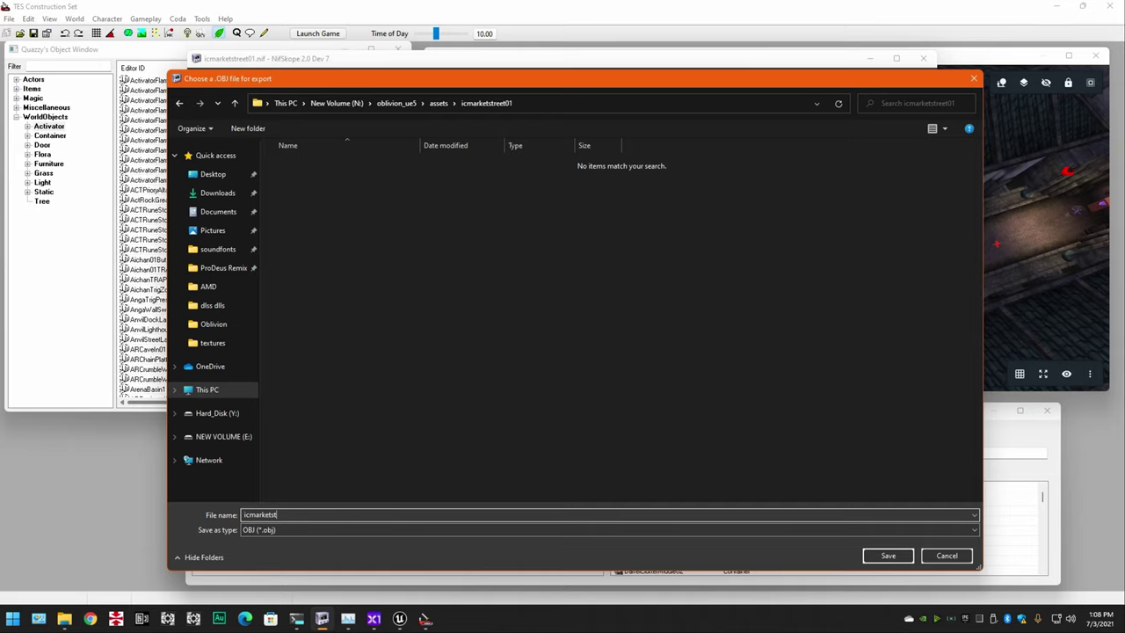
text(1)
key(Return)
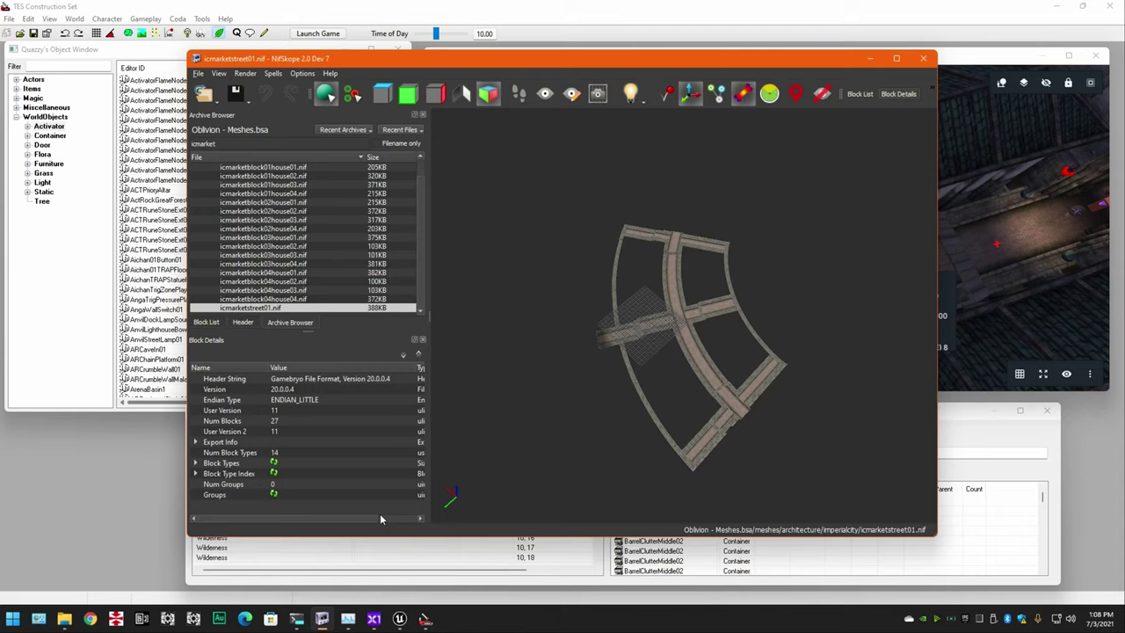
Step: Minimize NifSkope and launch Maxon Cinema 4D 23
click(865, 58)
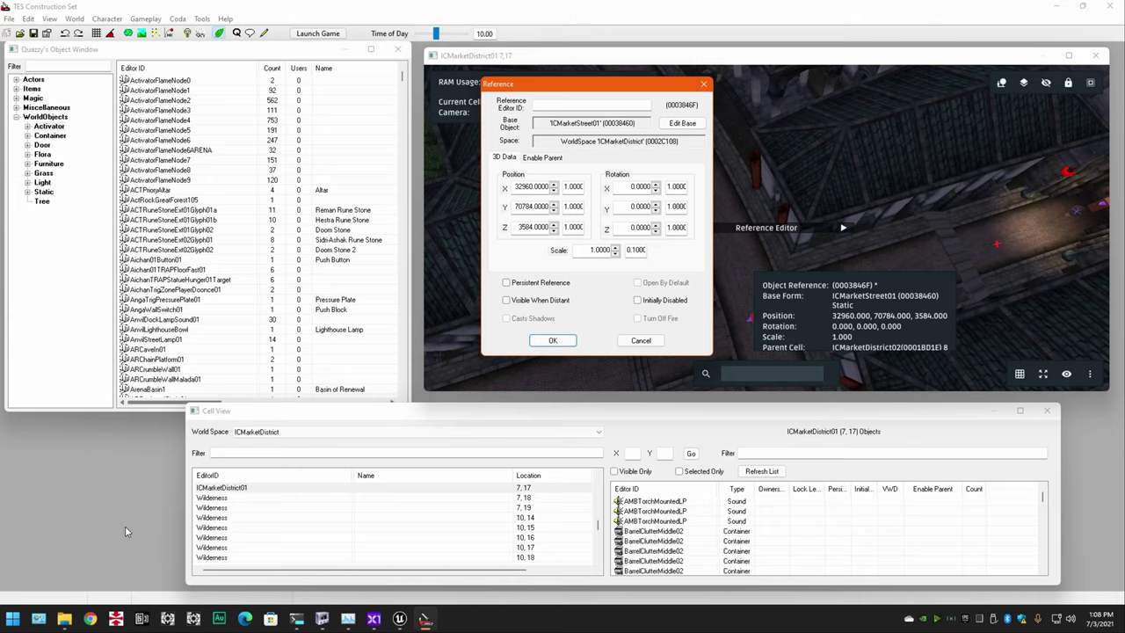
click(13, 619)
text(cine)
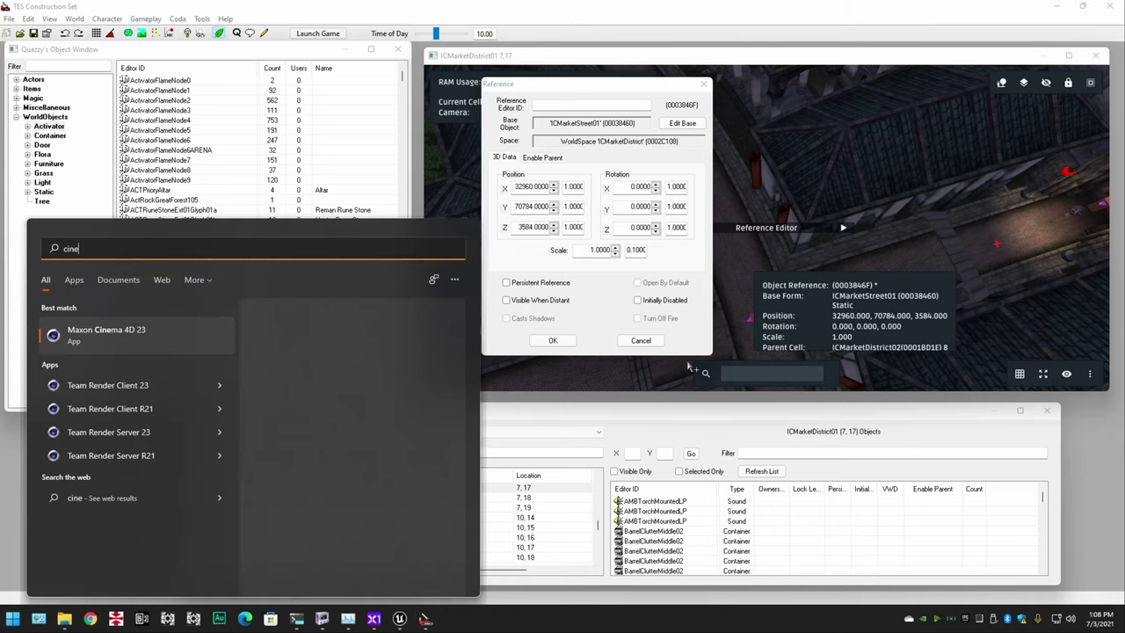
key(Escape)
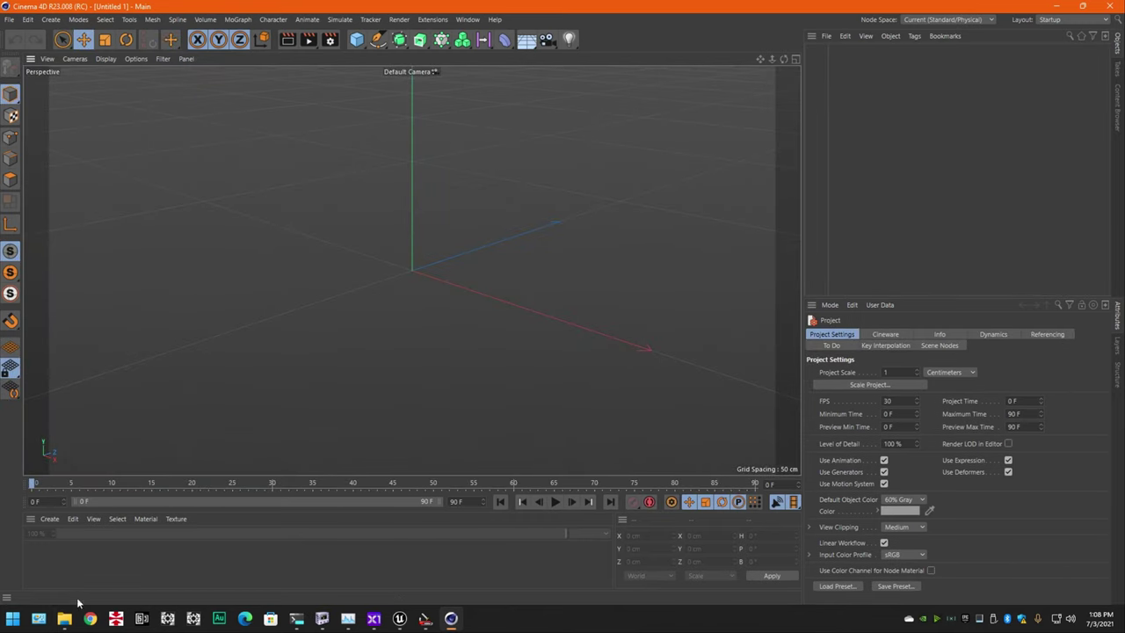
Step: Bring icmarketstreet01.obj from the oblivion_ue5\assets\icmarketstreet01 folder into Cinema 4D to start its OBJ import
click(64, 617)
click(421, 170)
double_click(420, 170)
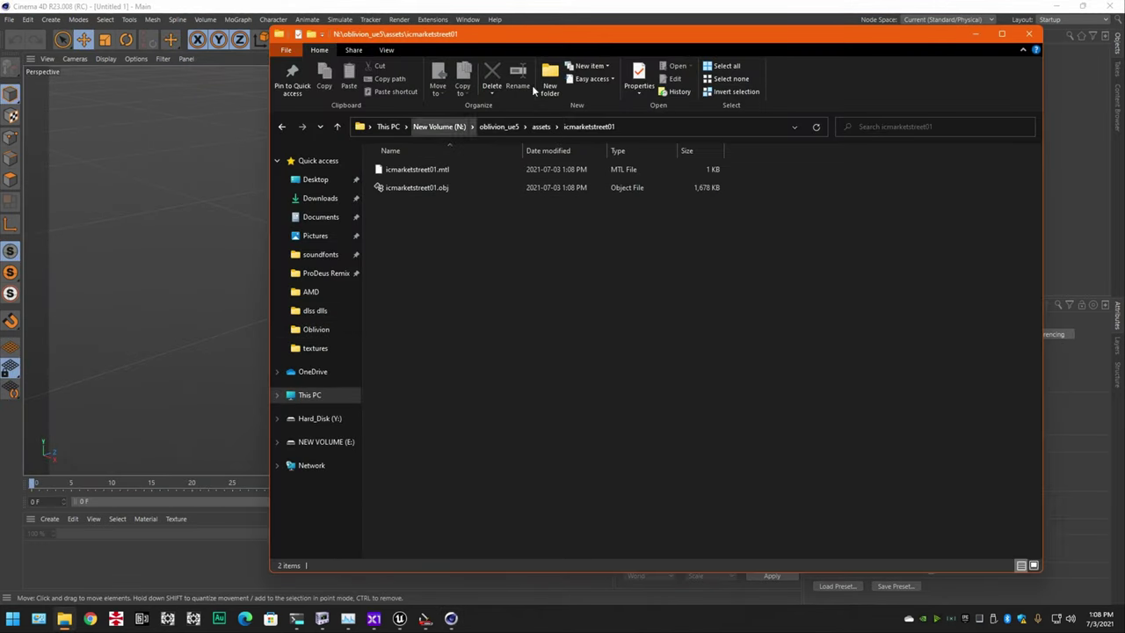
click(443, 187)
drag(443, 187, 137, 212)
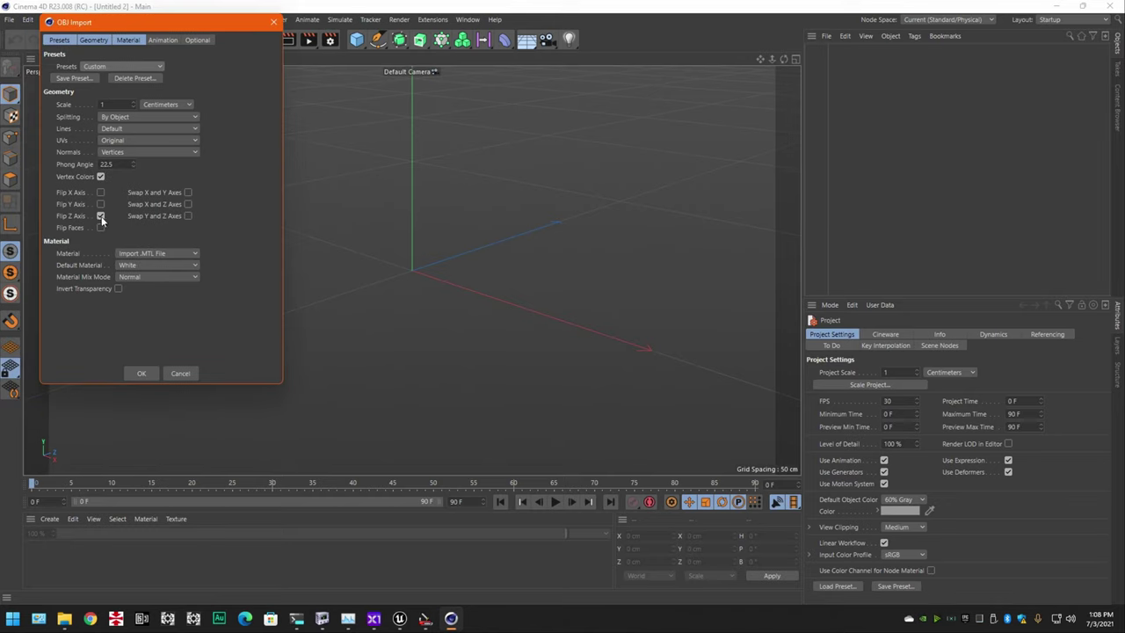
Step: Turn off Flip Z Axis, enable Swap Y and Z Axes, and import the OBJ
click(101, 217)
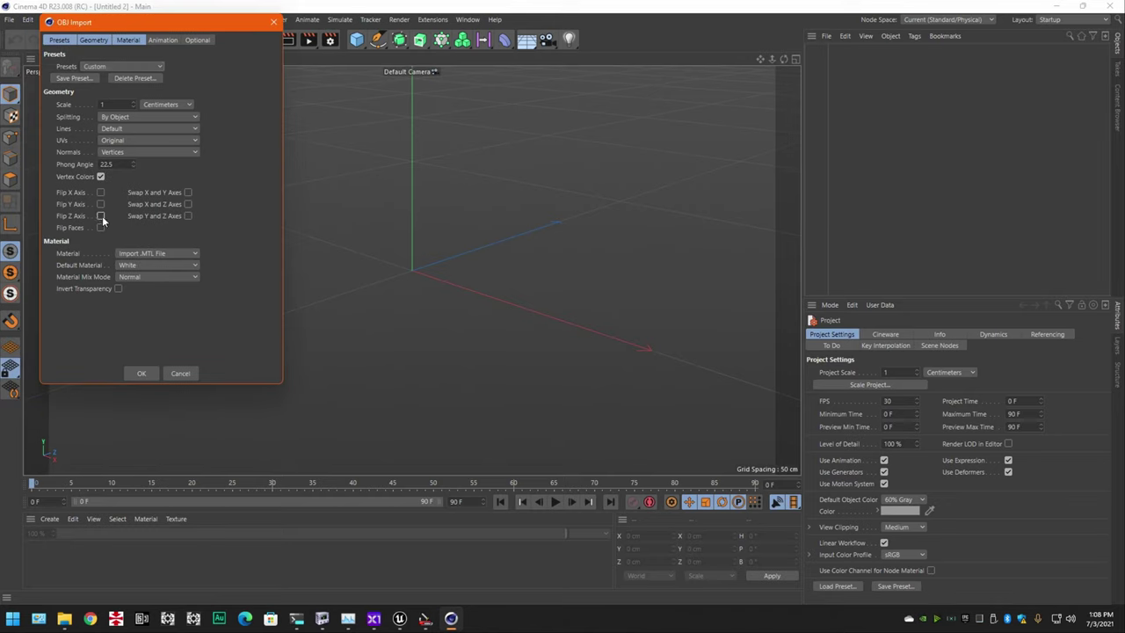
click(188, 216)
click(143, 373)
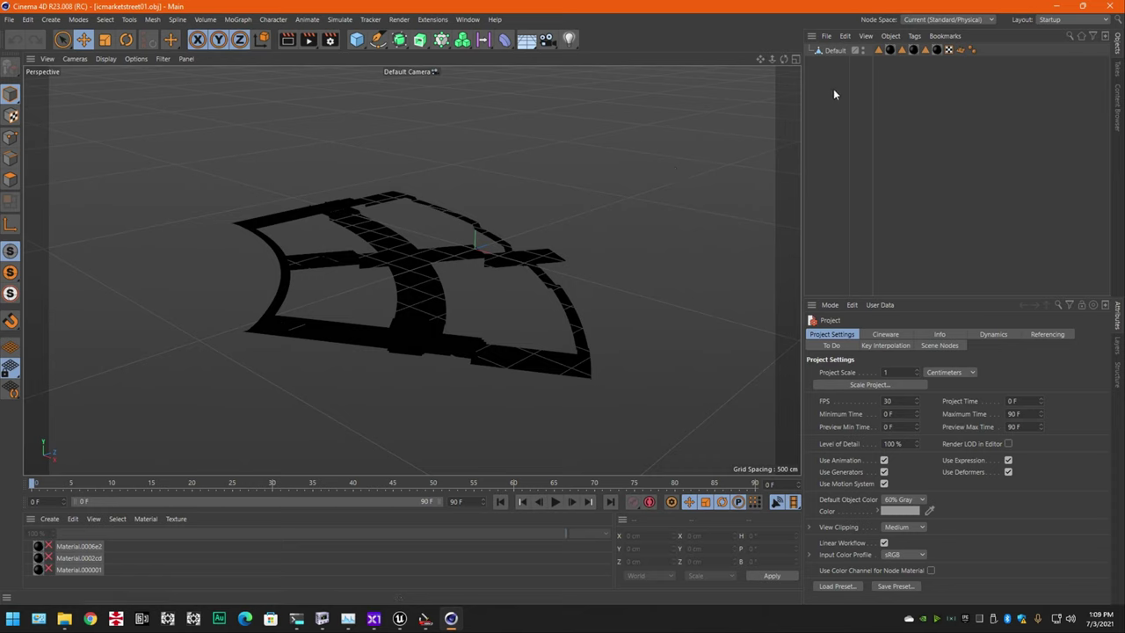
Step: Rename the imported polygon object icmarketstreet01
double_click(831, 51)
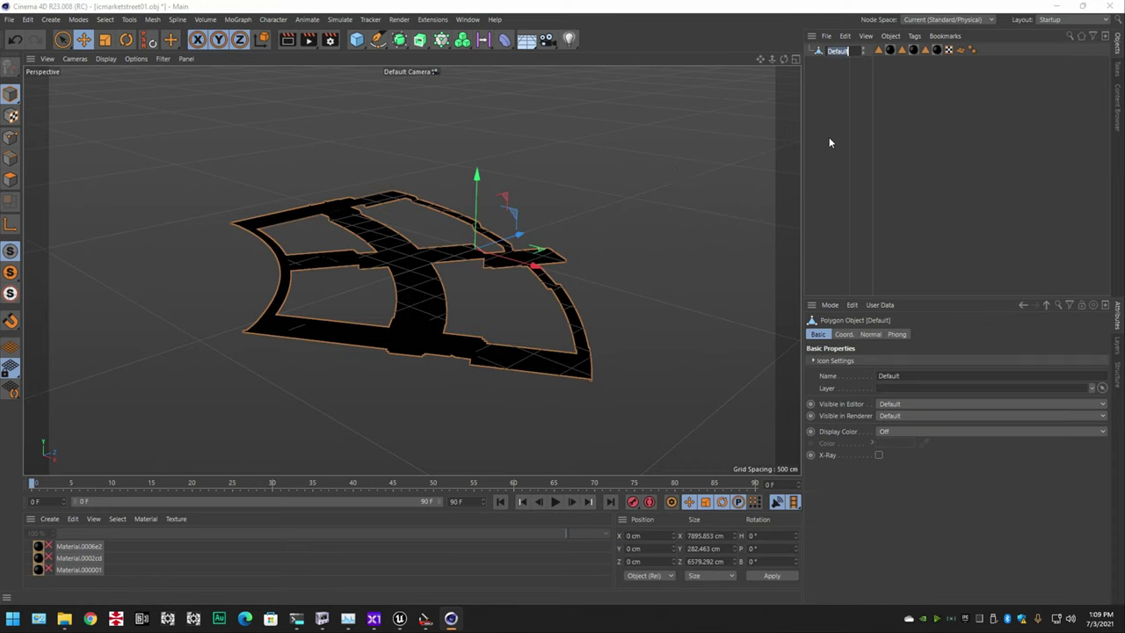
text(icma)
text(rketstreet0)
text(1)
key(Return)
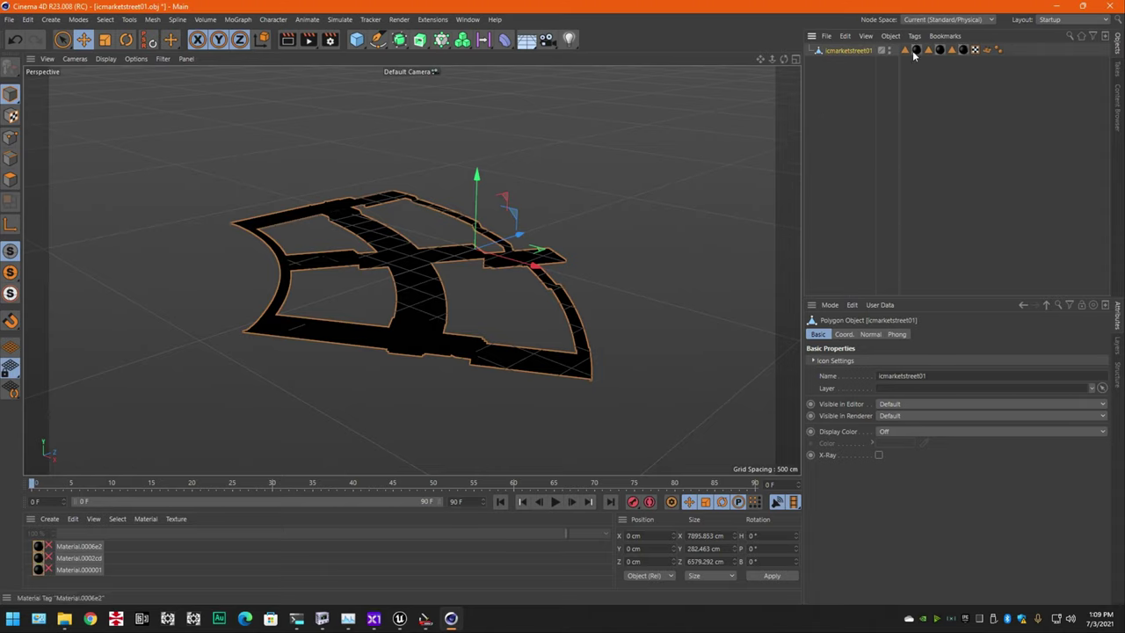
Step: In polygon mode, highlight the polygons of the Material.0006e2 selection to check where it lies, and deselect them
click(82, 548)
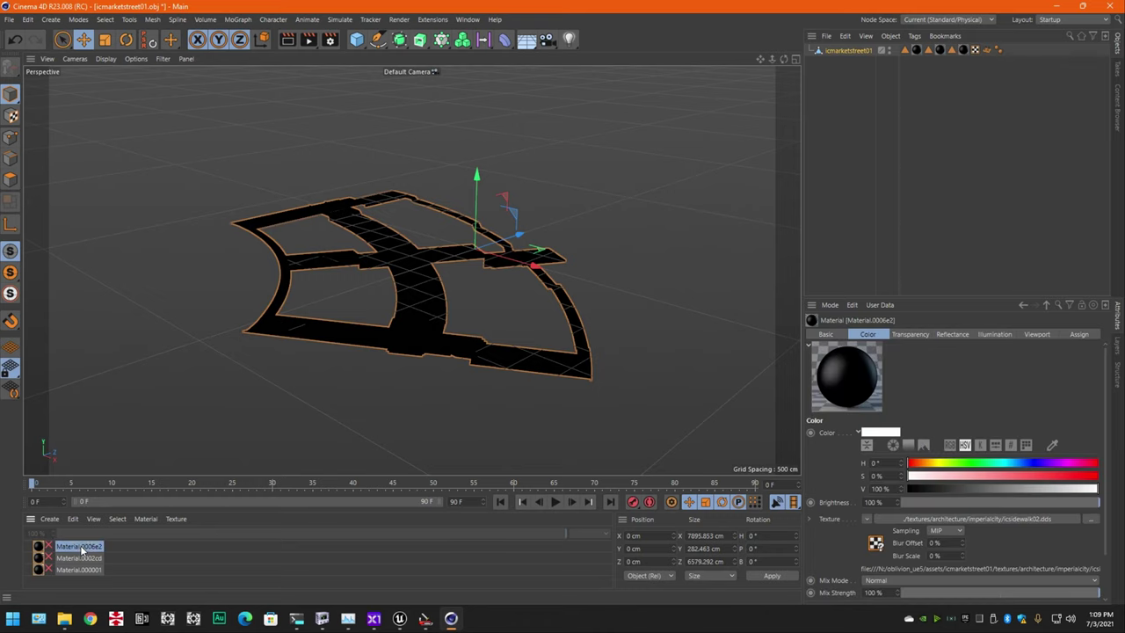
click(905, 50)
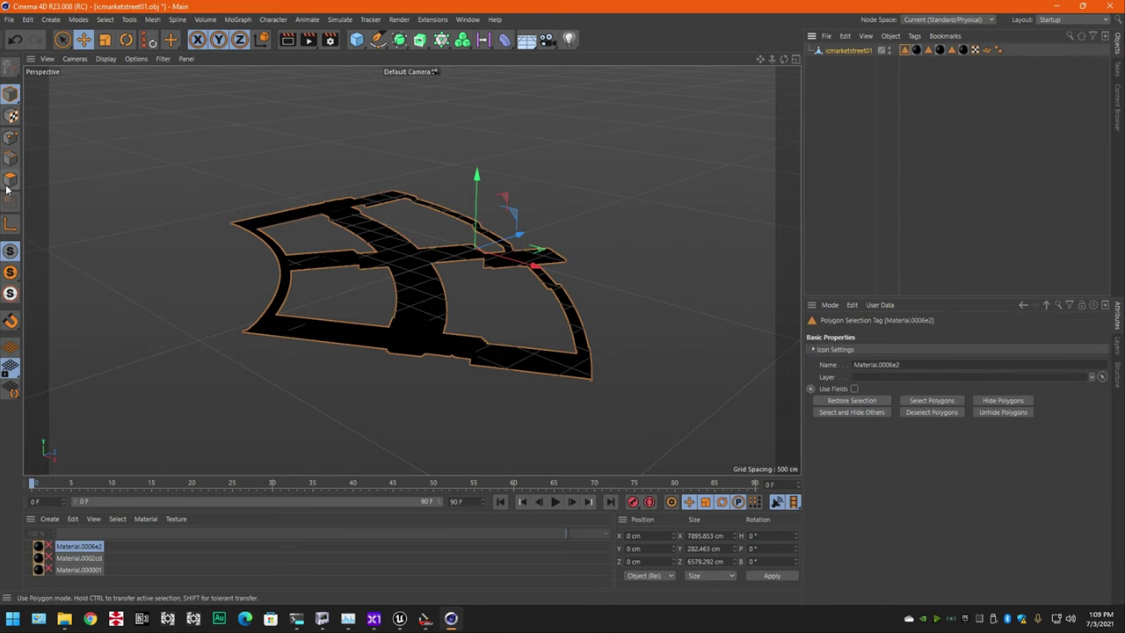
click(9, 183)
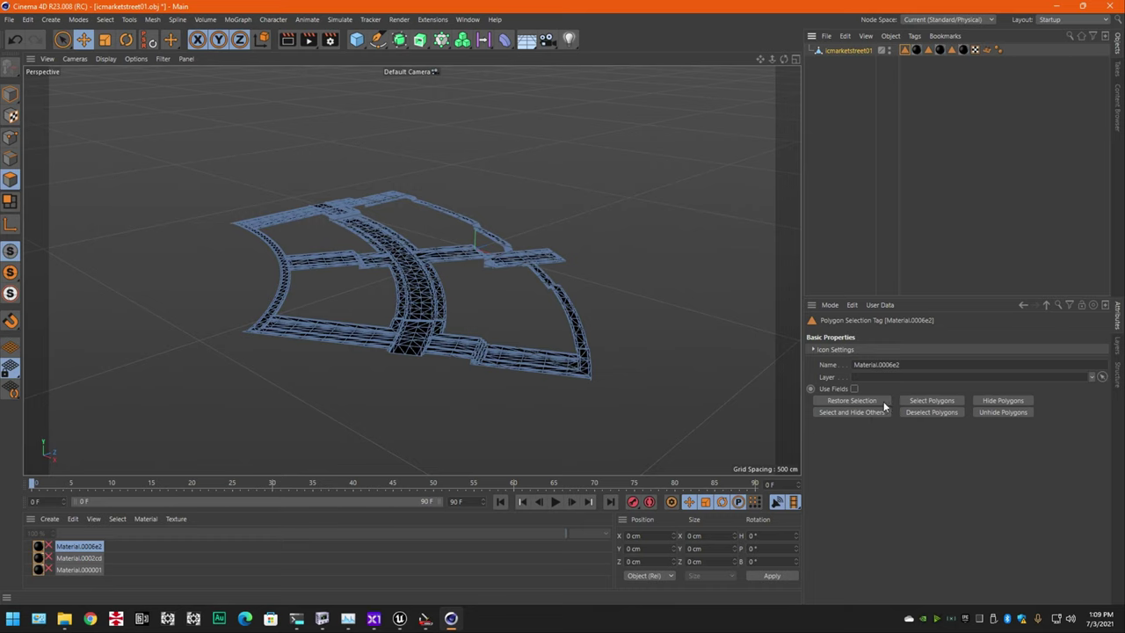
click(932, 401)
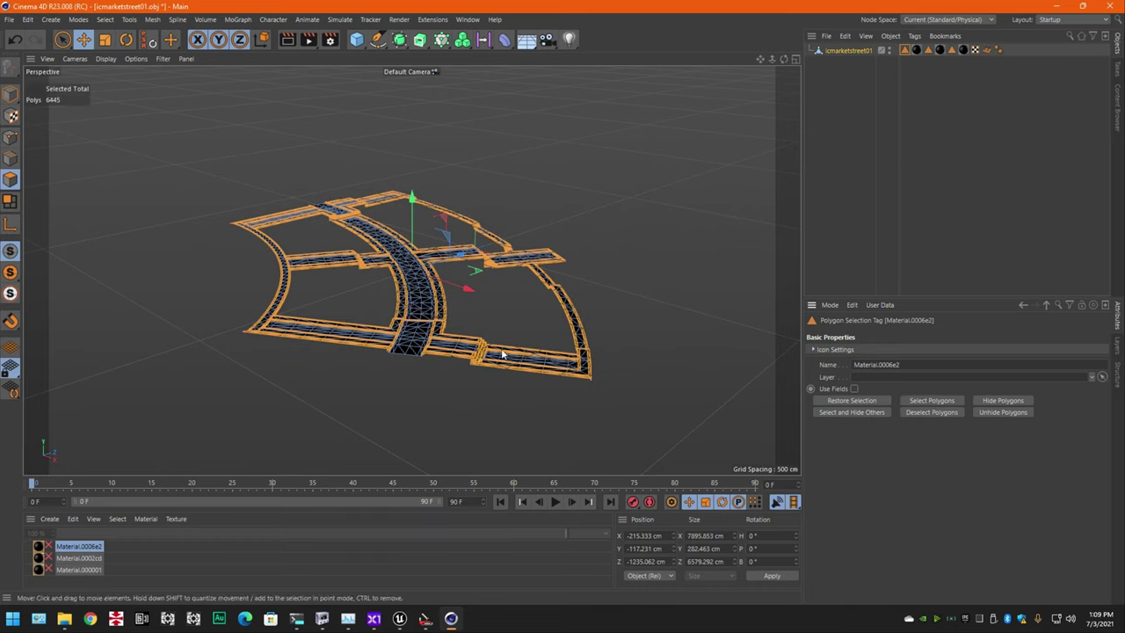
click(931, 412)
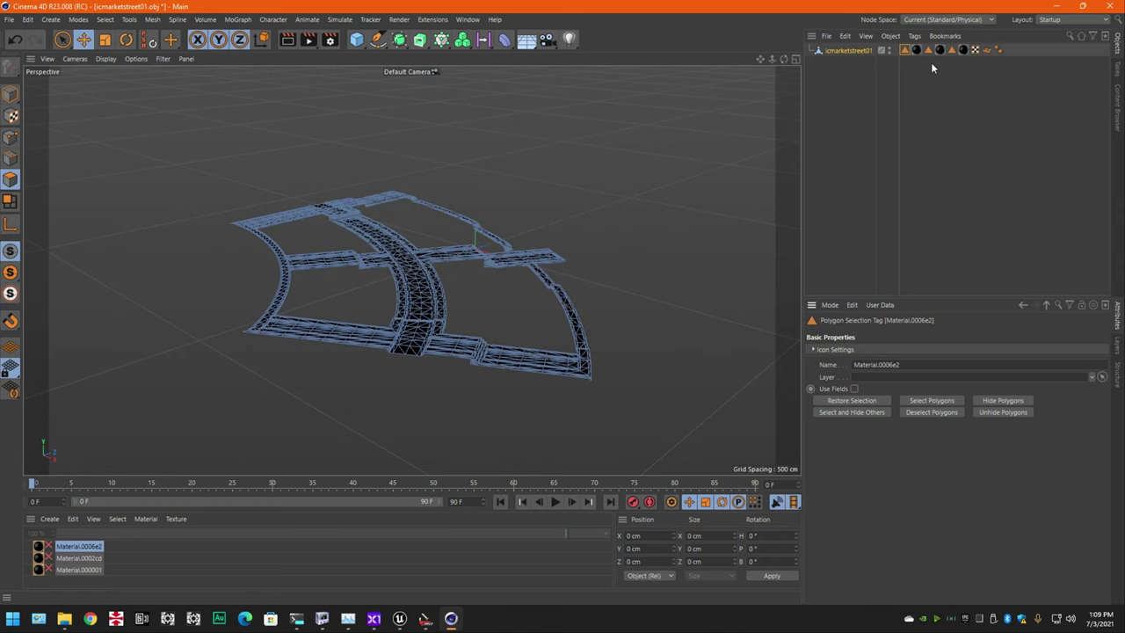
Step: Select the polygons of the Material.0002cd selection and inspect the material assigned to them
click(917, 50)
click(928, 50)
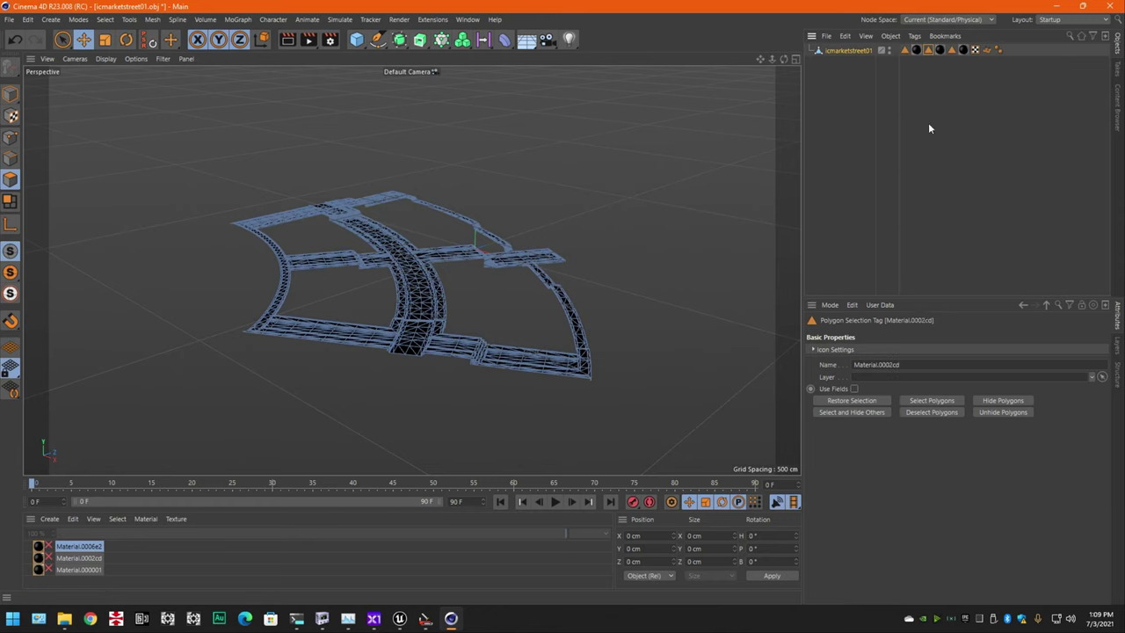
click(930, 401)
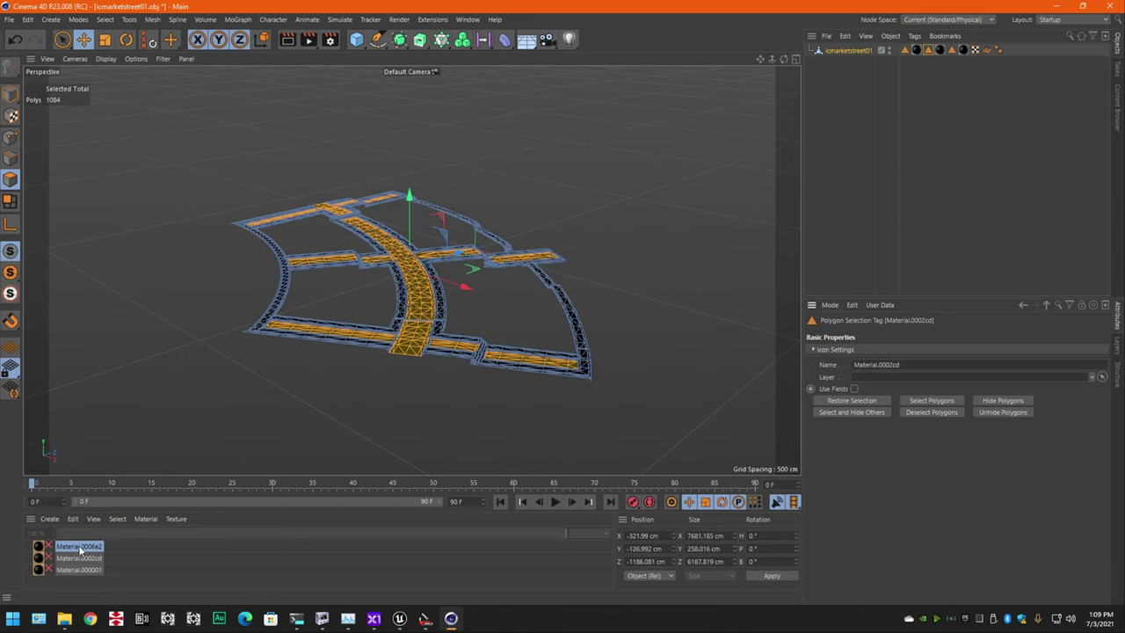
click(939, 50)
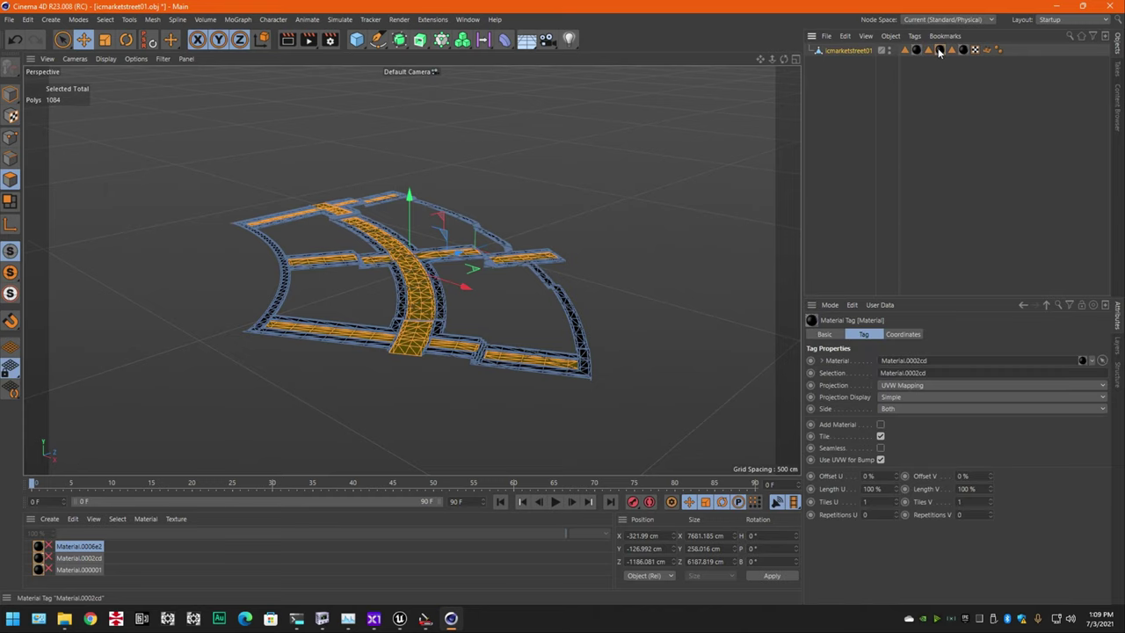
click(74, 580)
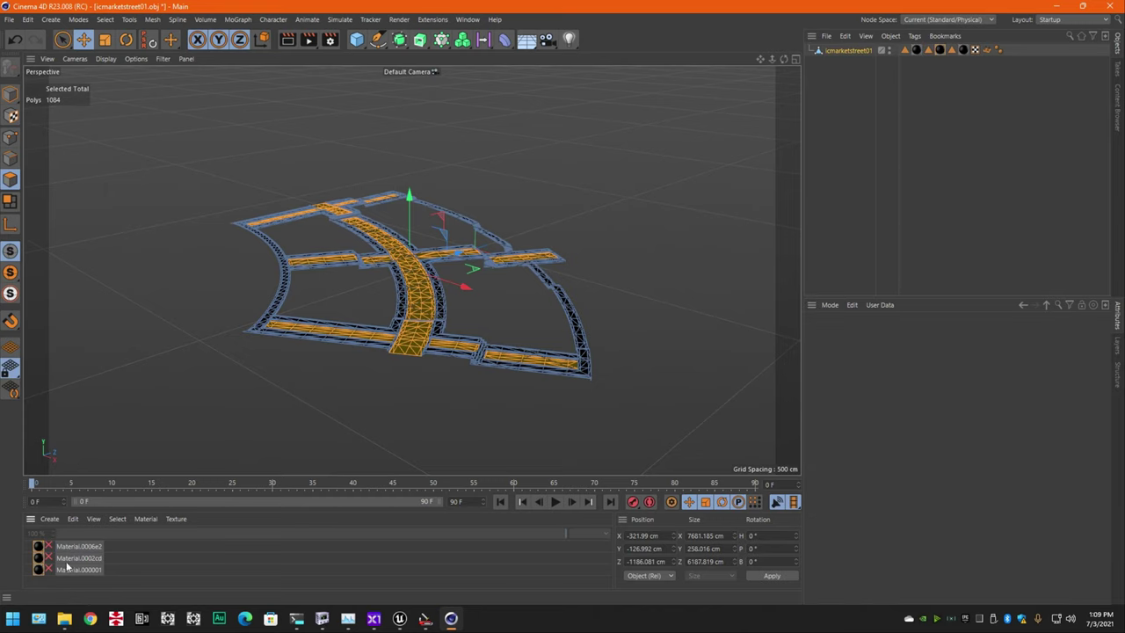
click(74, 558)
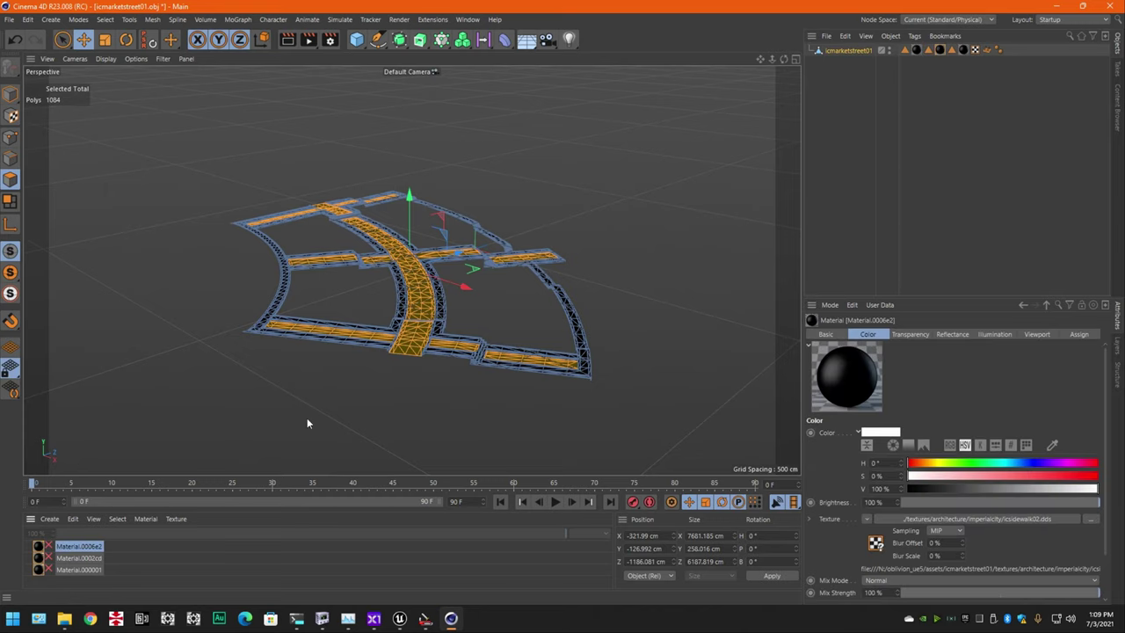
Step: Load iccobblestones01.png from the assets\textures folder as the color texture of Material.0002cd
double_click(939, 50)
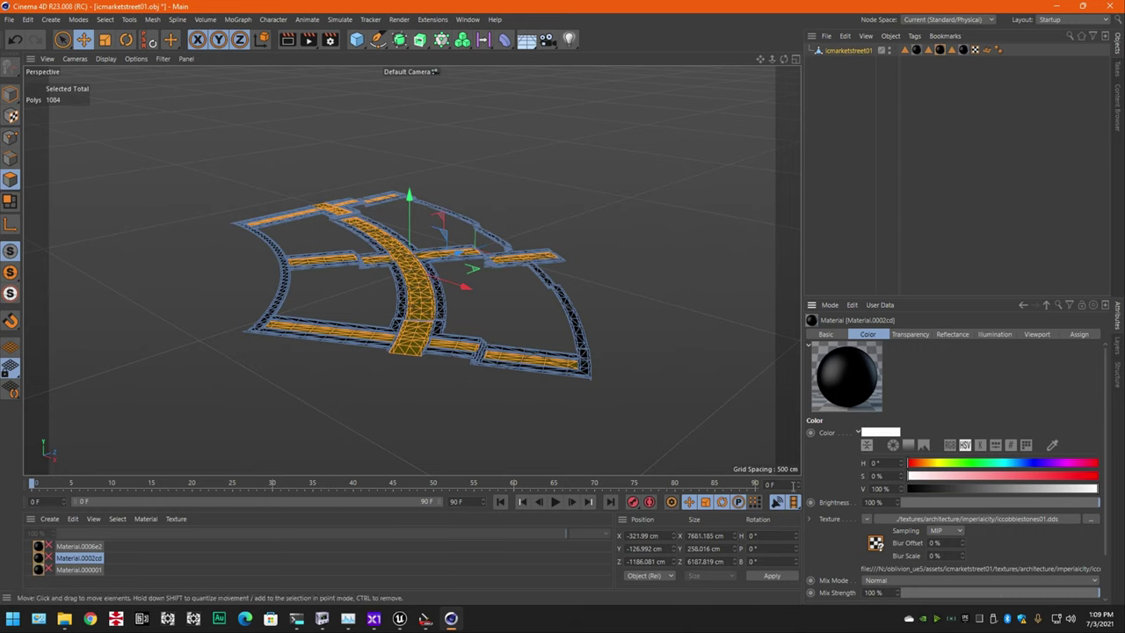
scroll(858, 504, down, 2)
click(867, 469)
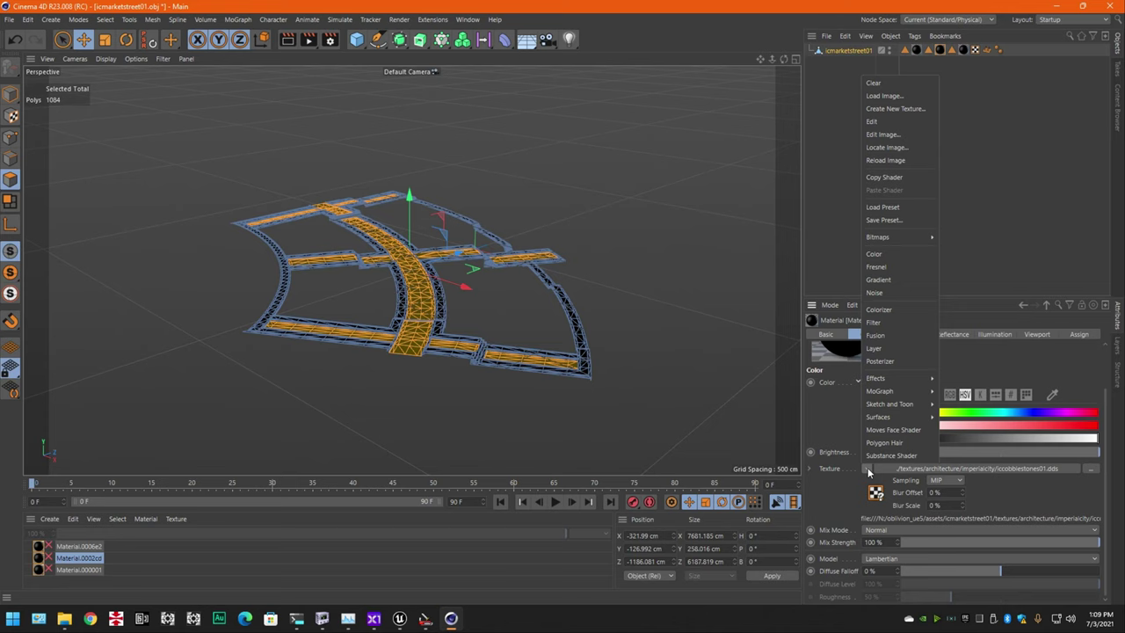
click(871, 105)
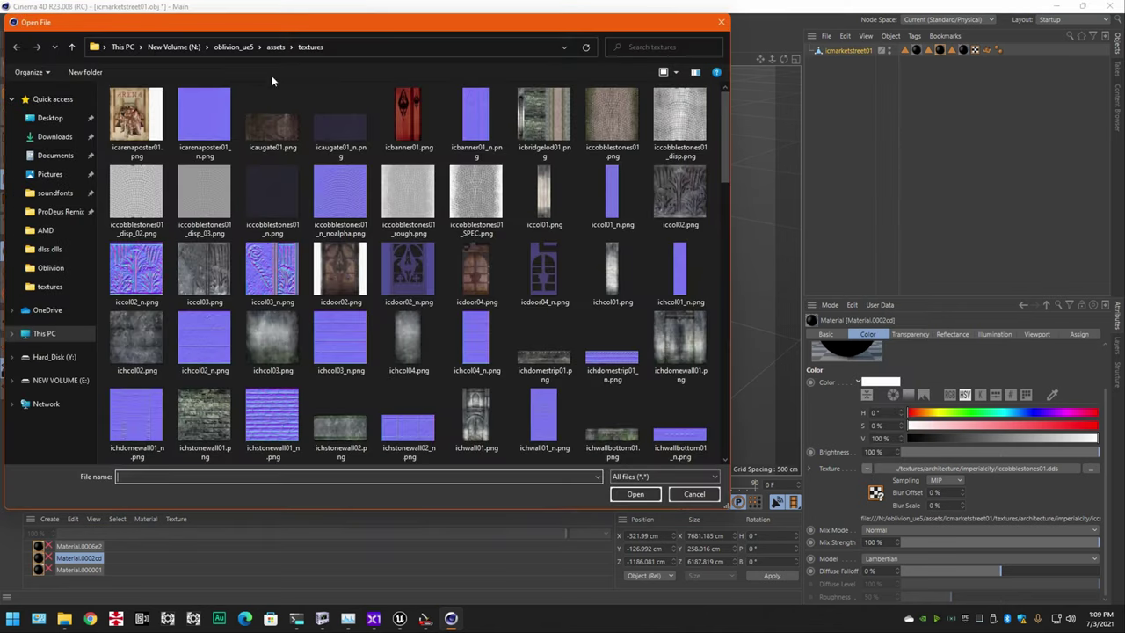
click(279, 45)
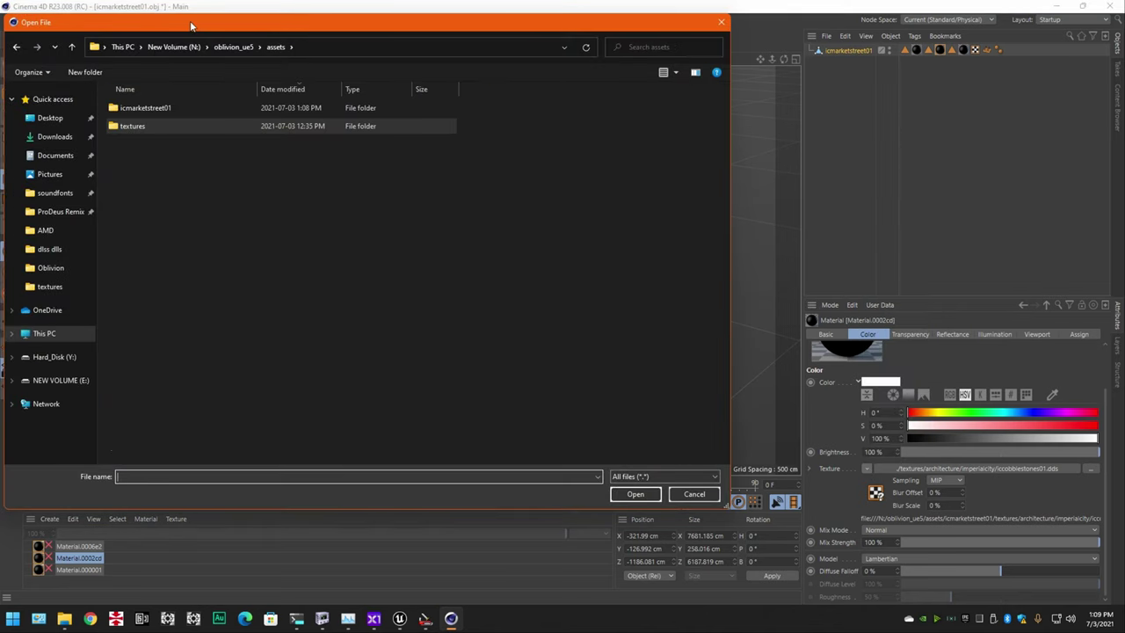
drag(191, 26, 323, 83)
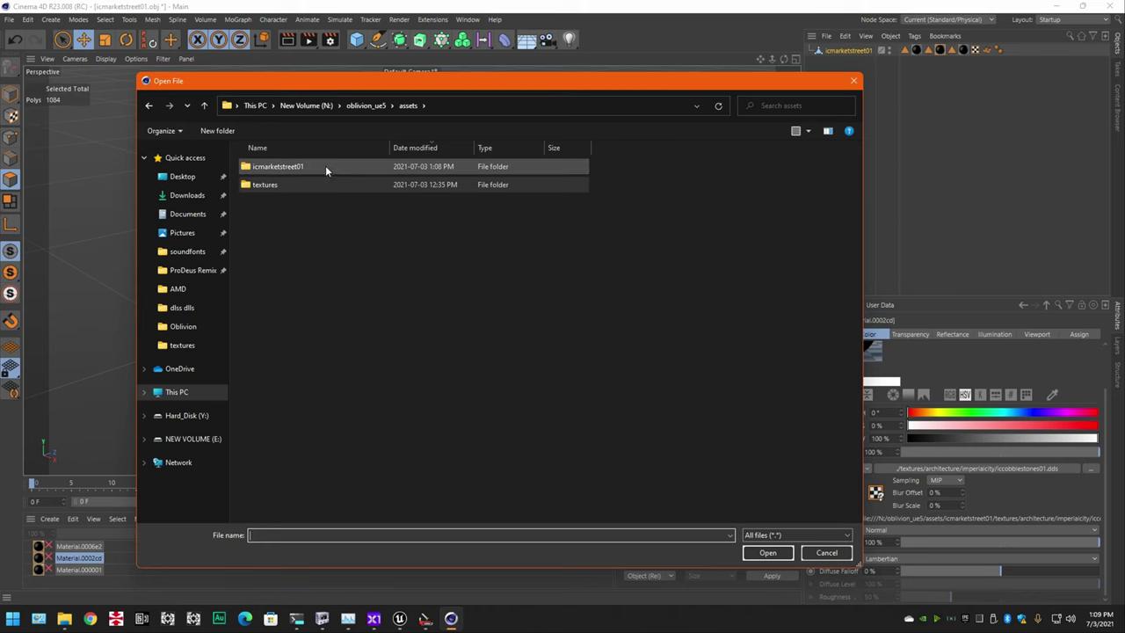
double_click(282, 189)
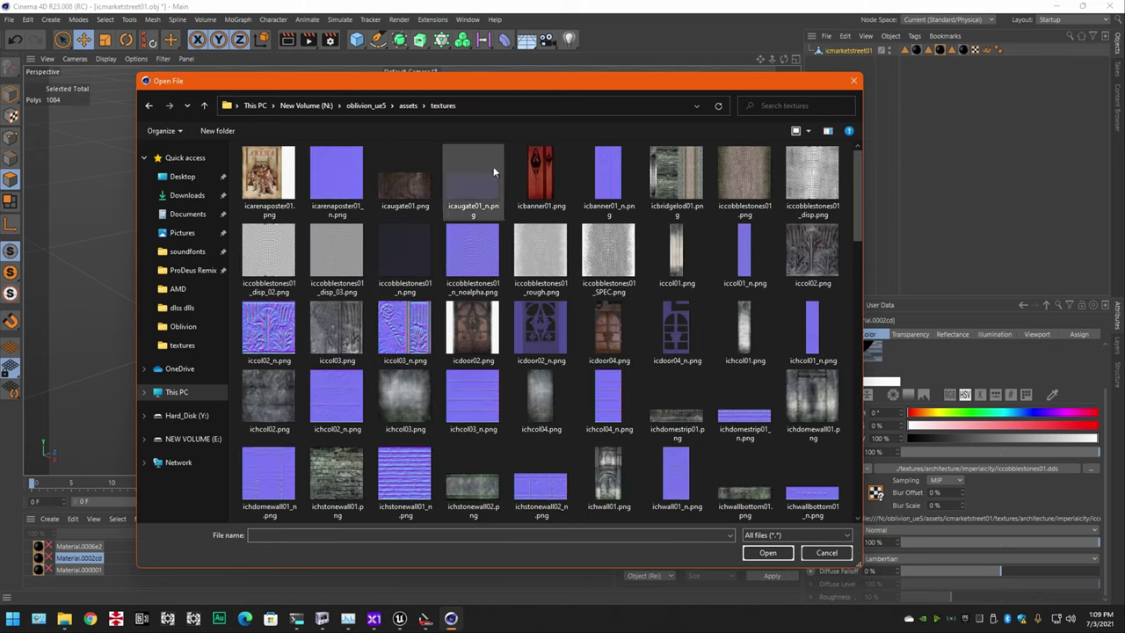
drag(429, 81, 474, 87)
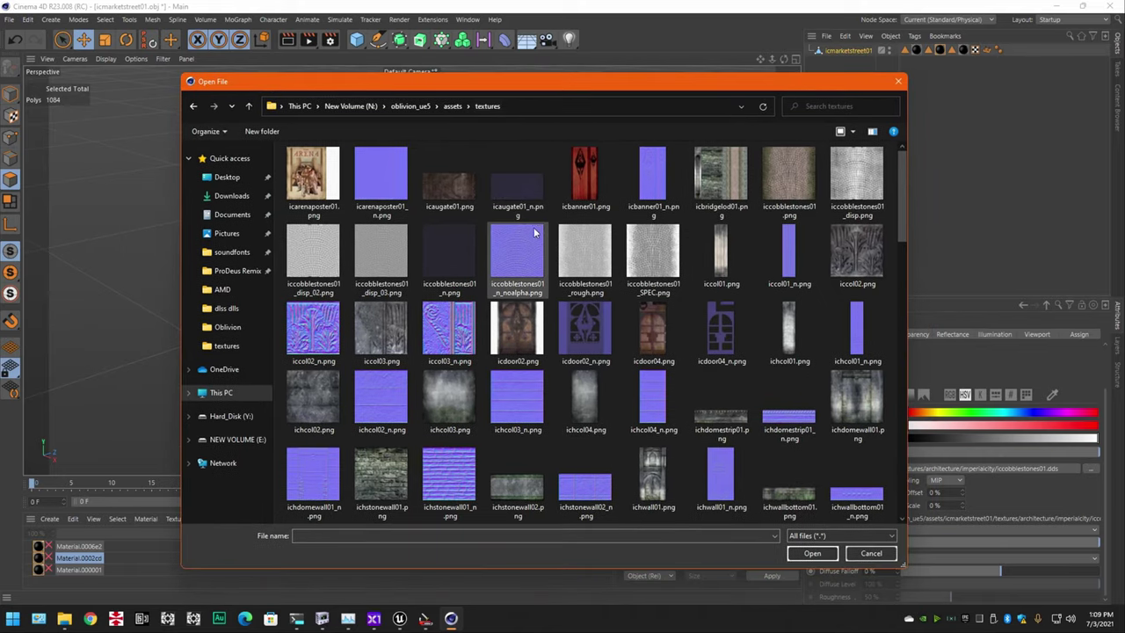
double_click(802, 185)
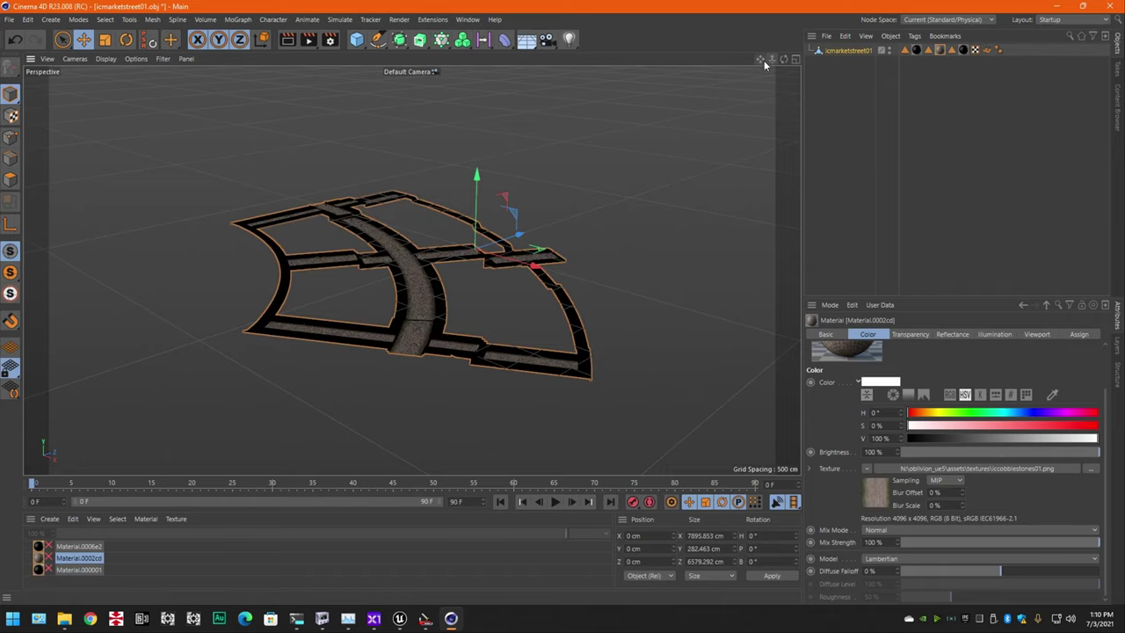
Step: Load the icsidewalk01 image from the textures folder as the color texture of Material.000001
mouse_move(761, 60)
mouse_down()
mouse_move(777, 82)
mouse_move(761, 49)
mouse_up()
mouse_move(761, 60)
right_down()
mouse_move(932, 60)
mouse_move(762, 62)
right_up()
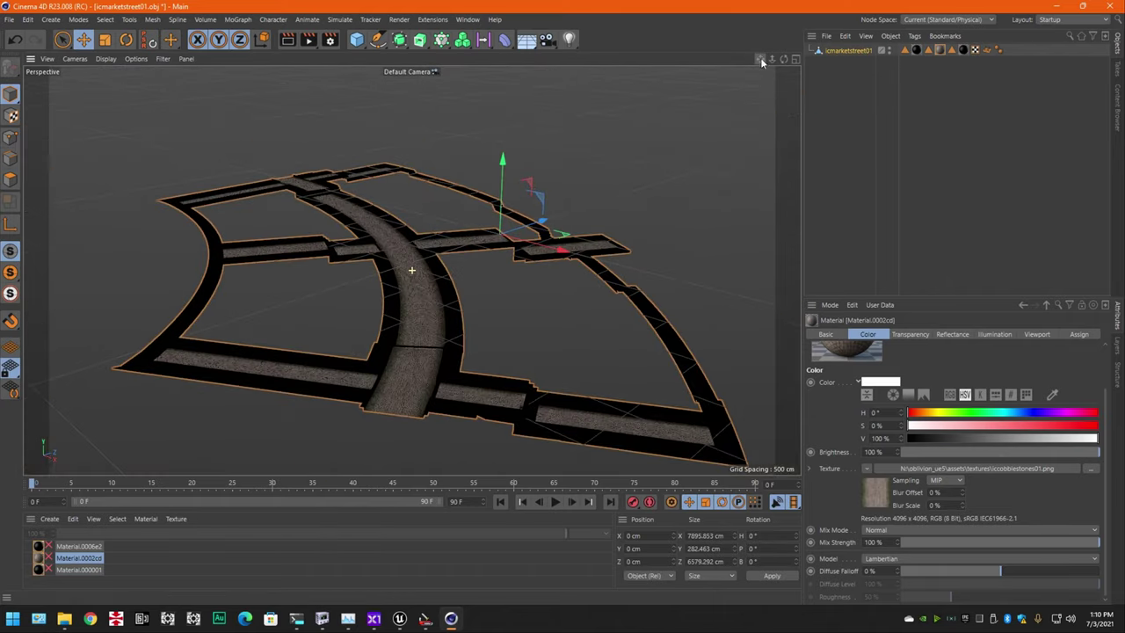
click(965, 50)
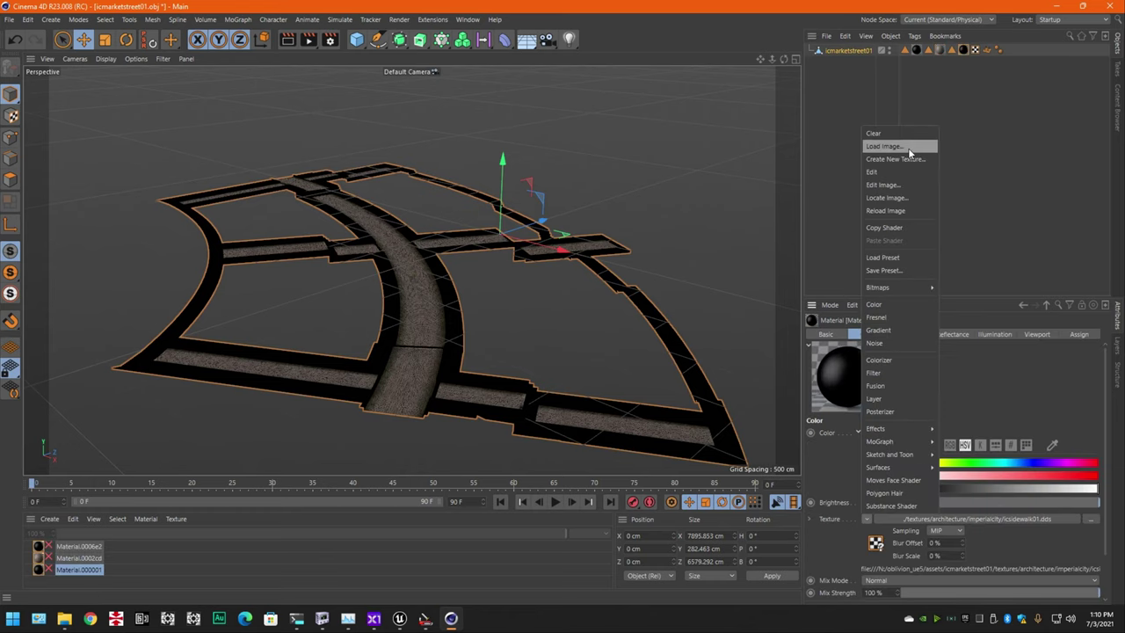
click(909, 151)
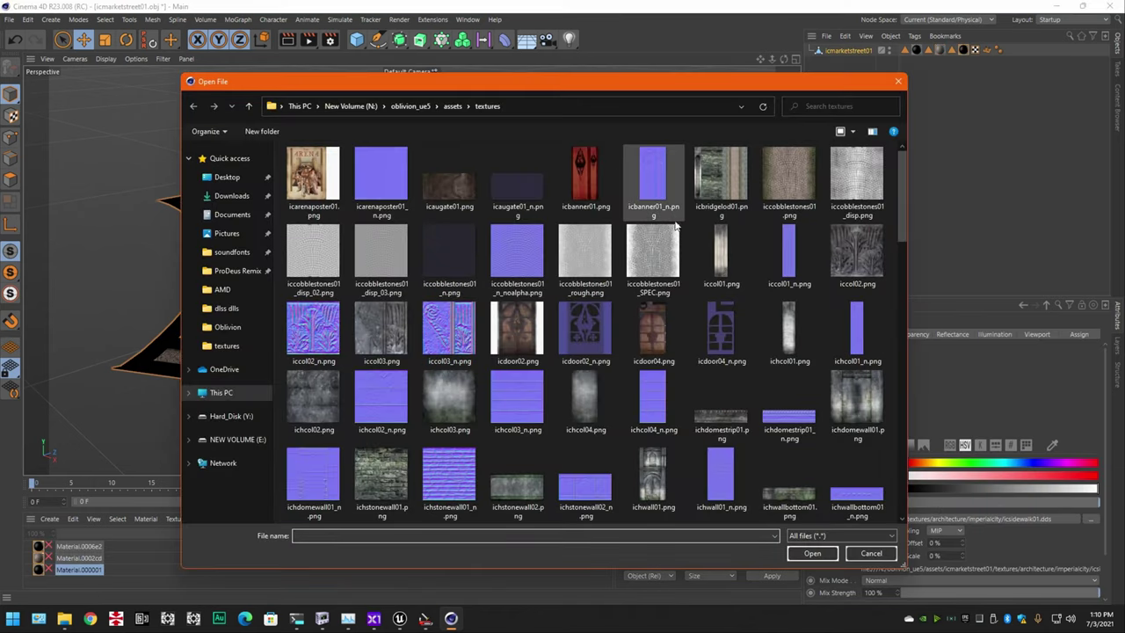
key(Escape)
Step: Load icsidewalk02.png as the color texture of Material.0006e2 and deselect the street object
click(917, 50)
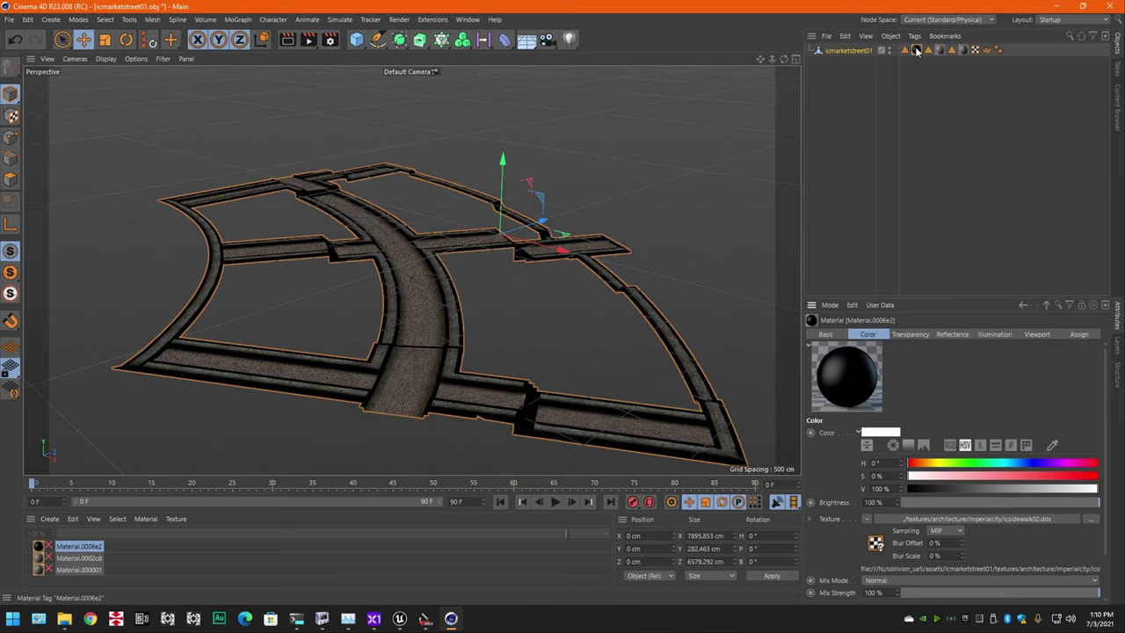
click(866, 518)
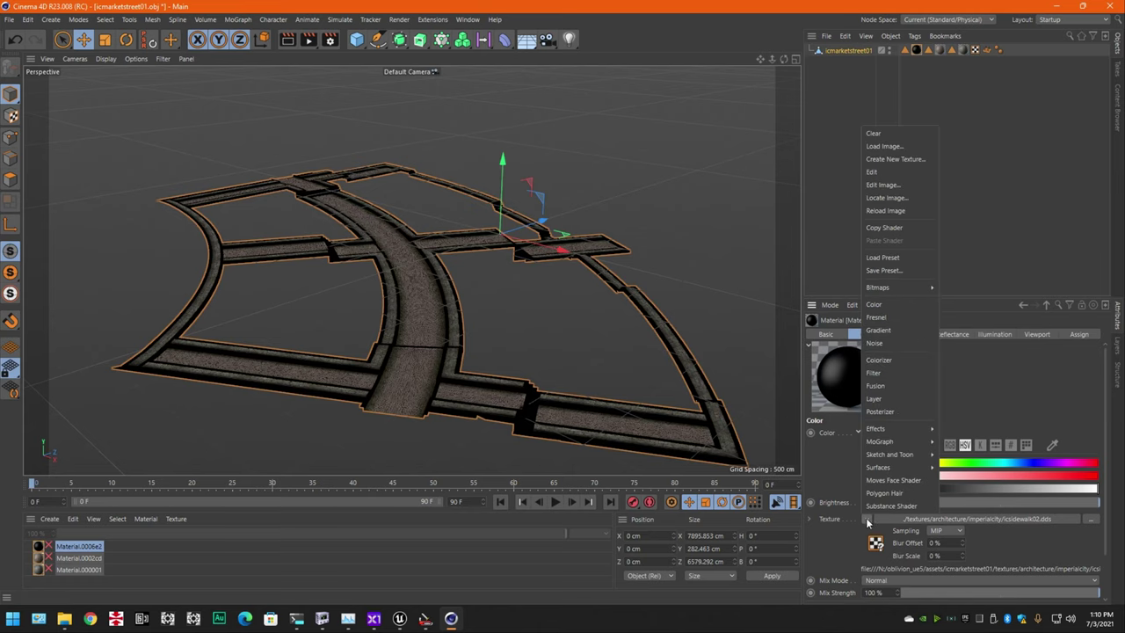
click(884, 147)
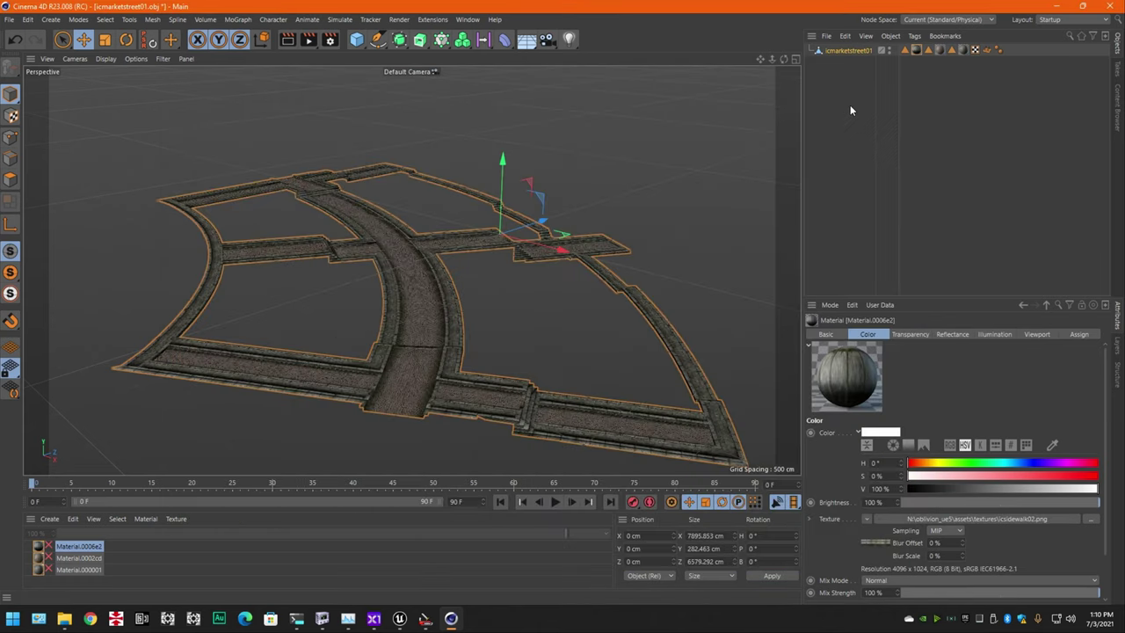
click(850, 105)
drag(760, 59, 264, 413)
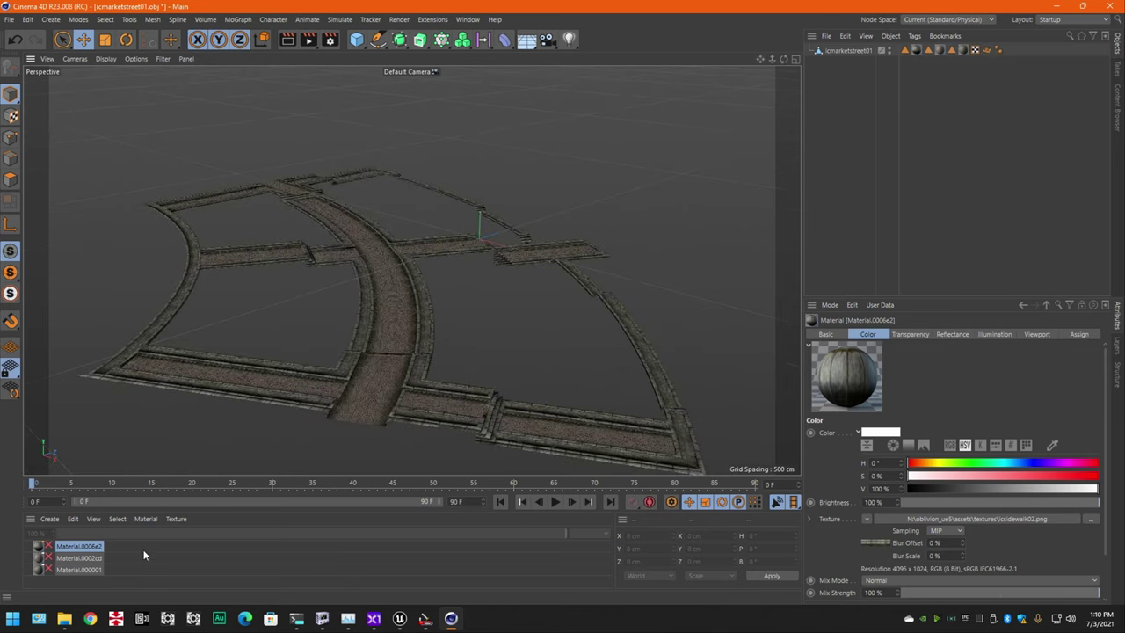
click(76, 559)
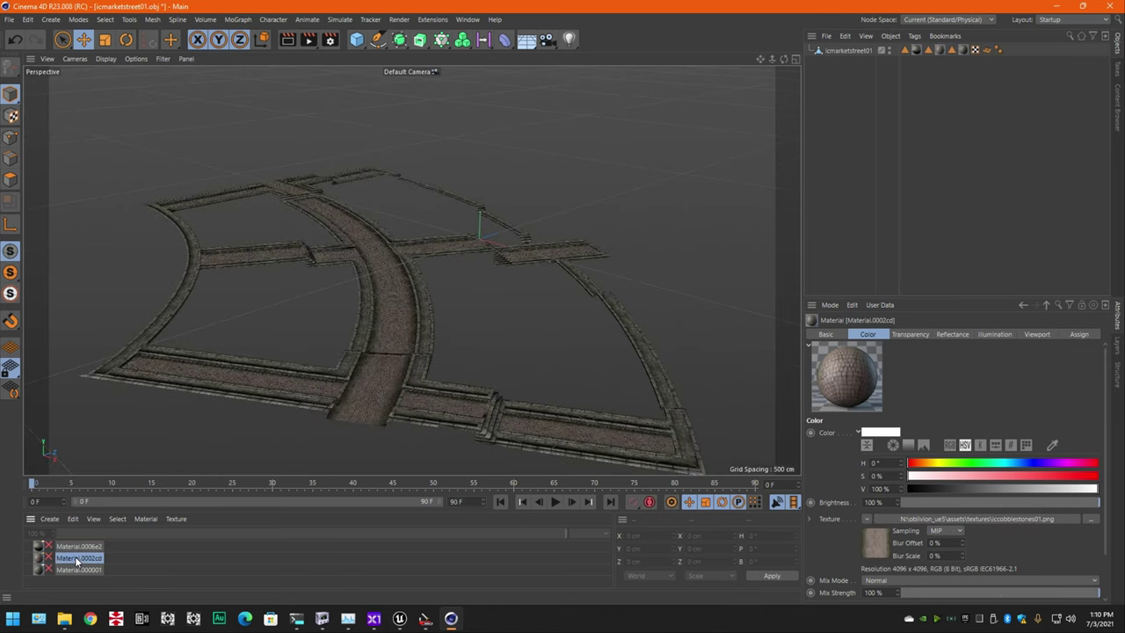
key(ctrl+n)
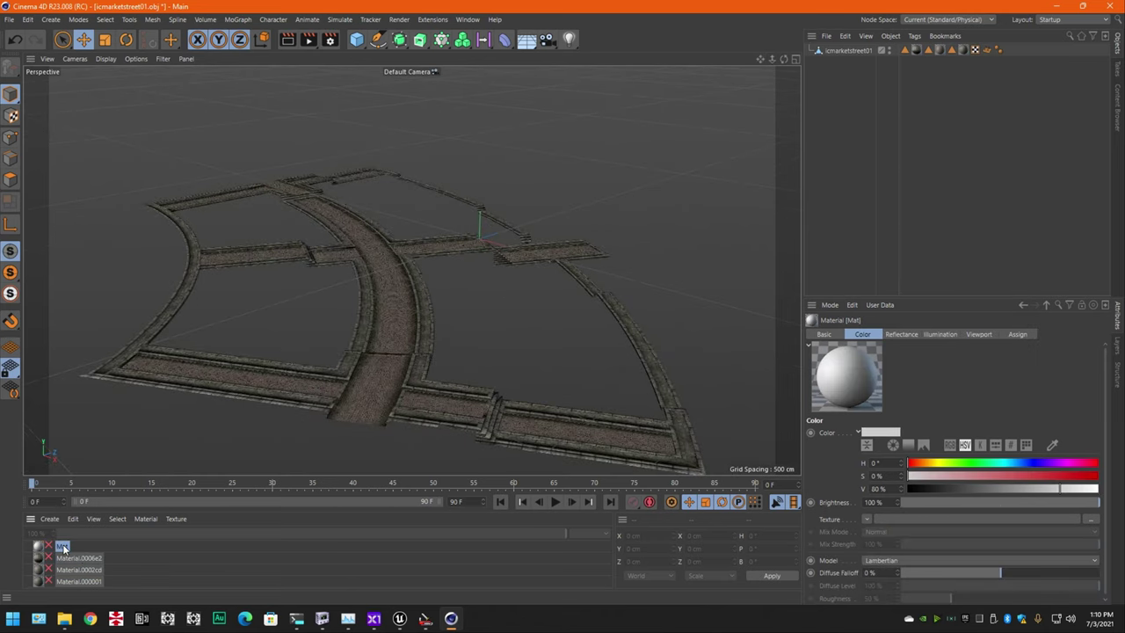
right_click(60, 547)
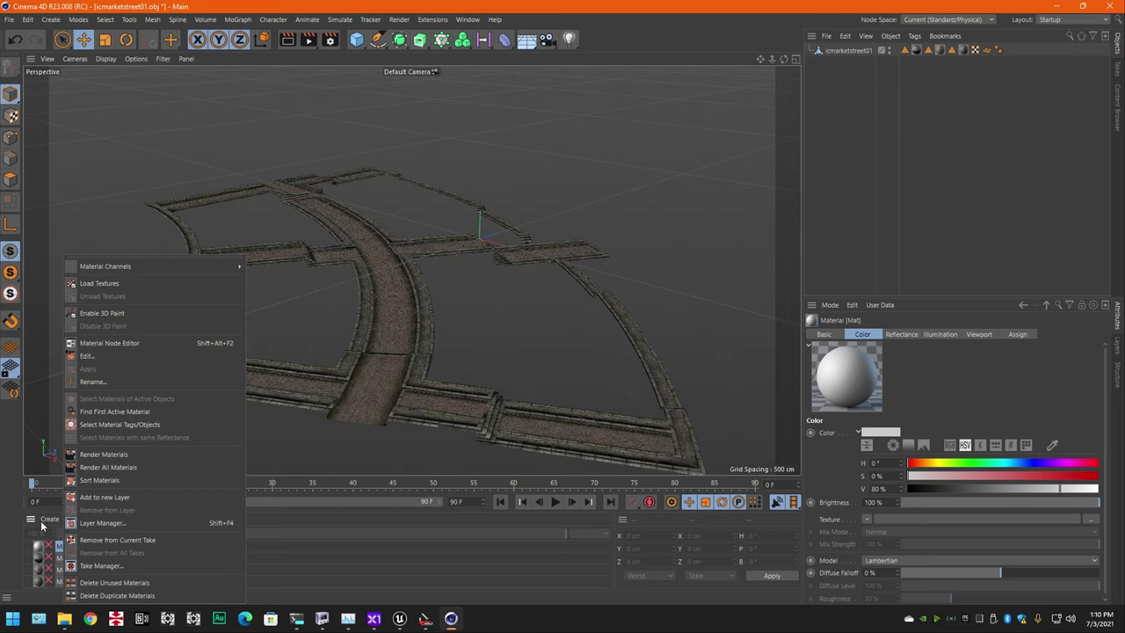
click(22, 20)
click(23, 20)
click(71, 119)
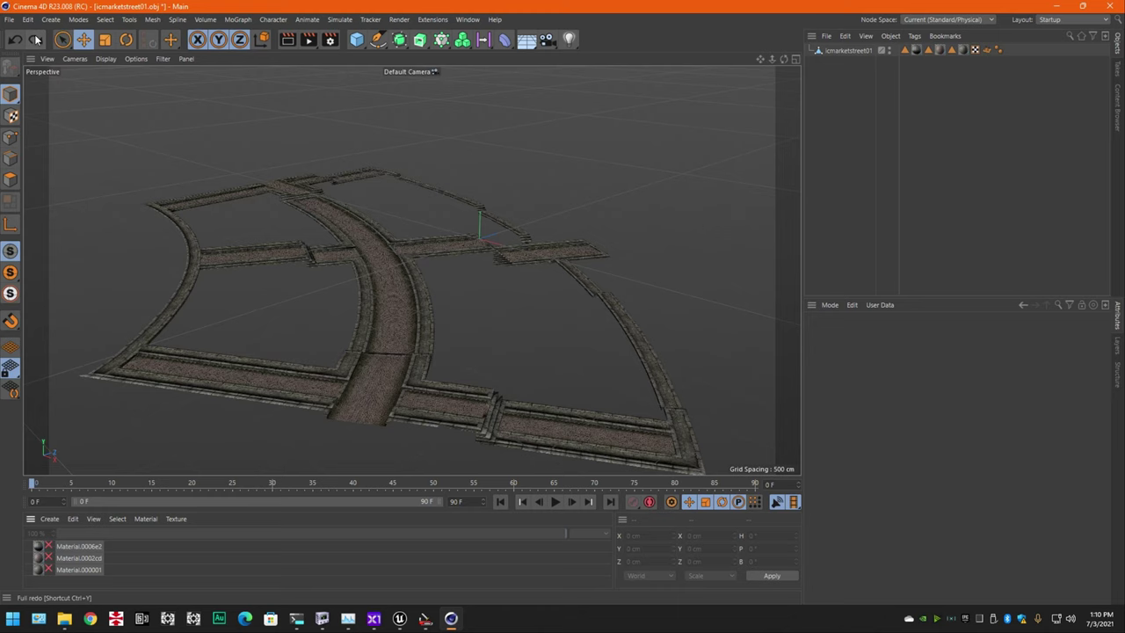
Step: Rename the three street materials after their textures: icsidewalk02, iccobblestones01 and icsidewalk01
click(86, 559)
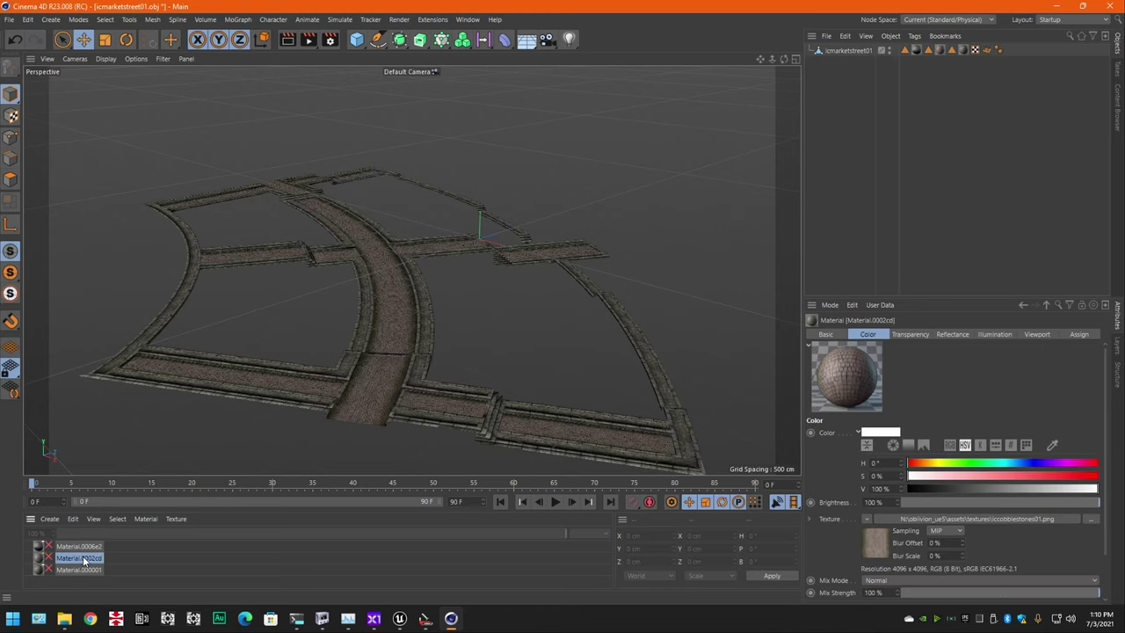
double_click(85, 559)
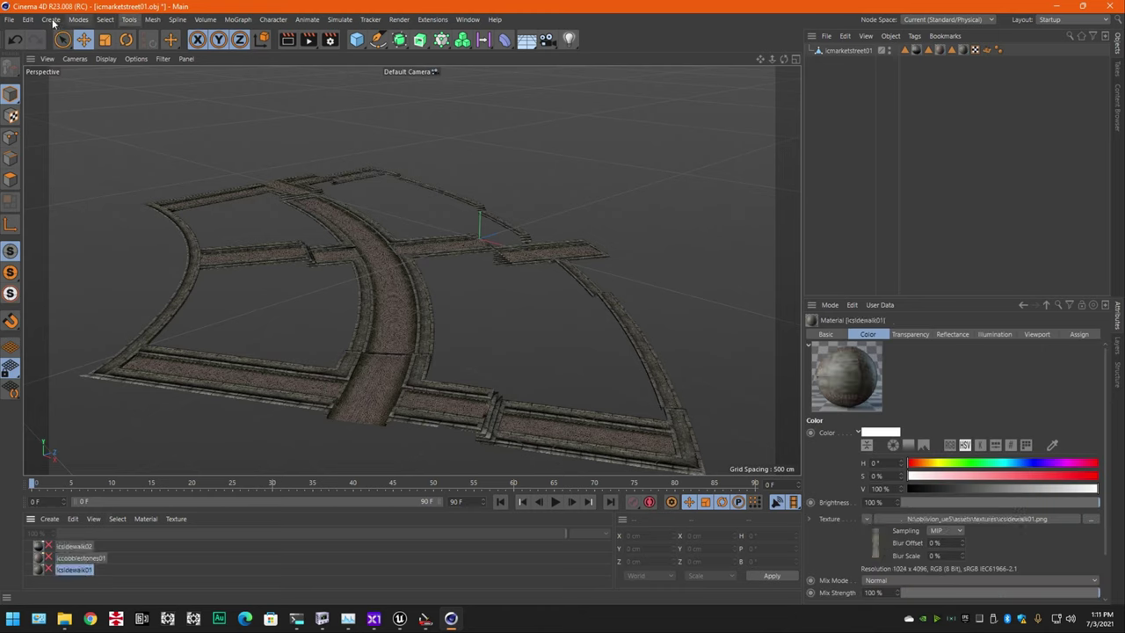
Step: Save the project as icmarketdistrict in the oblivion_ue5\assets folder
click(9, 20)
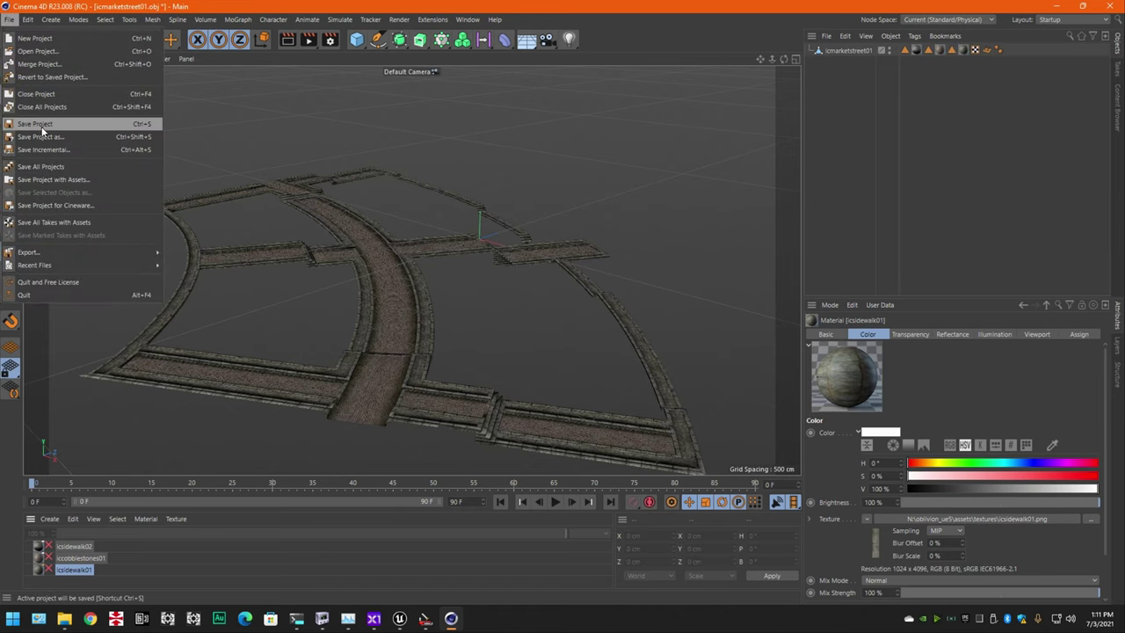
click(40, 124)
click(452, 106)
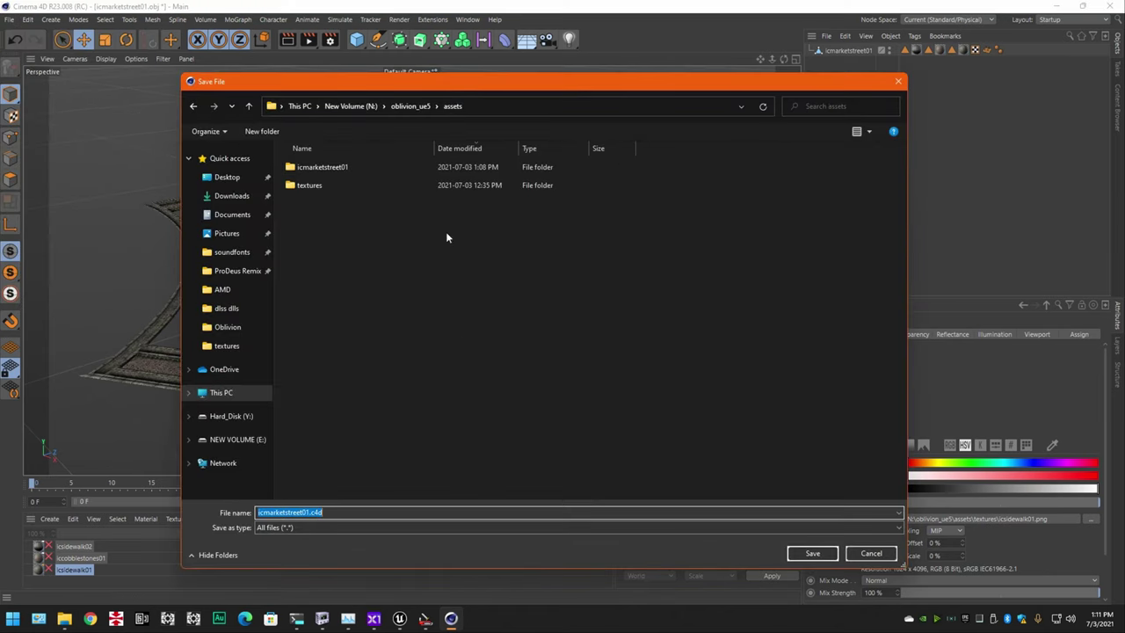
text(mar)
text(icmark)
text(et)
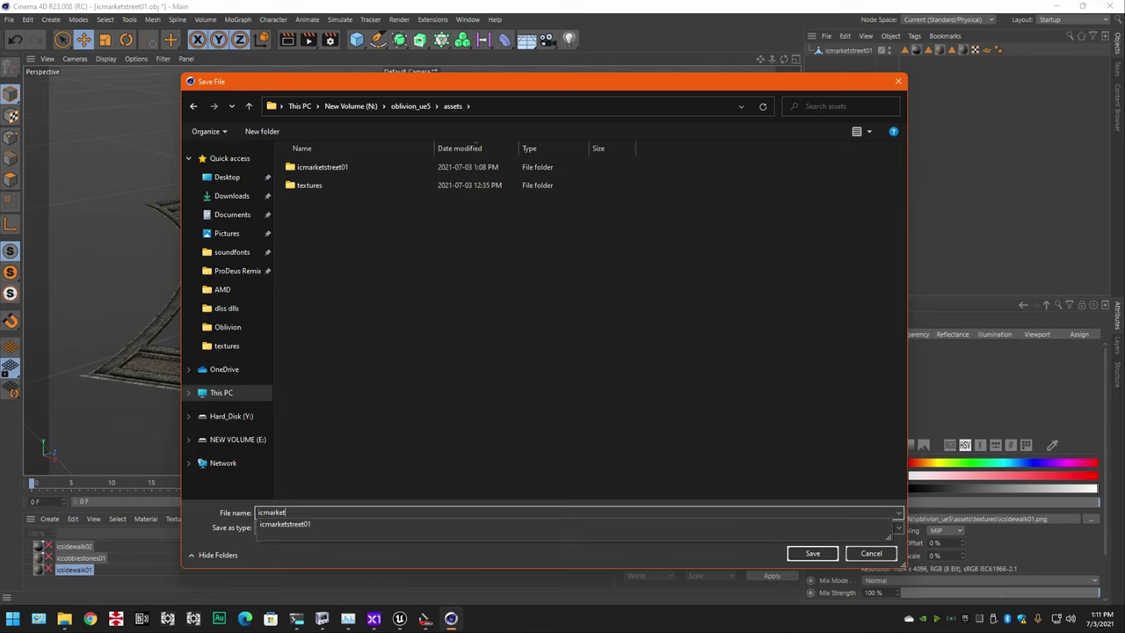
text(district)
key(Return)
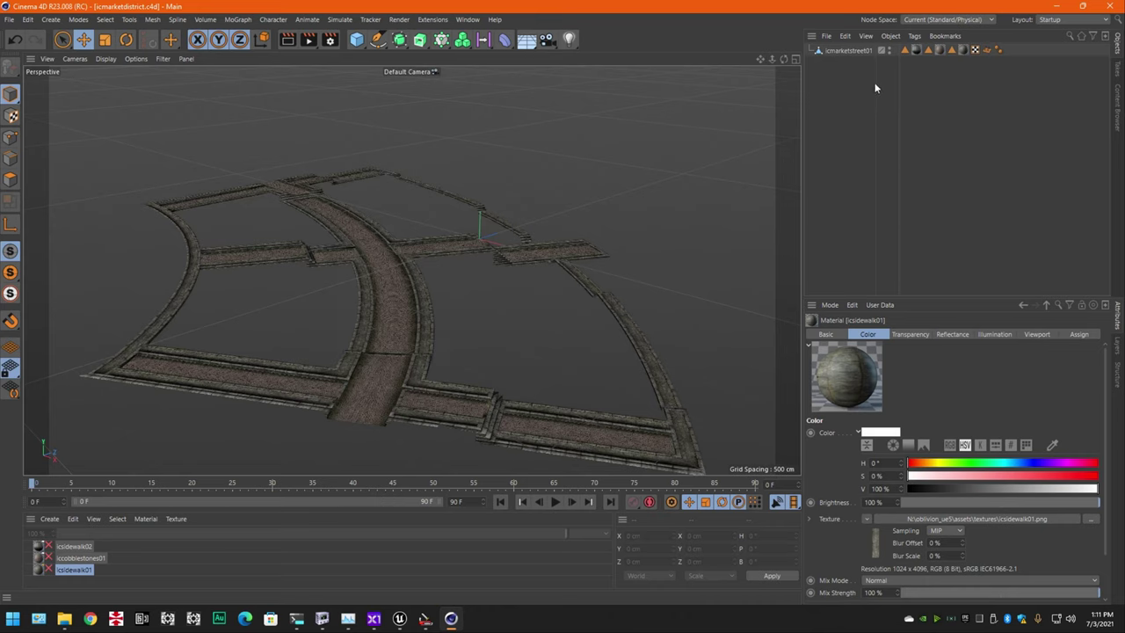
Step: Set the icmarketstreet01 object's X position to 32960 cm, copied from the ICMarketStreet01 reference in TES Construction Set
click(835, 51)
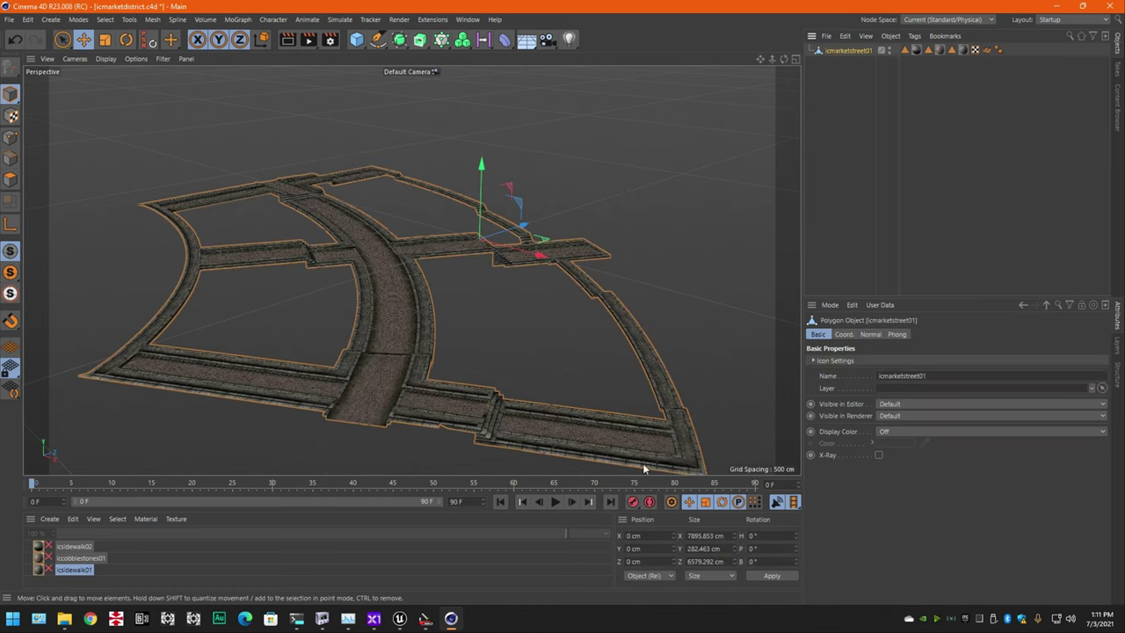
click(426, 618)
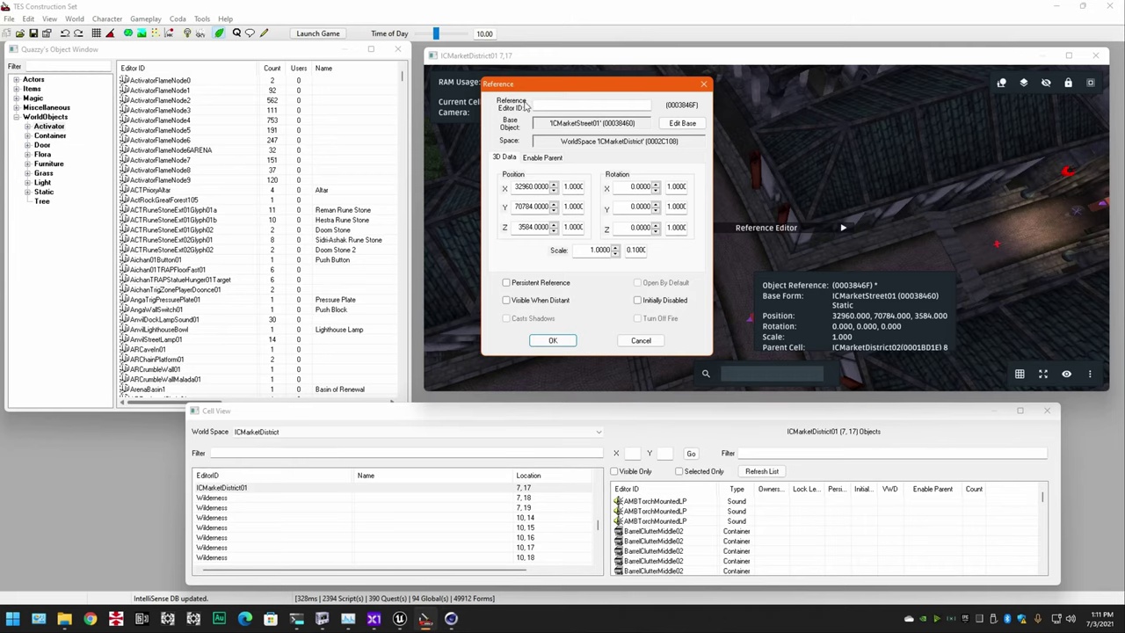
drag(520, 84, 580, 134)
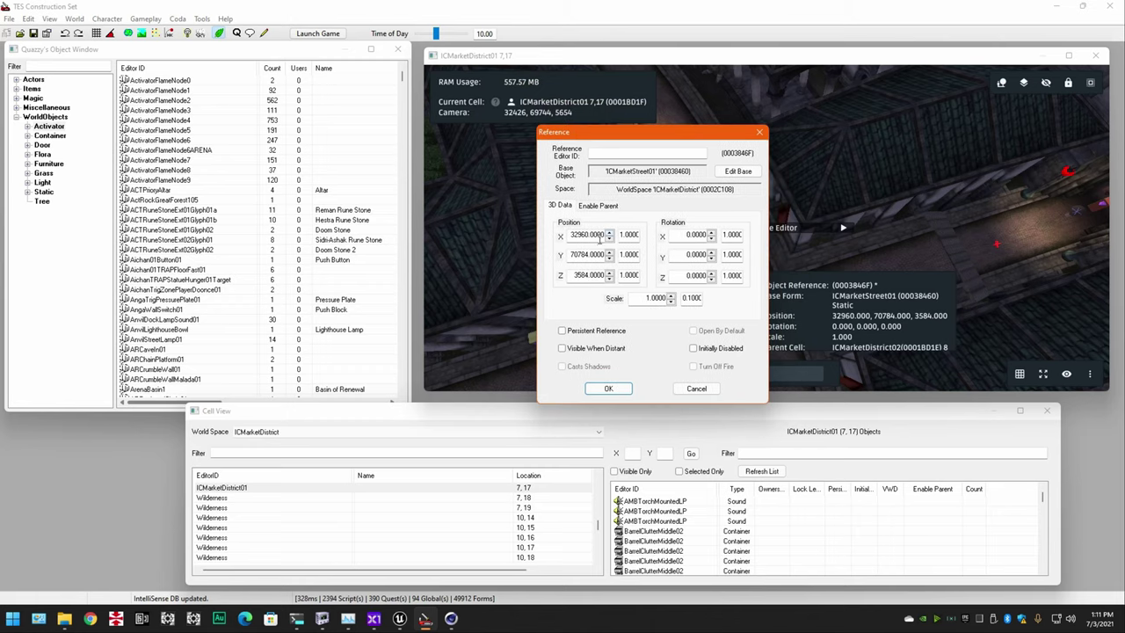
double_click(600, 235)
drag(602, 132, 1124, 132)
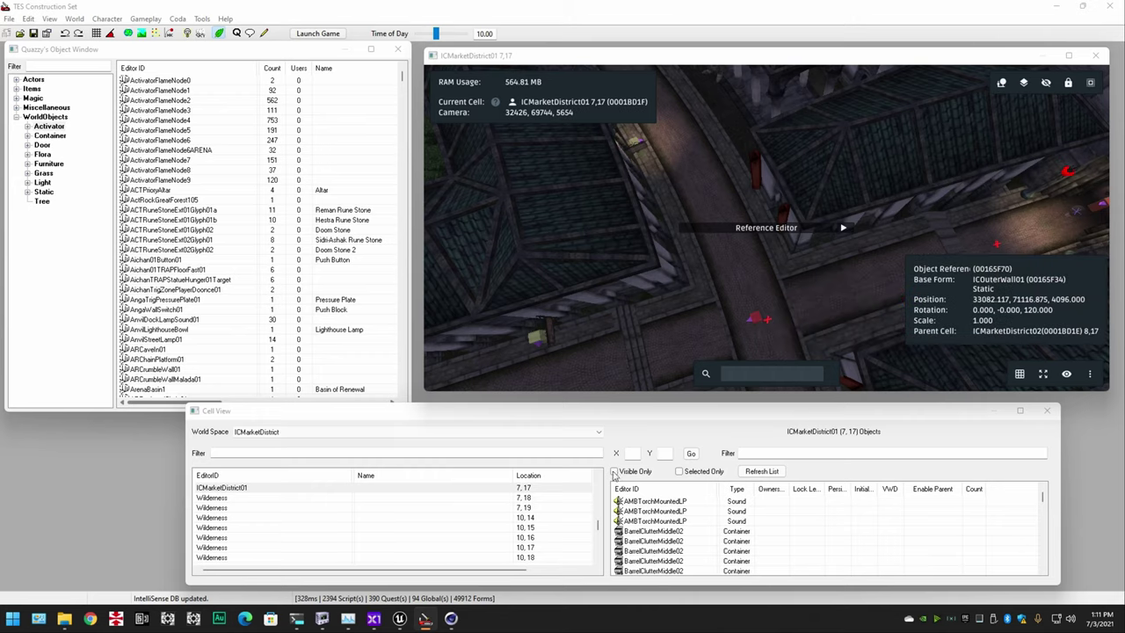
click(452, 620)
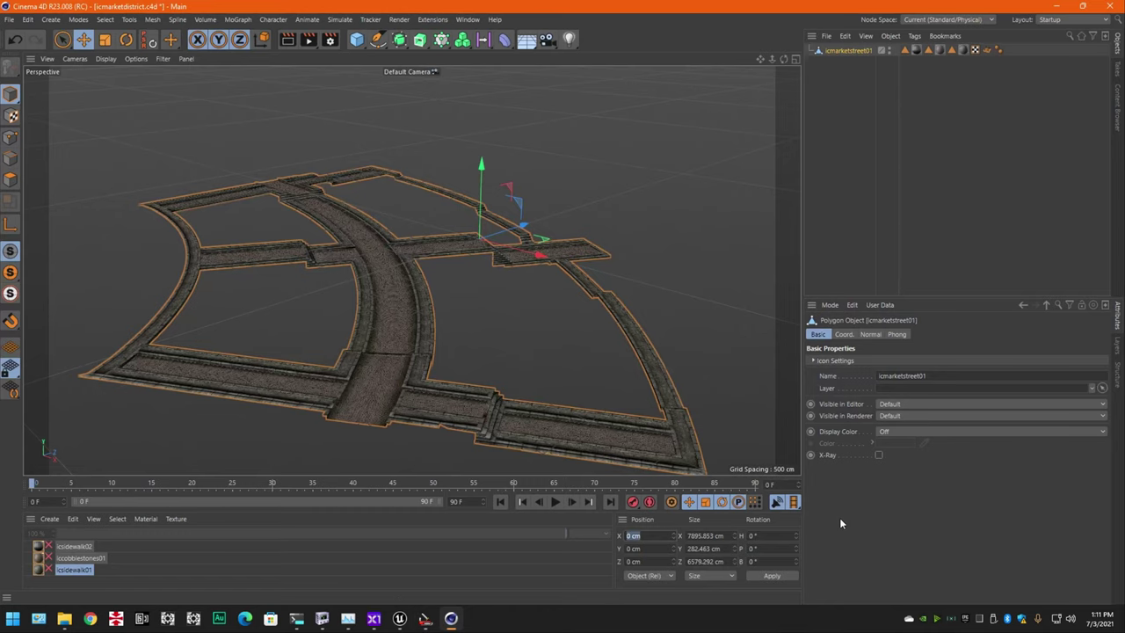
text(32960)
key(Return)
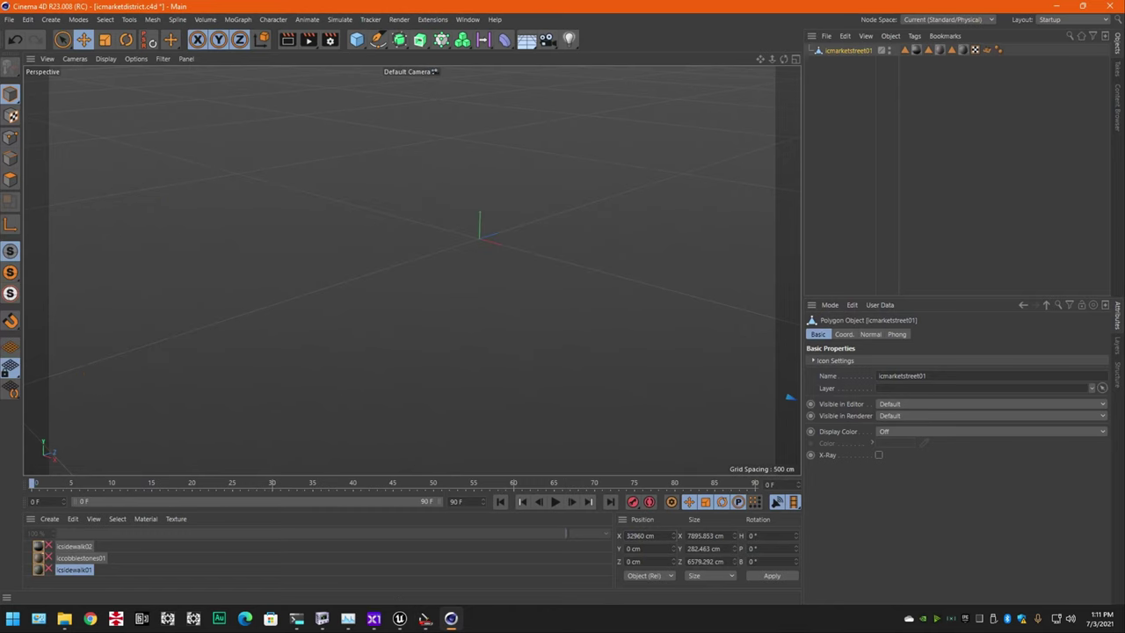
Step: Set icmarketstreet01's Z position to 70784 cm and Y position to 3584 cm, using the Y and Z values of its Construction Set reference
key(alt+Tab)
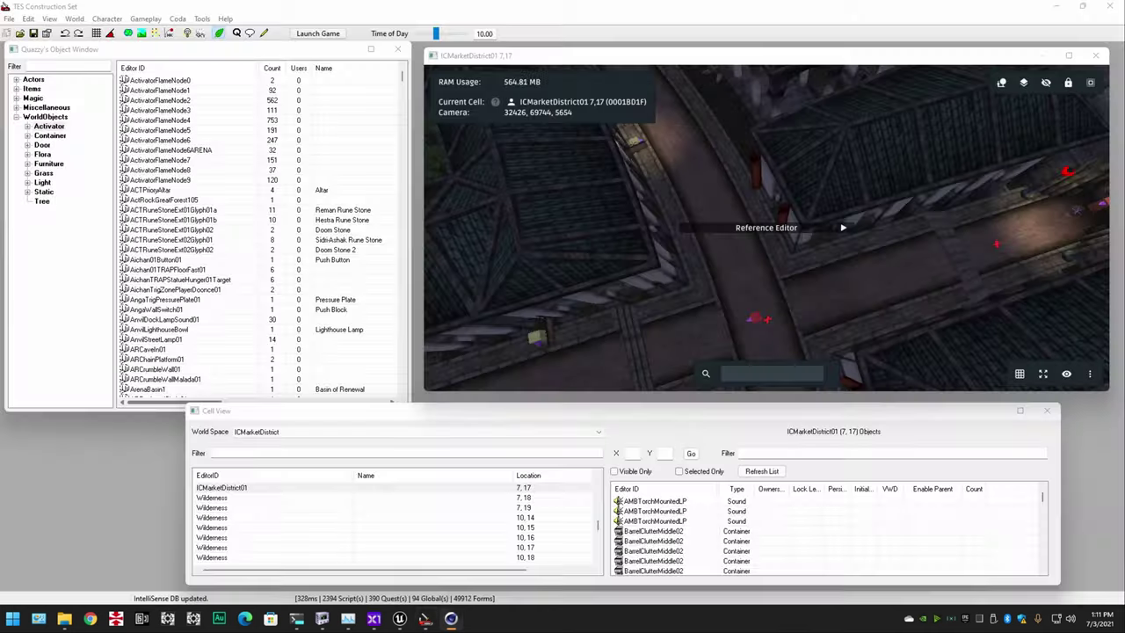
click(451, 618)
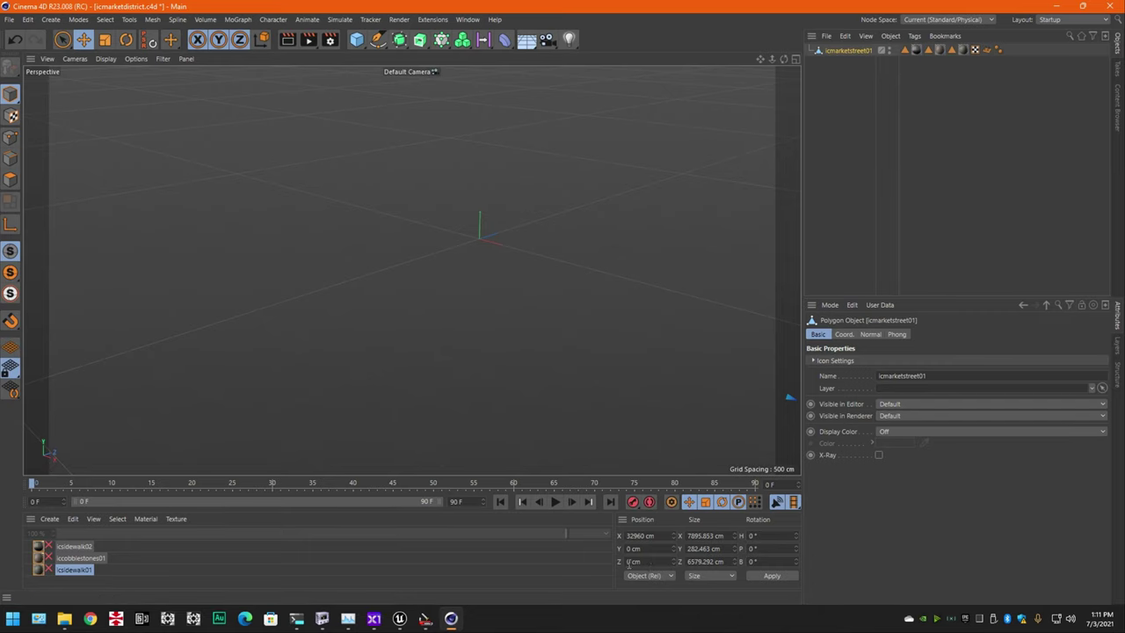
drag(665, 562, 626, 561)
text(70784.0000)
key(Return)
click(425, 617)
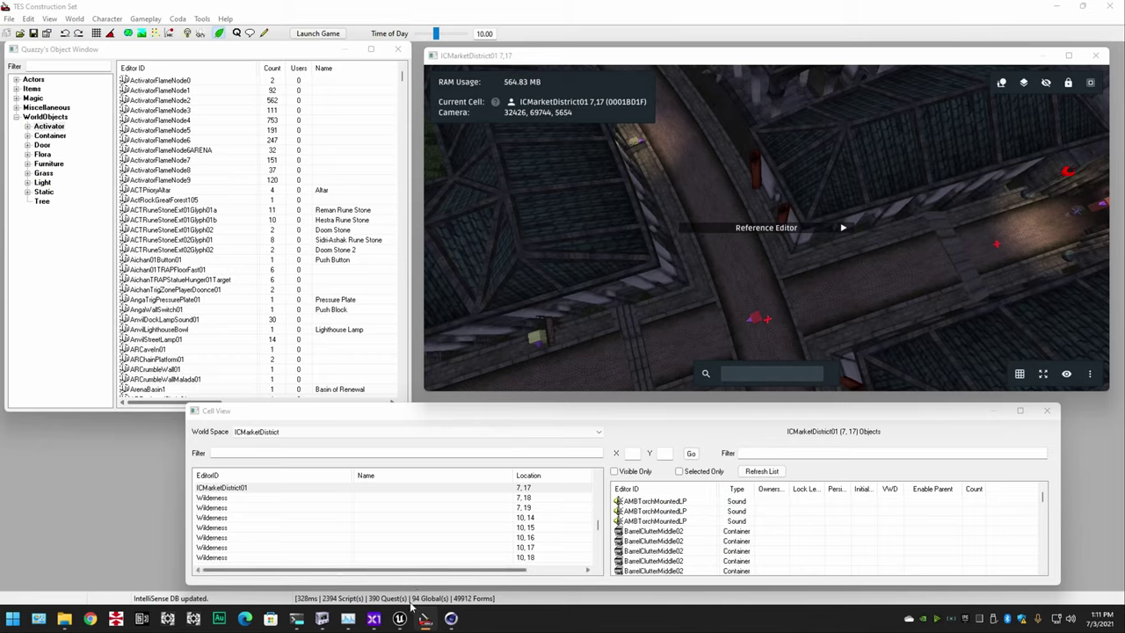
click(451, 618)
text(3584)
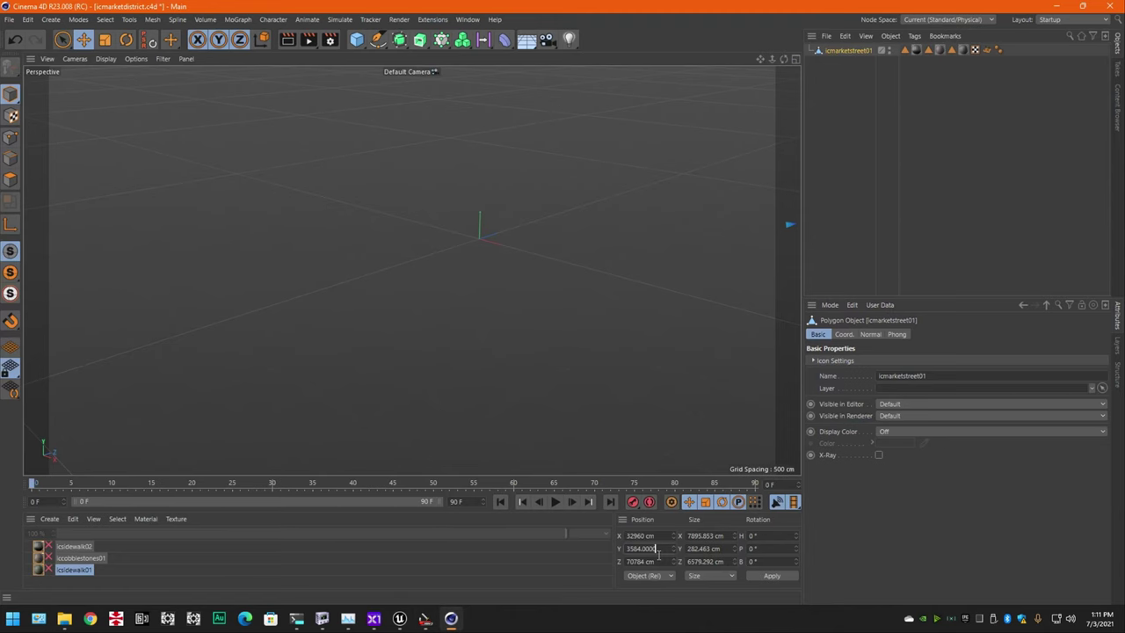
key(Return)
Step: Check the placement of the moved street and save the icmarketdistrict project
drag(772, 59, 683, 58)
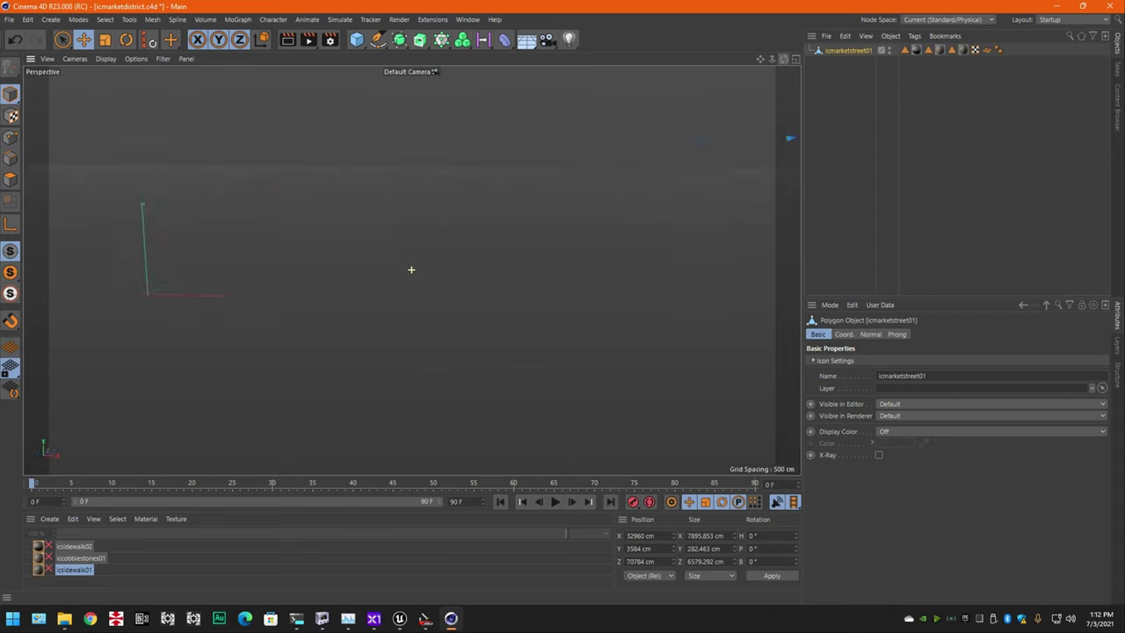
drag(758, 58, 772, 94)
right_drag(761, 59, 791, 58)
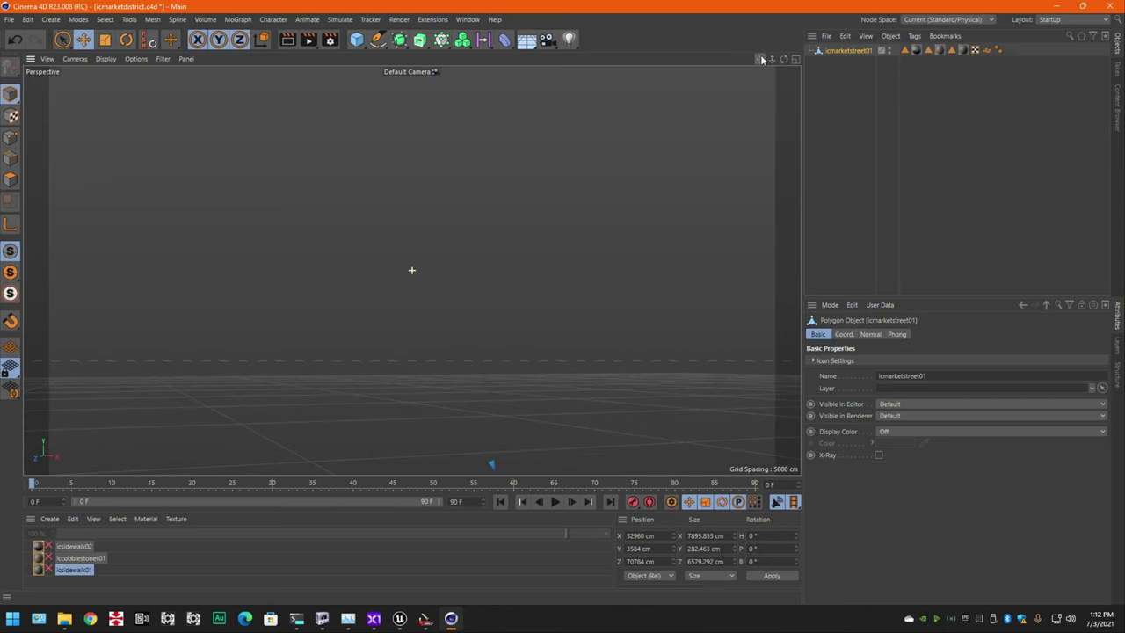
mouse_move(783, 59)
mouse_down()
mouse_move(800, 140)
mouse_move(835, 59)
mouse_move(791, 44)
mouse_up()
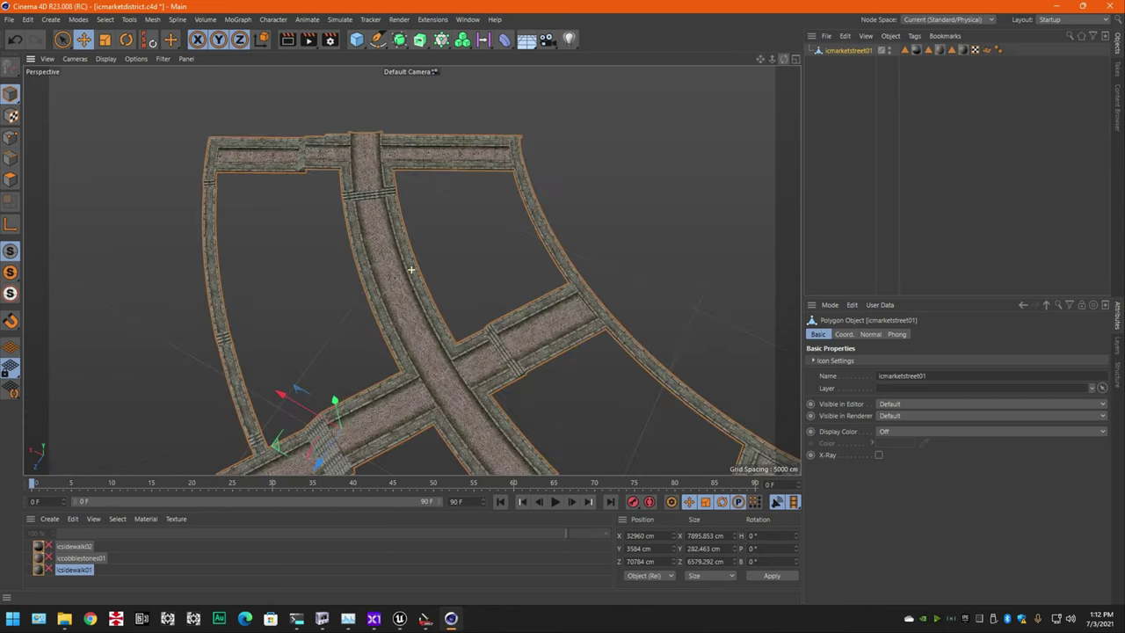
right_drag(760, 59, 794, 71)
mouse_move(783, 59)
mouse_down()
mouse_move(783, 36)
mouse_move(773, 55)
mouse_up()
click(9, 19)
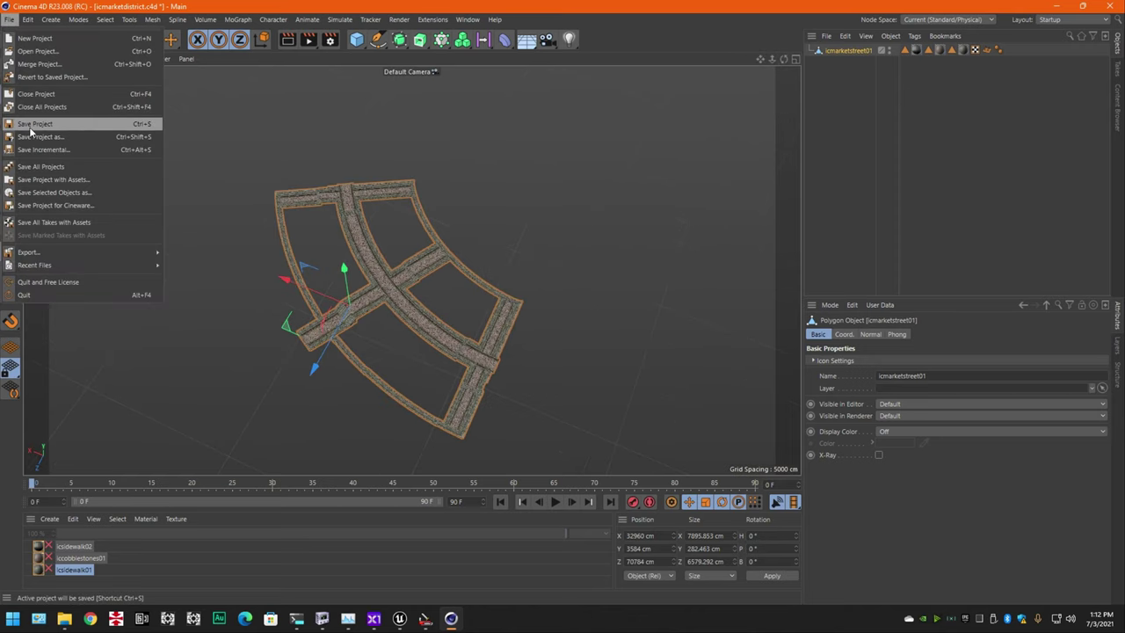
click(32, 124)
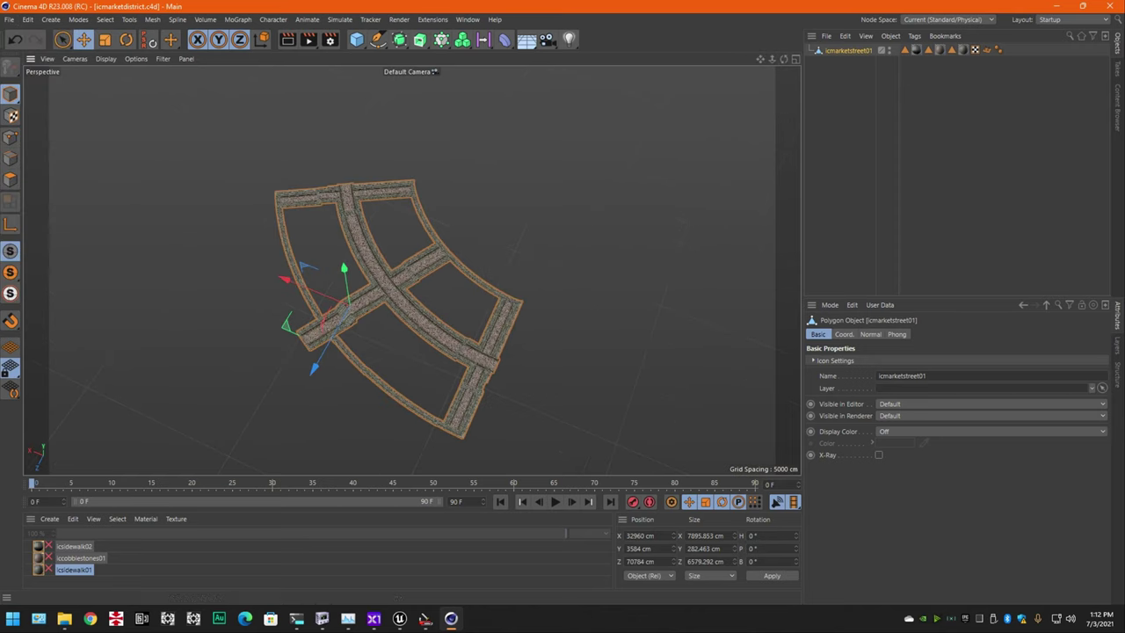
Step: Switch to TES Construction Set and open the reference data of the ICOuterWall01 wall beside the street
click(425, 618)
click(879, 64)
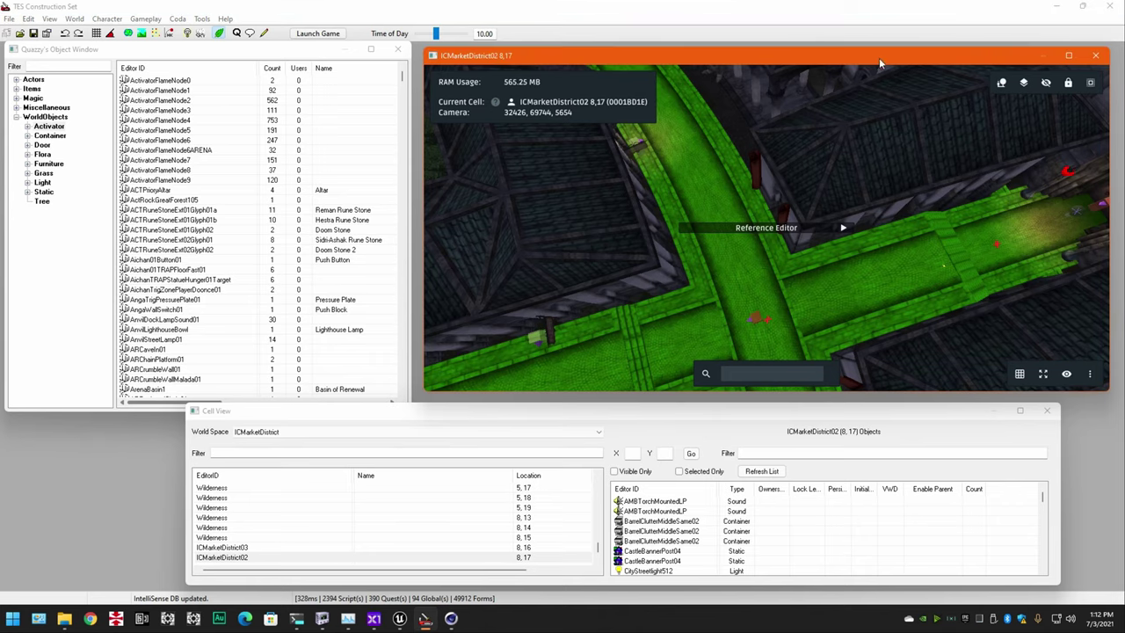
shift+middle_drag(711, 170, 746, 169)
shift+middle_drag(753, 211, 849, 182)
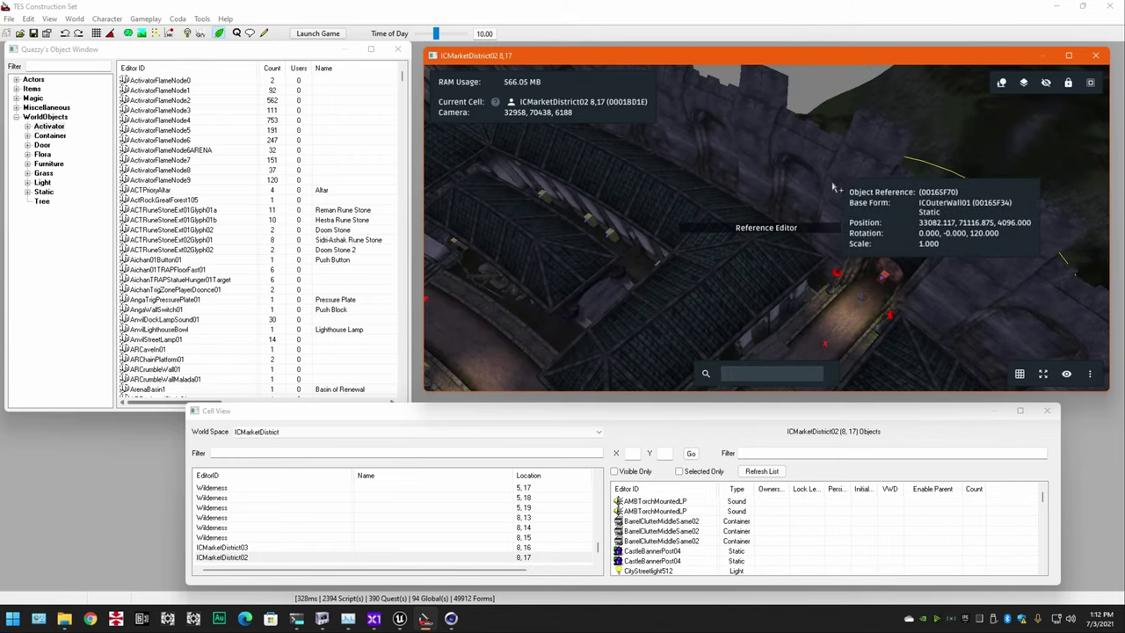
double_click(851, 182)
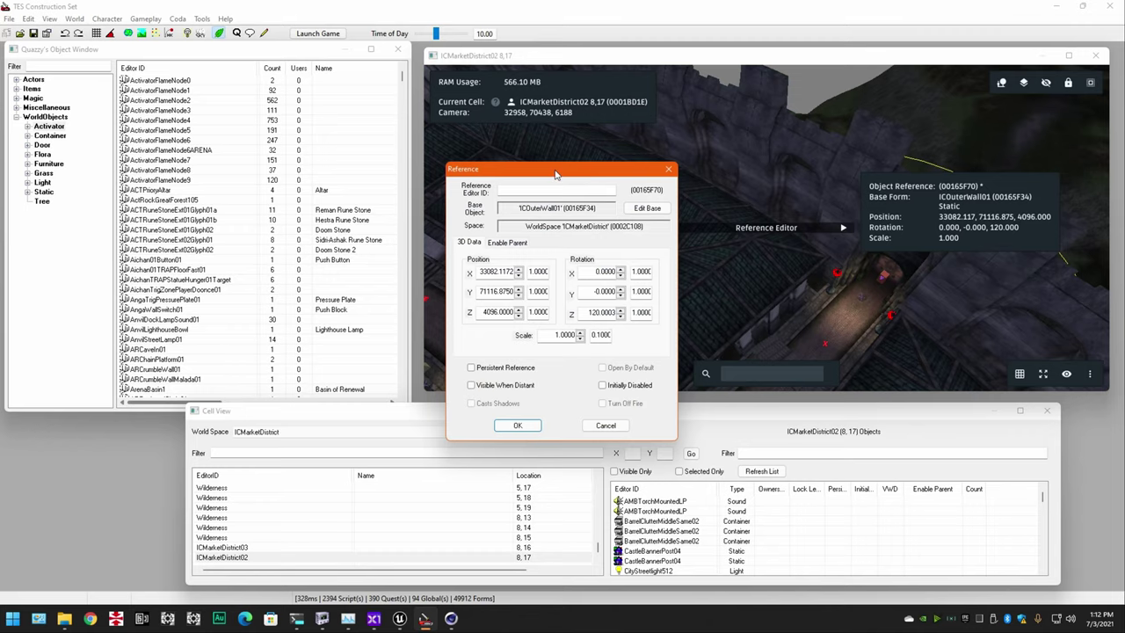
drag(509, 171, 826, 158)
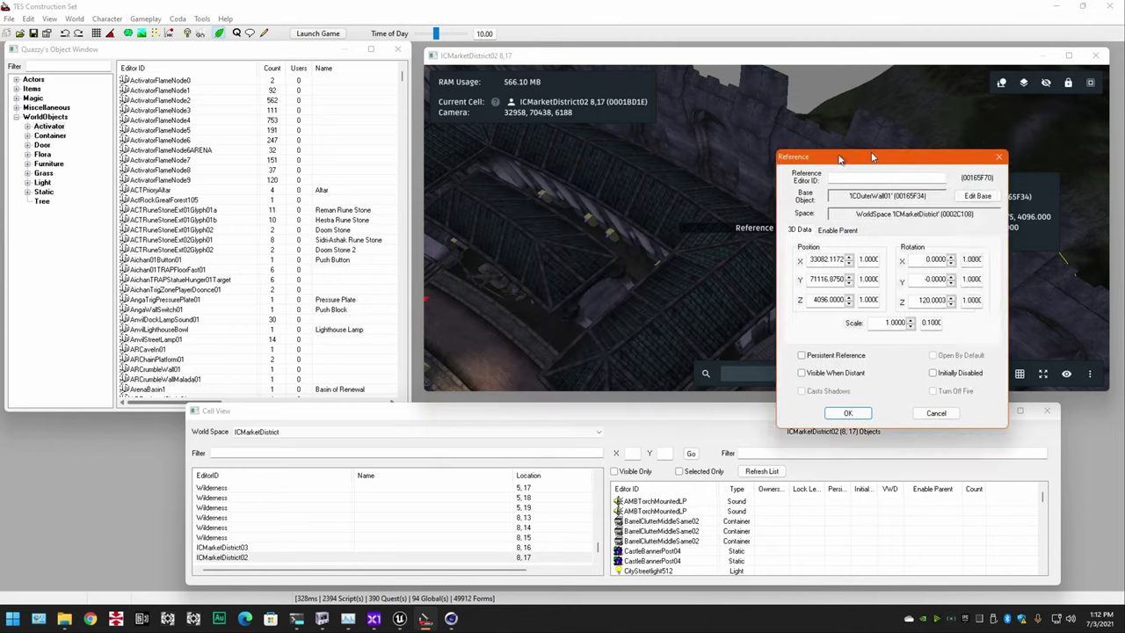
Step: Switch to NifSkope, filter the Oblivion meshes archive for "icout" and load icouterwall01.nif
click(322, 619)
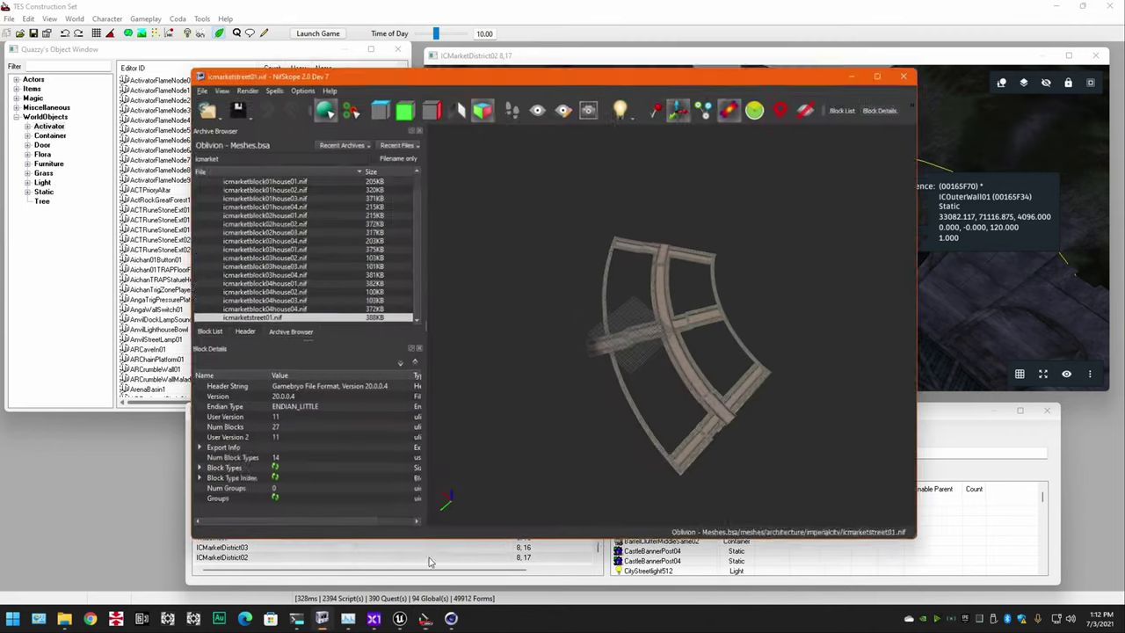
drag(238, 147, 136, 156)
text(icout)
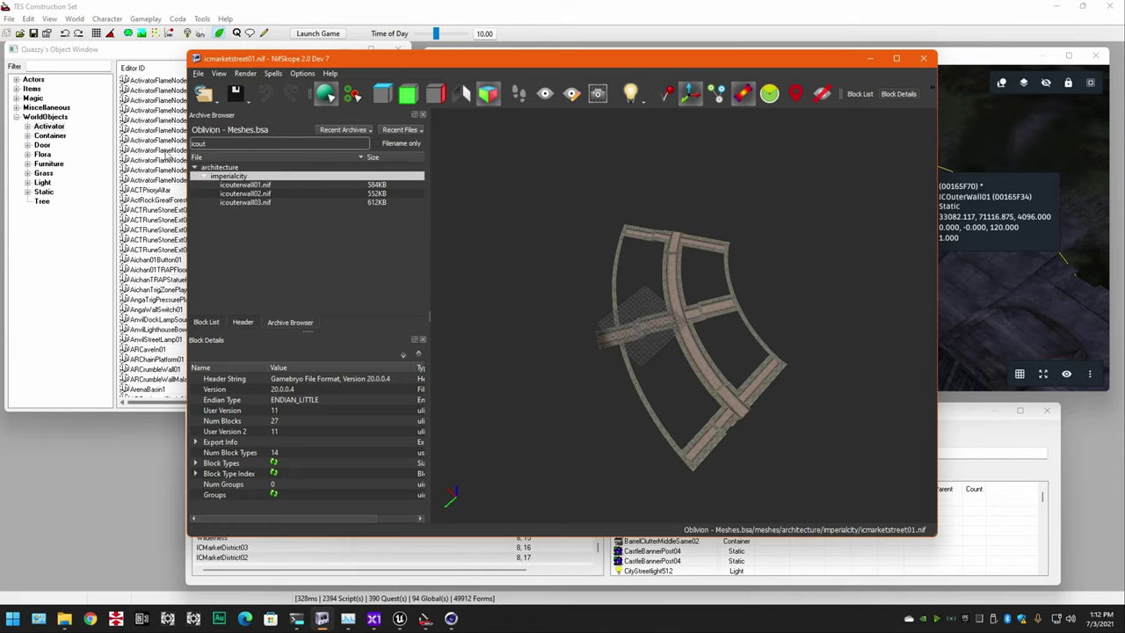
double_click(236, 188)
Step: Export the entire icouterwall01 scene as an OBJ file
click(199, 73)
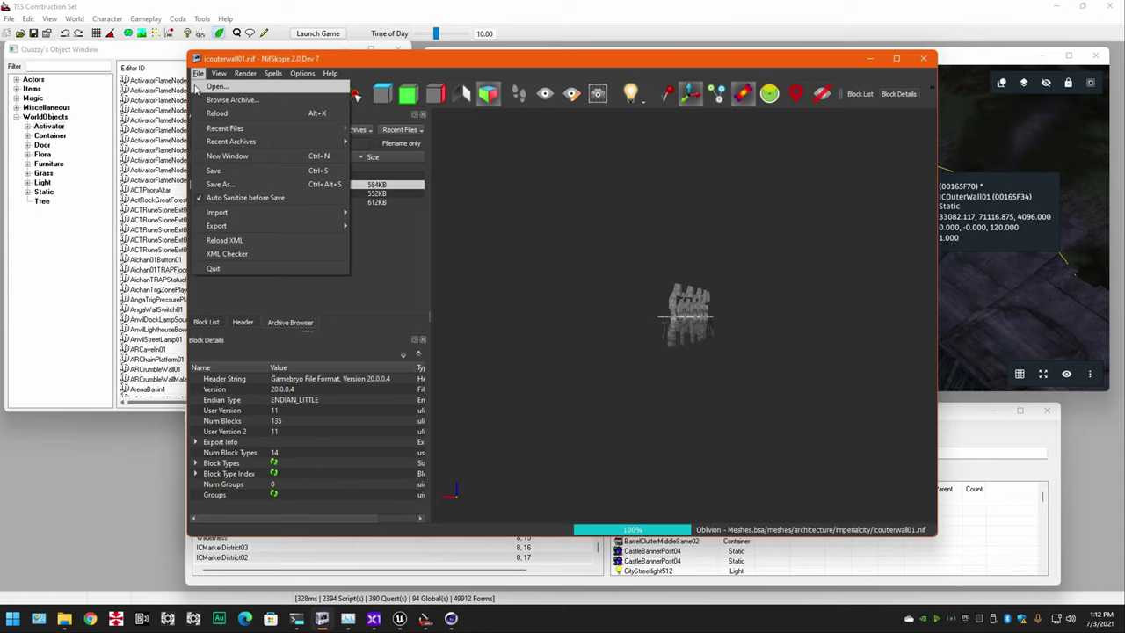
mouse_move(273, 227)
click(383, 226)
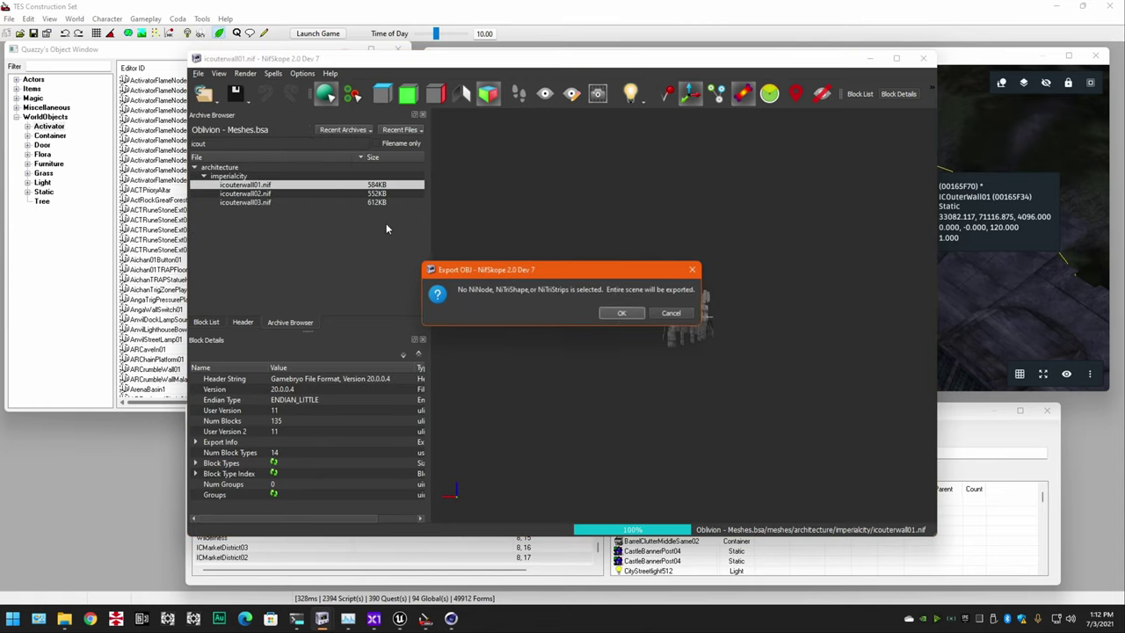
click(623, 314)
key(Return)
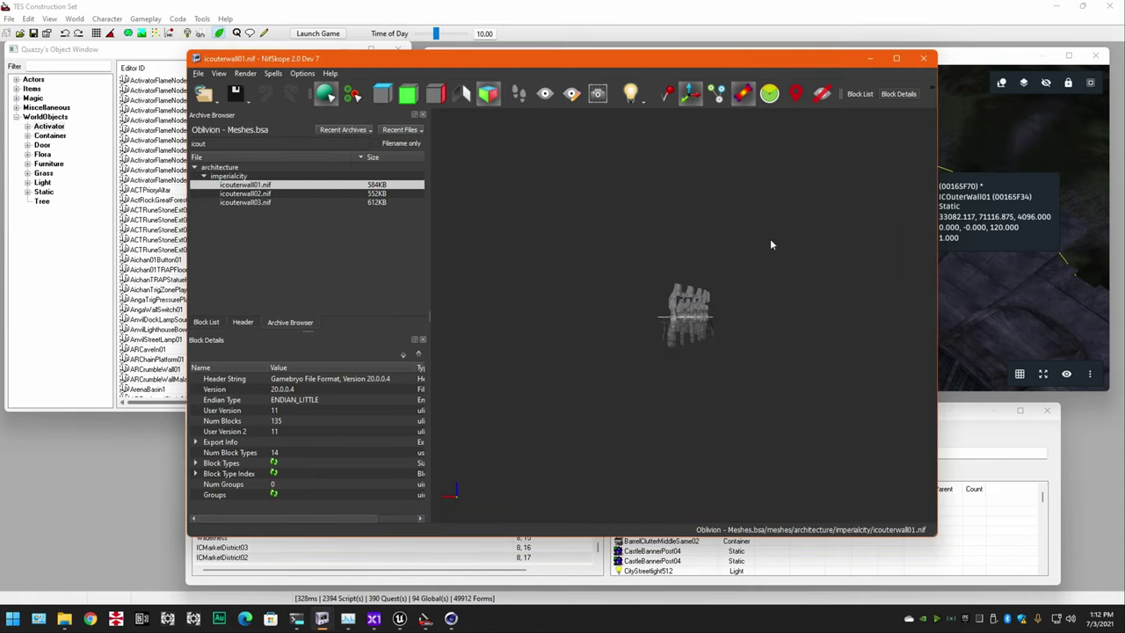
Step: Look up the icouterwall01 folder in assets and merge the icouterwall01 mesh into the Cinema 4D project
click(451, 618)
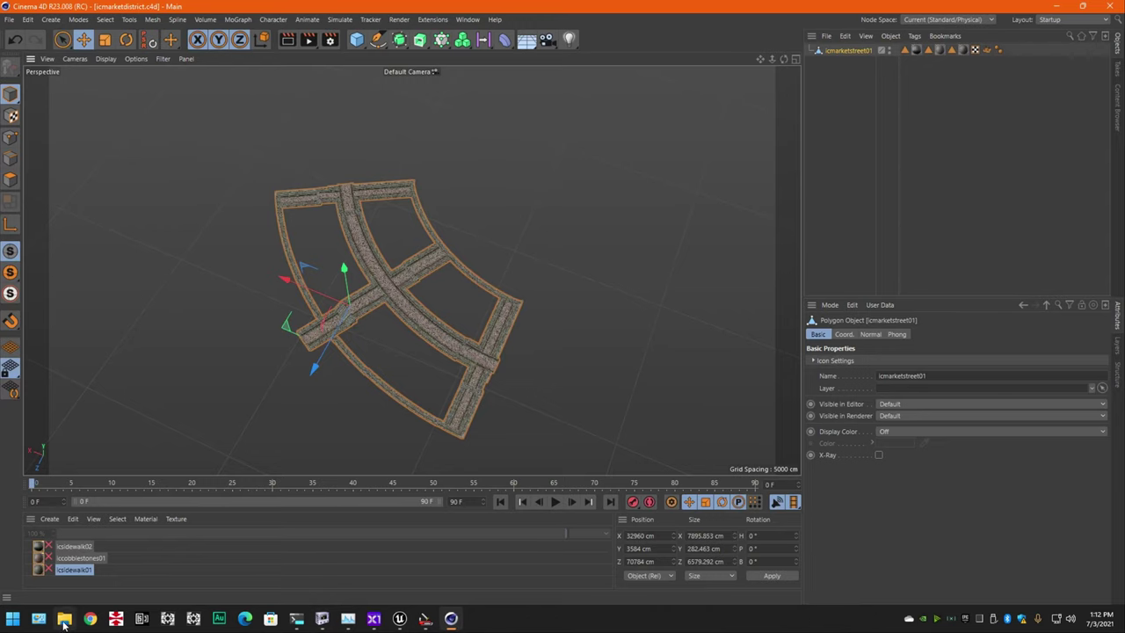
click(64, 618)
click(337, 126)
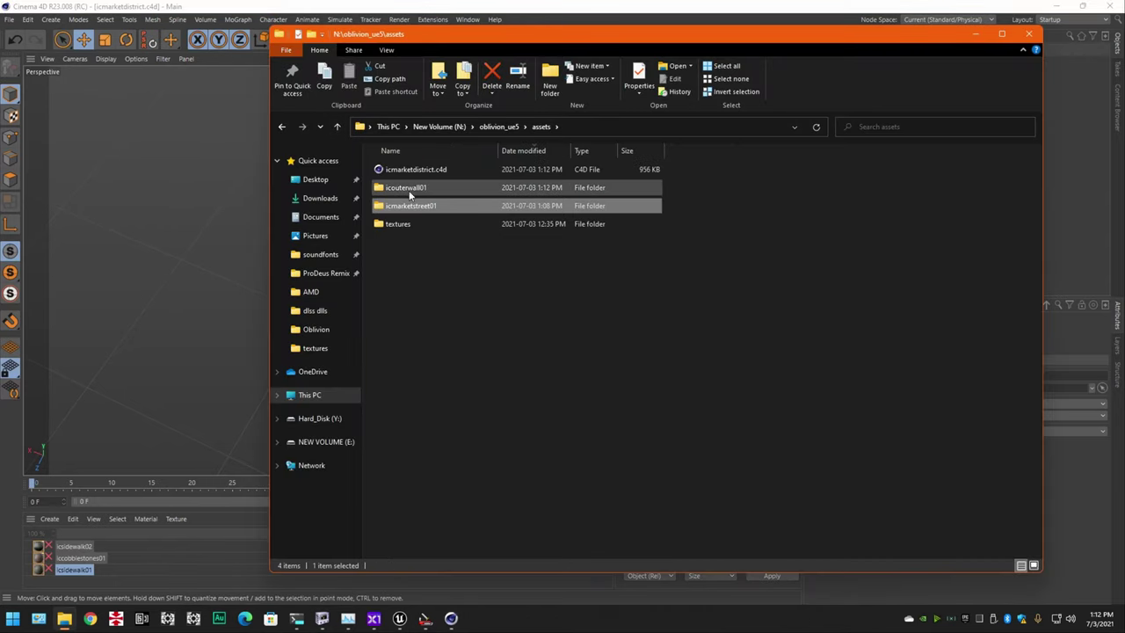
double_click(410, 189)
click(831, 5)
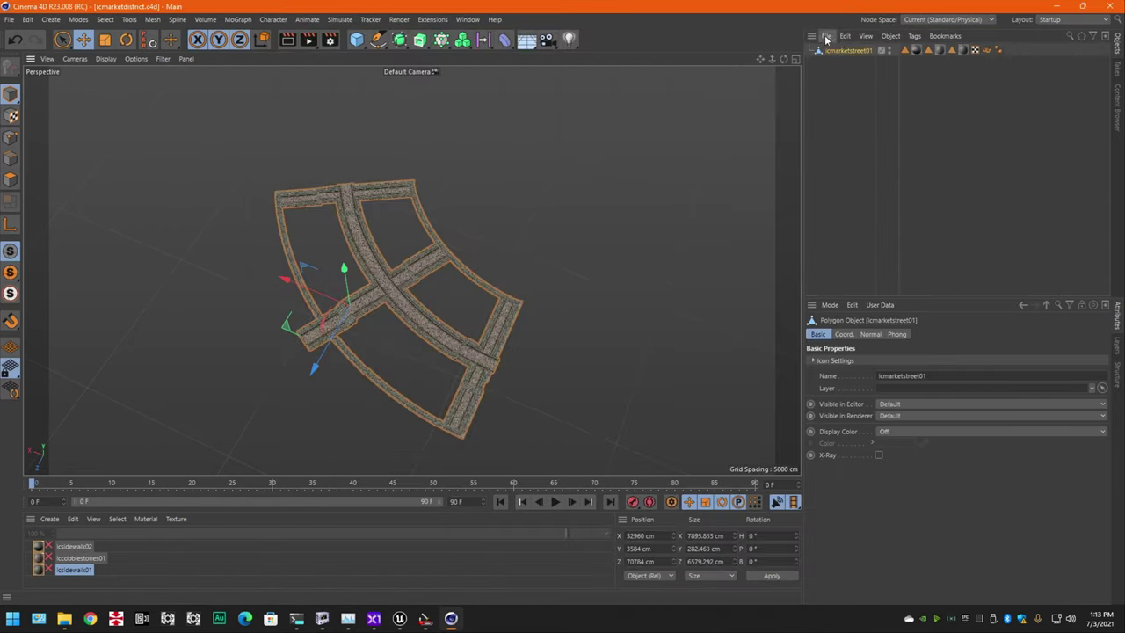
click(827, 36)
click(842, 54)
double_click(334, 185)
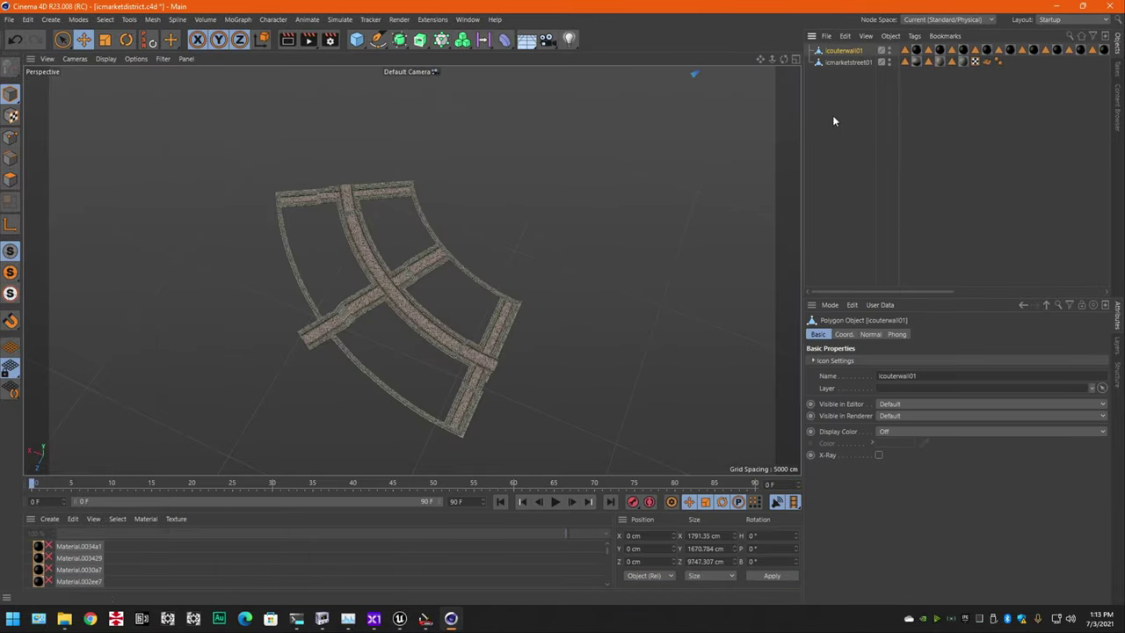
Step: Position the icouterwall01 mesh at X 33082.117, Y 4096 and Z 71116.875 cm, using the reference coordinates from the TES Construction Set
click(426, 618)
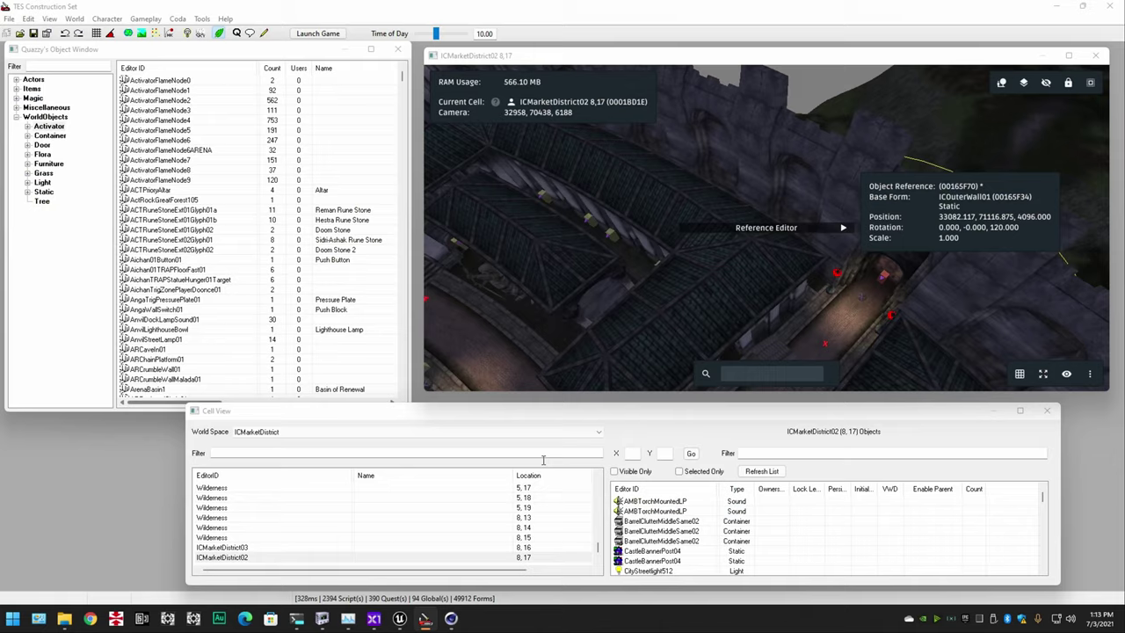
click(451, 617)
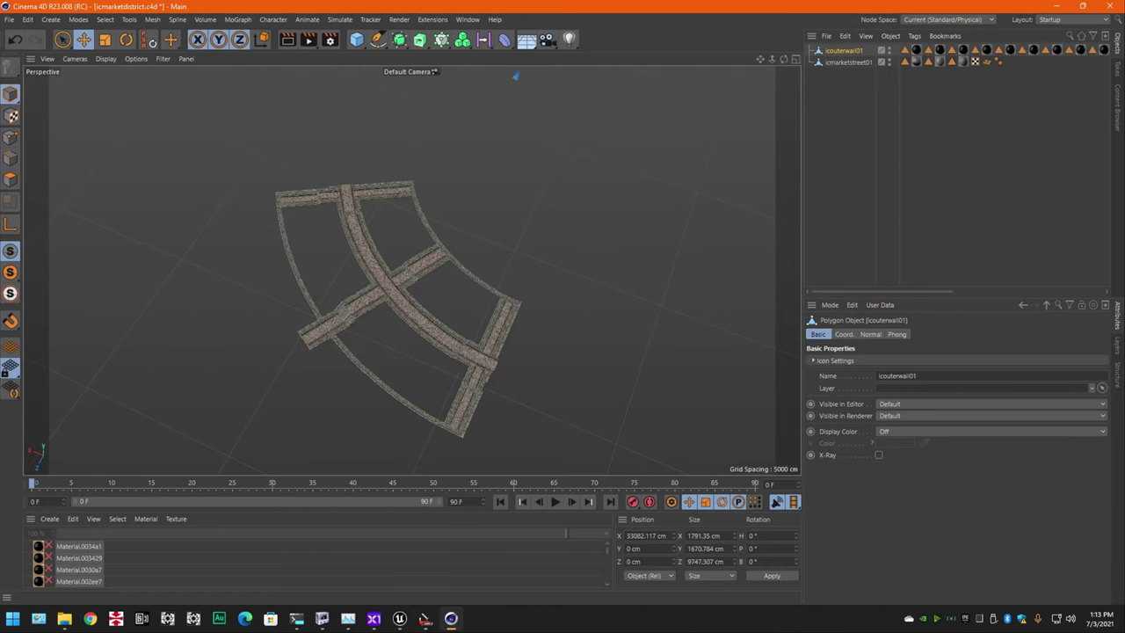
click(425, 618)
click(451, 618)
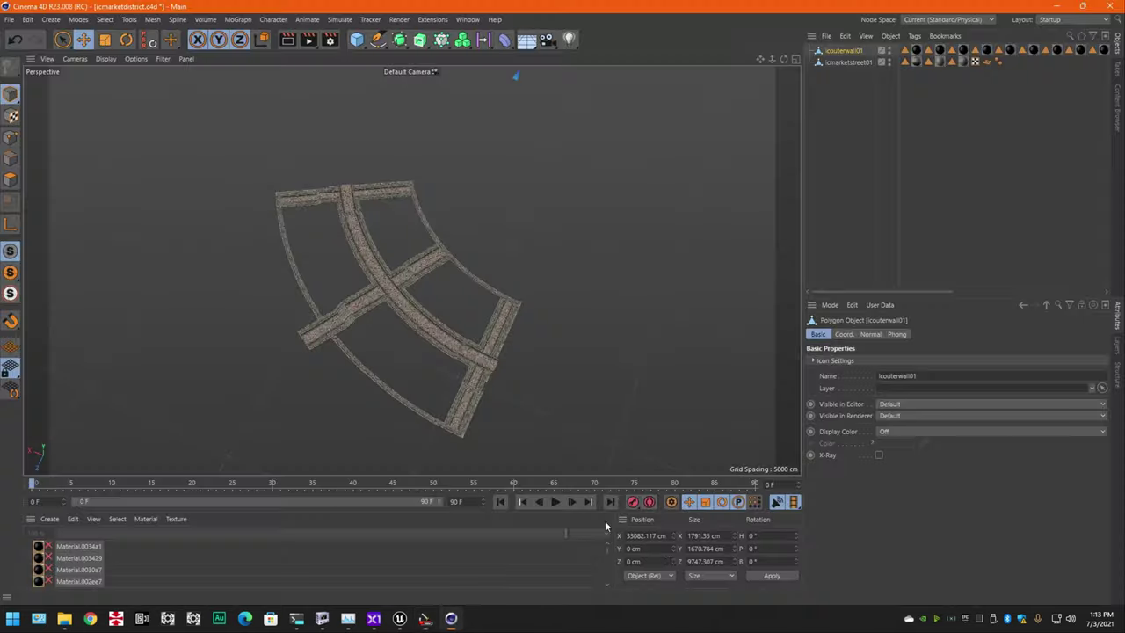
double_click(651, 564)
text(71116.8750)
key(Return)
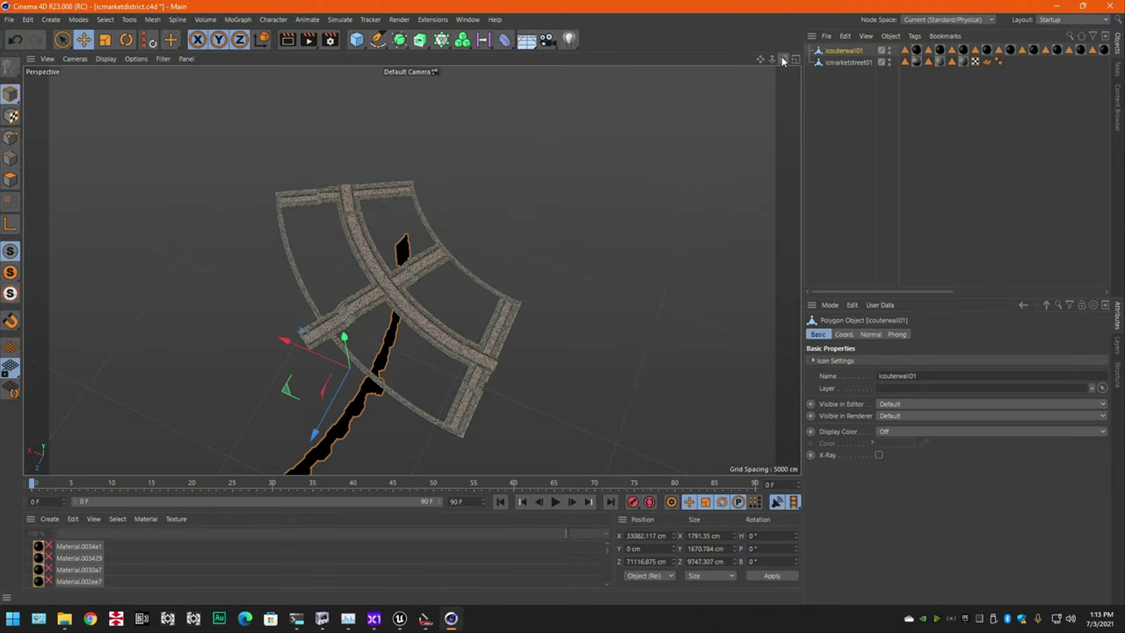
drag(783, 59, 782, 62)
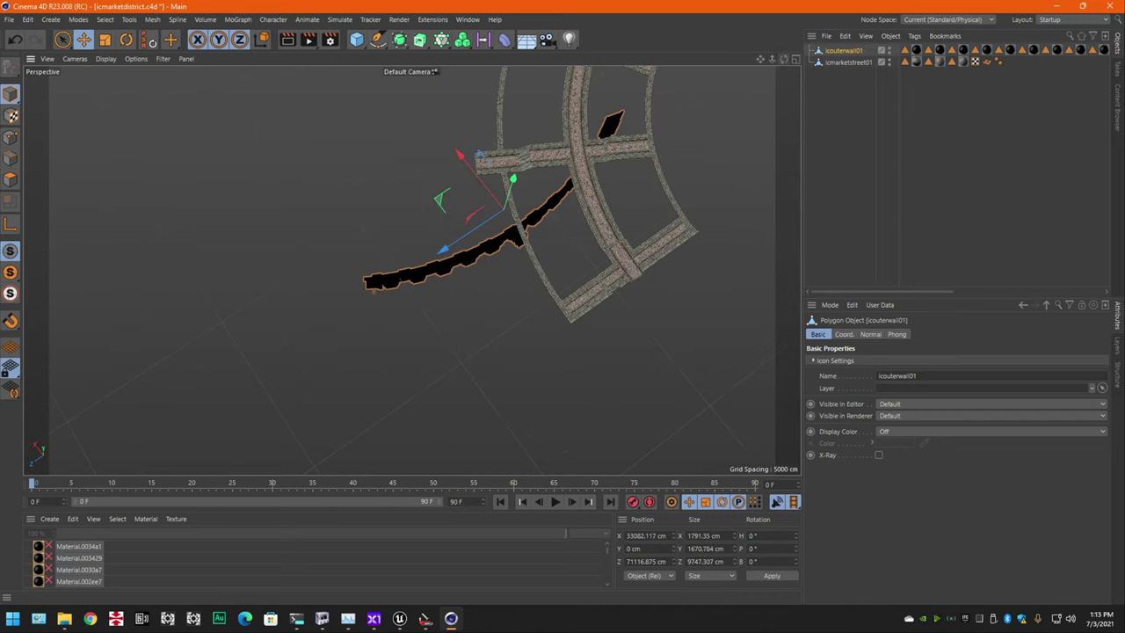
click(425, 619)
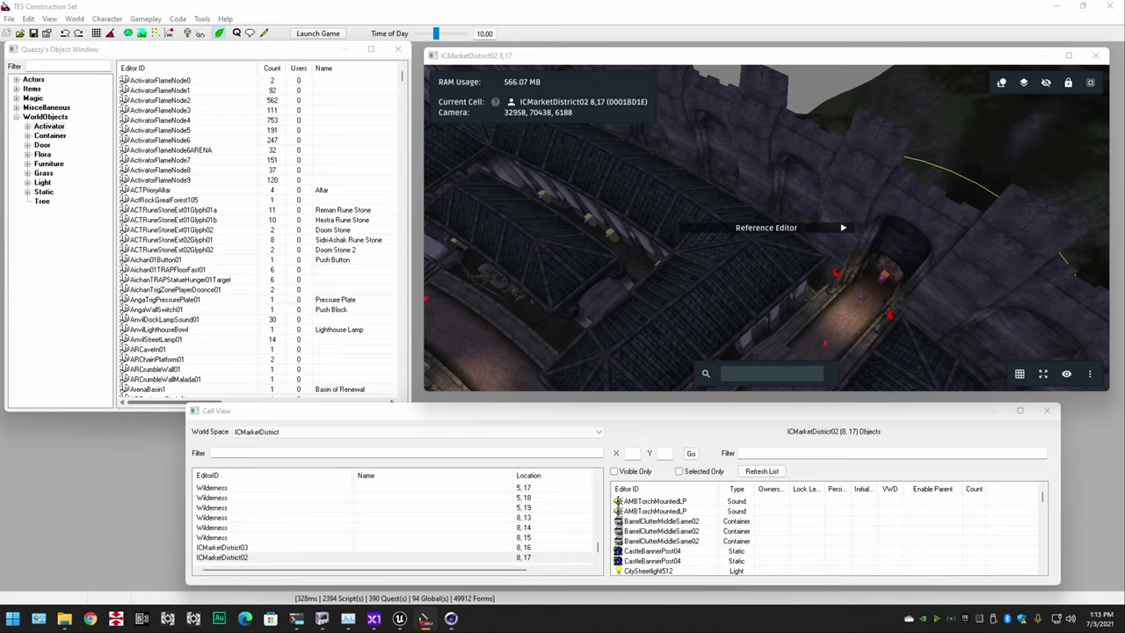
click(451, 619)
key(Return)
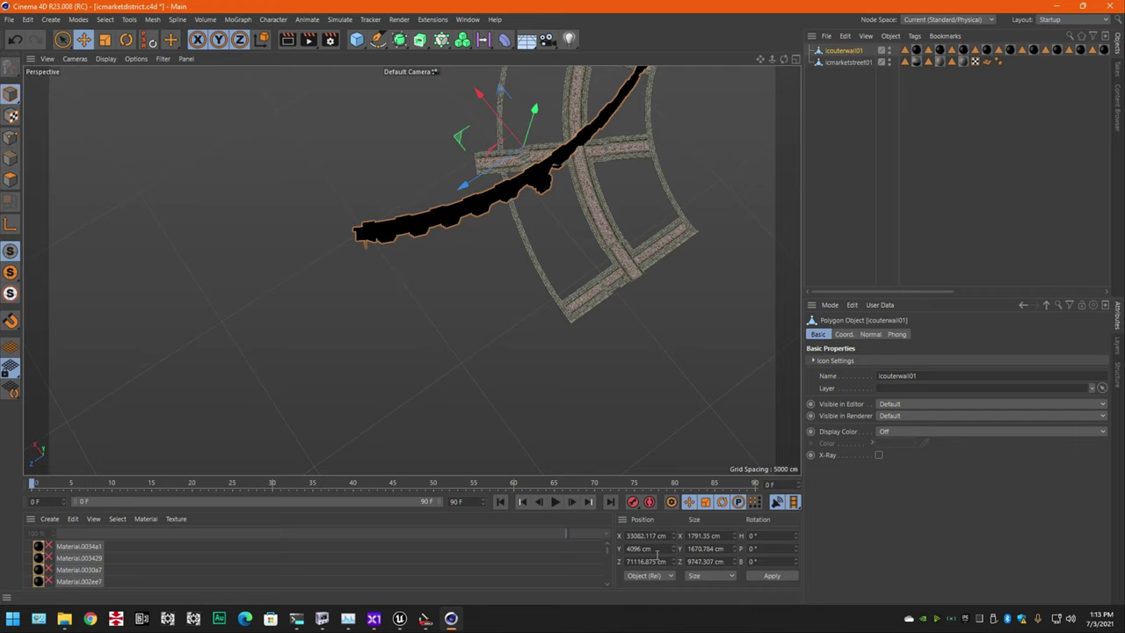
Step: Rotate the icouterwall01 mesh to a heading of -120° and check its alignment with the market street
click(778, 540)
text(-120)
key(Return)
mouse_move(785, 59)
mouse_down()
mouse_move(412, 270)
mouse_move(783, 59)
mouse_up()
right_drag(761, 59, 411, 269)
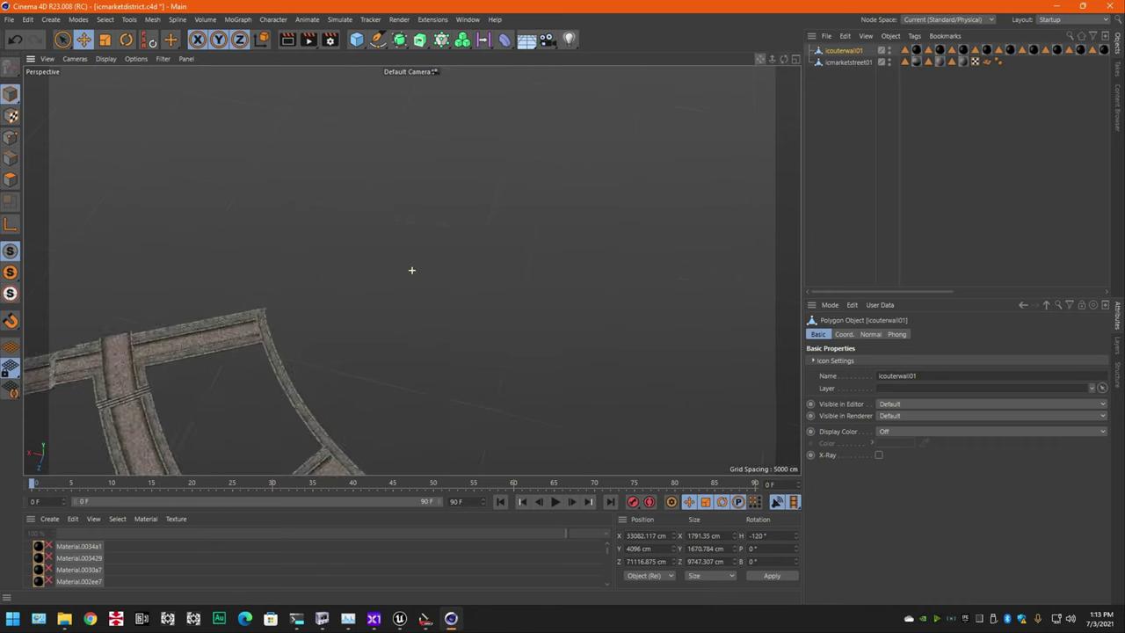
scroll(411, 270, up, 10)
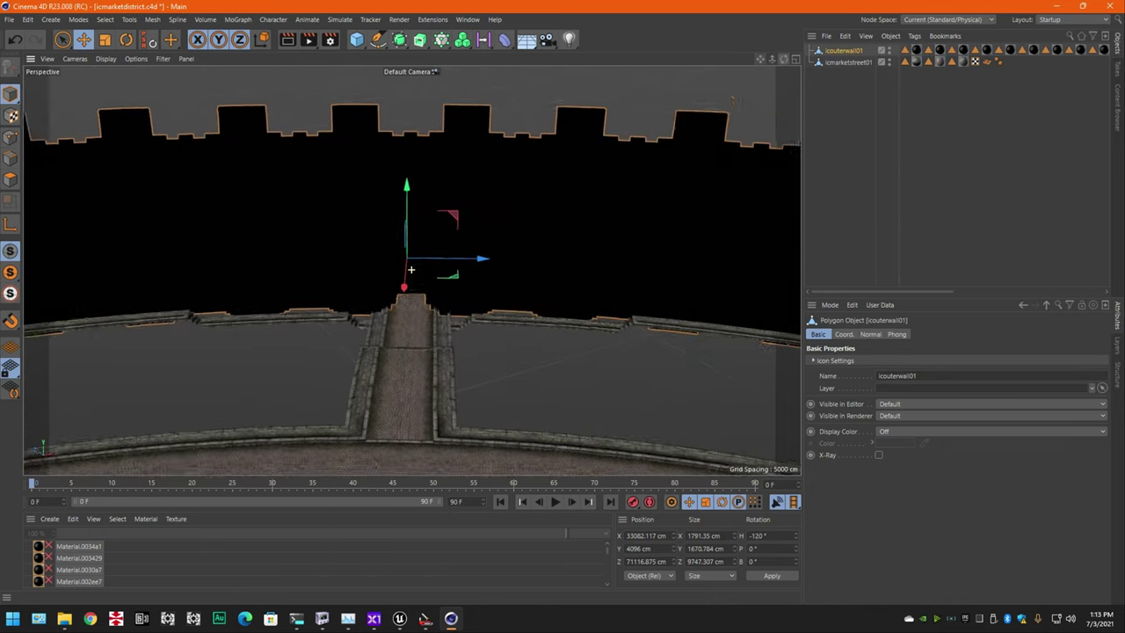
scroll(410, 270, down, 2)
scroll(412, 270, down, 3)
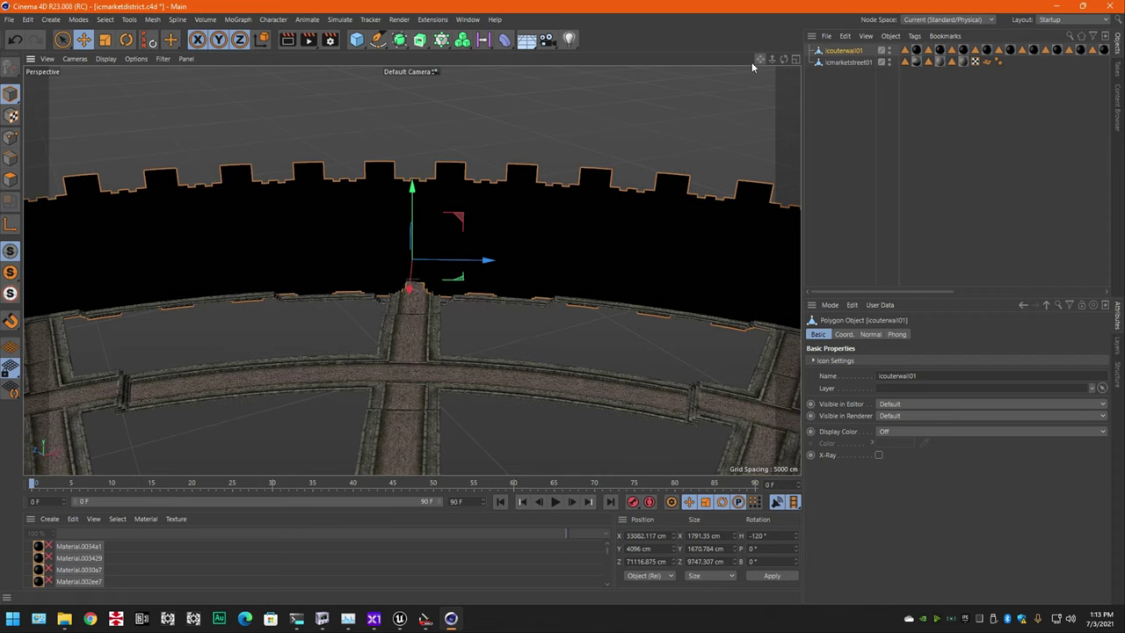
scroll(411, 270, down, 5)
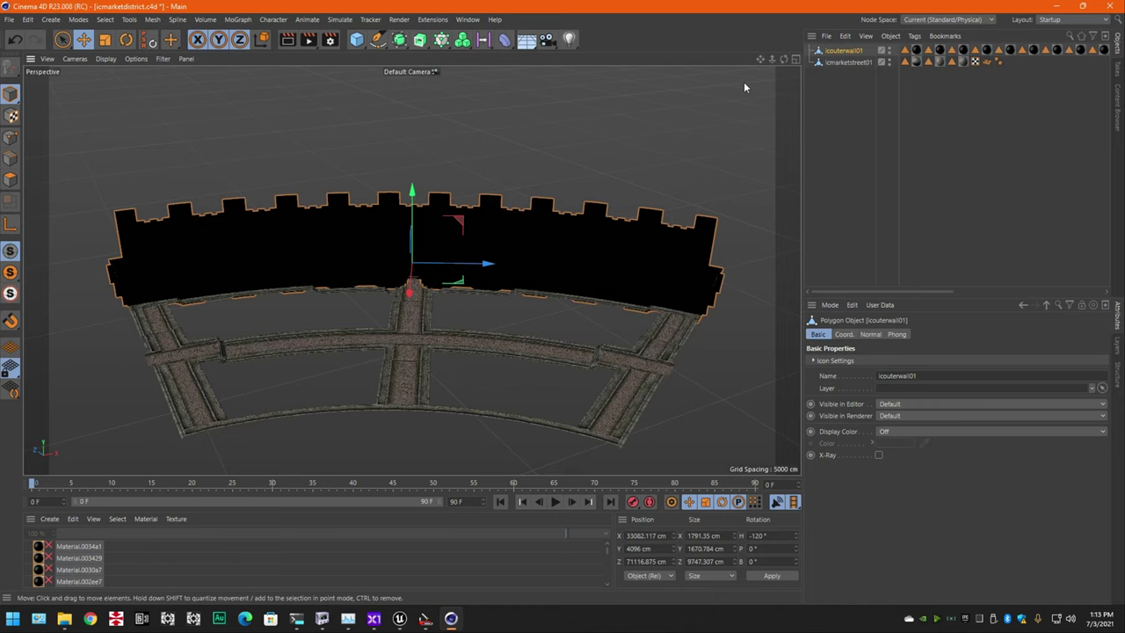
Step: Replace the DDS color textures of the icouterwall01 materials with the matching PNG files from the assets textures folder, such as ichwallstrip01.png
click(653, 142)
click(849, 52)
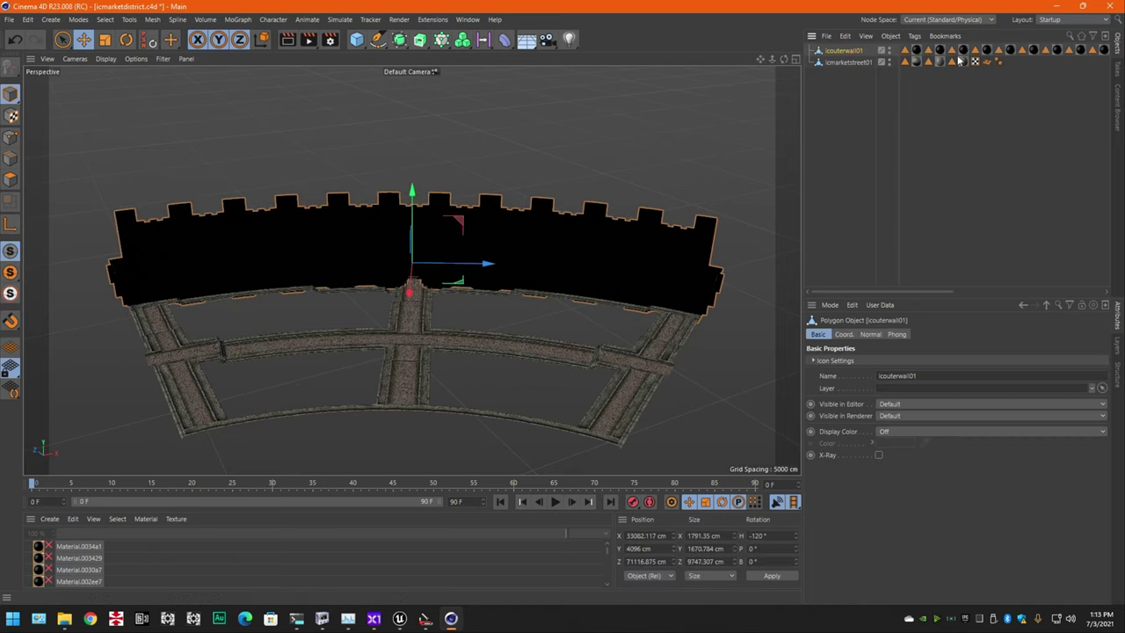
click(916, 50)
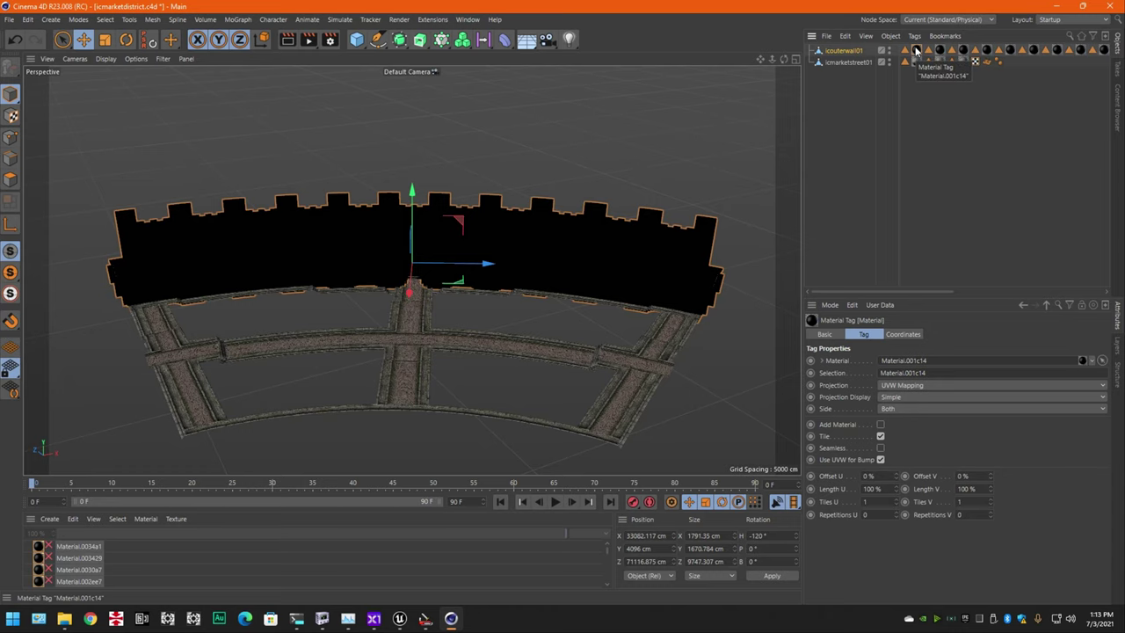
double_click(916, 50)
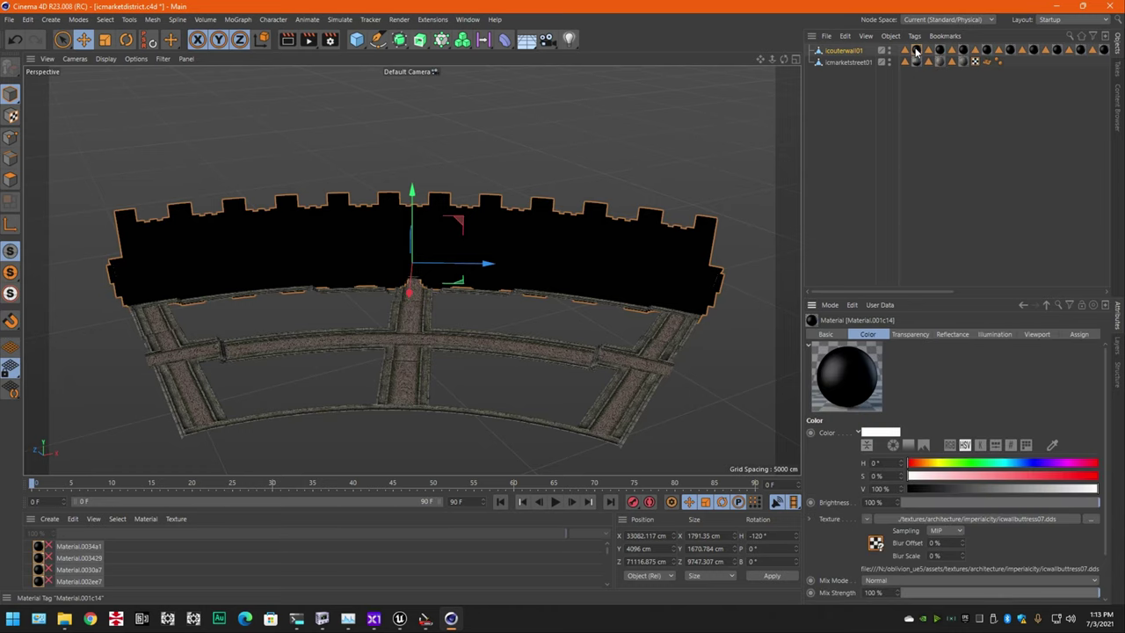
click(869, 523)
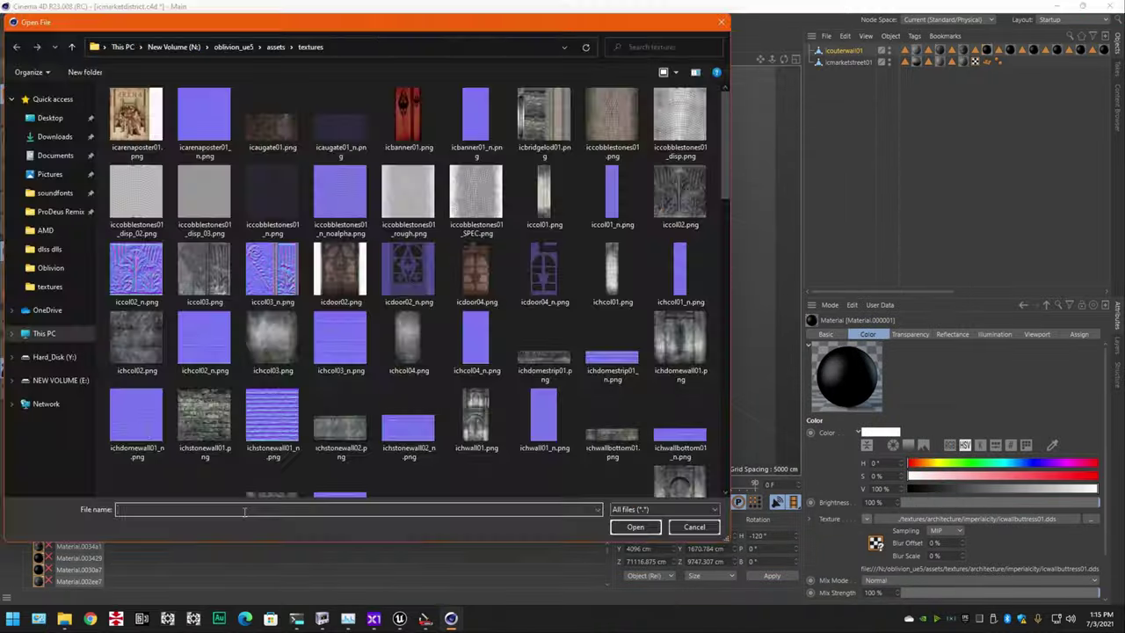
text(icwallbuttress05.png)
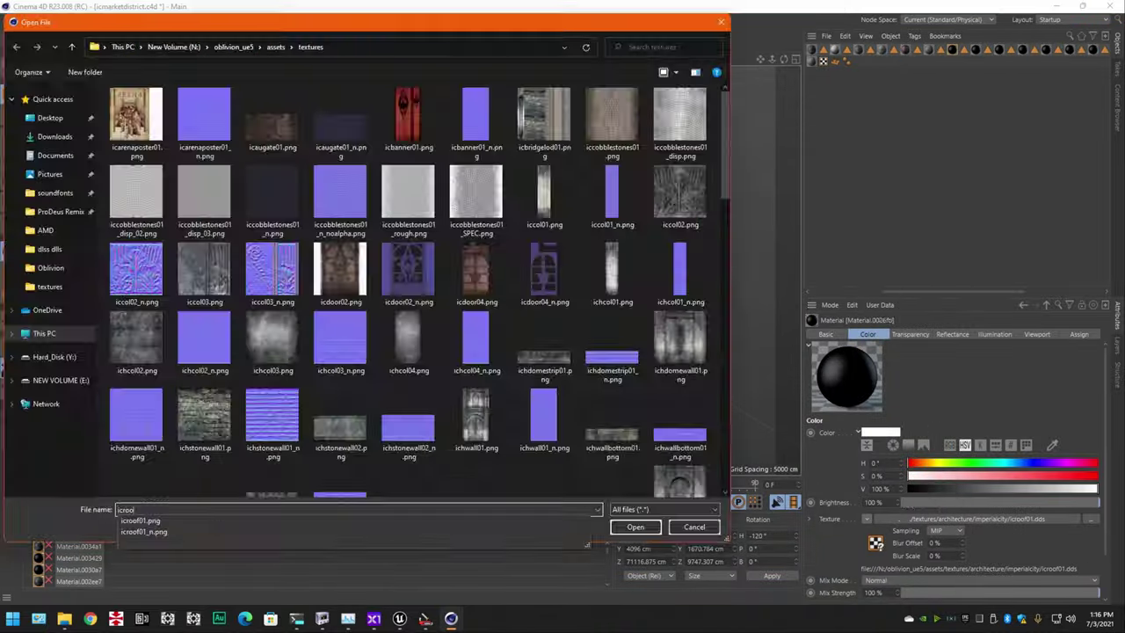
click(634, 528)
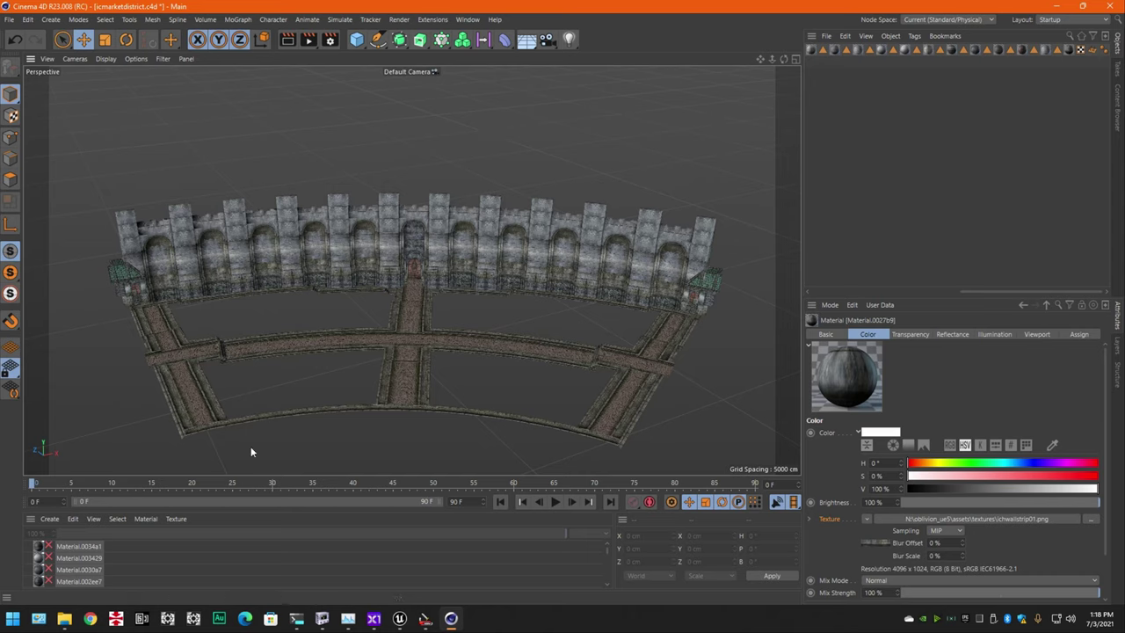
Step: Save the icmarketdistrict project and look through its material list
click(8, 19)
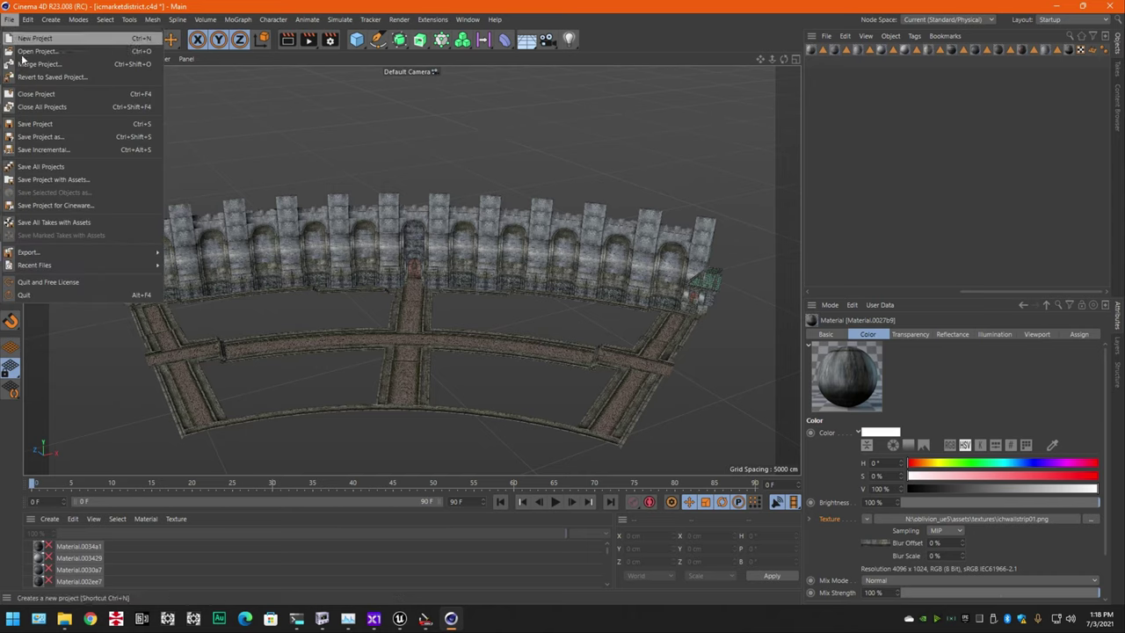
click(44, 123)
scroll(198, 559, down, 10)
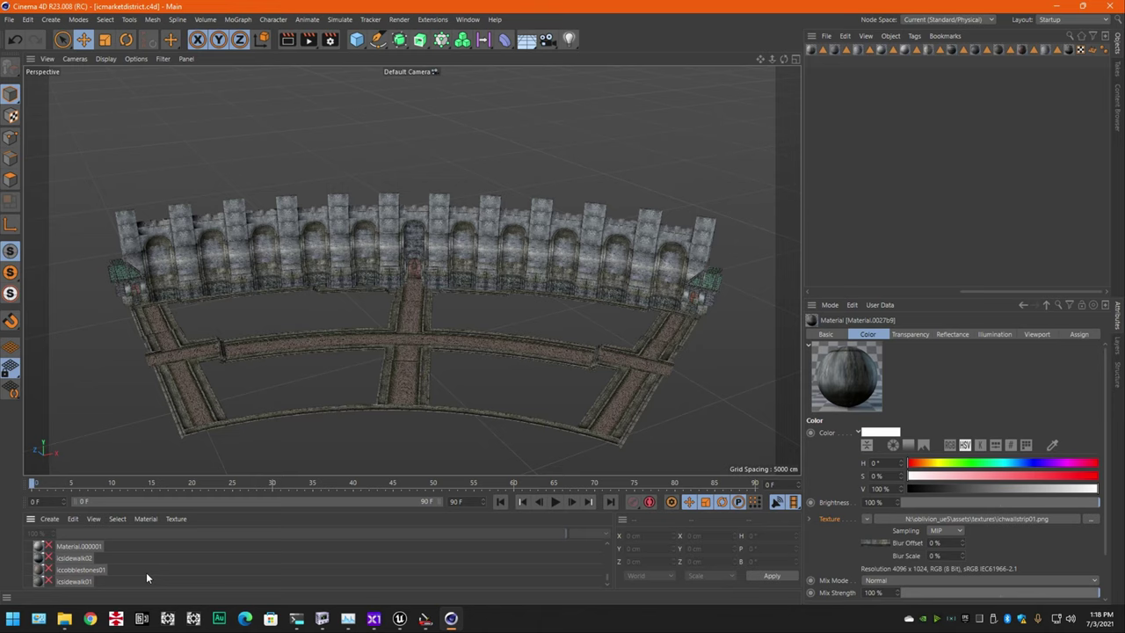
scroll(100, 557, down, 2)
scroll(166, 571, down, 3)
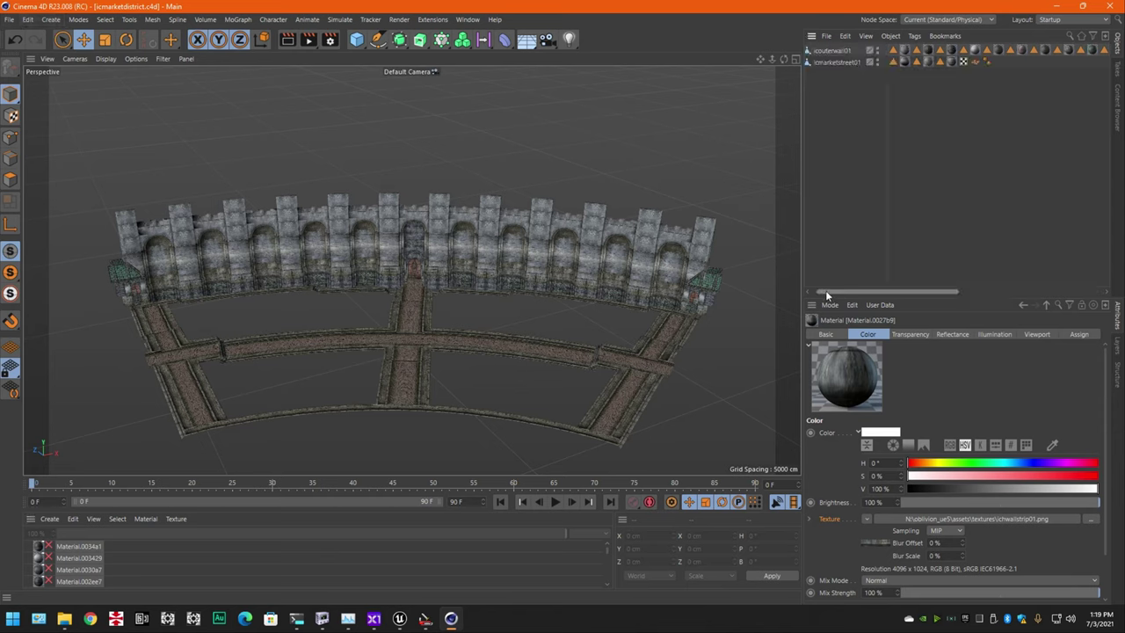
Step: Export only the icmarketstreet01 object as icmarketstreet01.fbx into the assets folder, with triangulated geometry and embedded textures
click(836, 62)
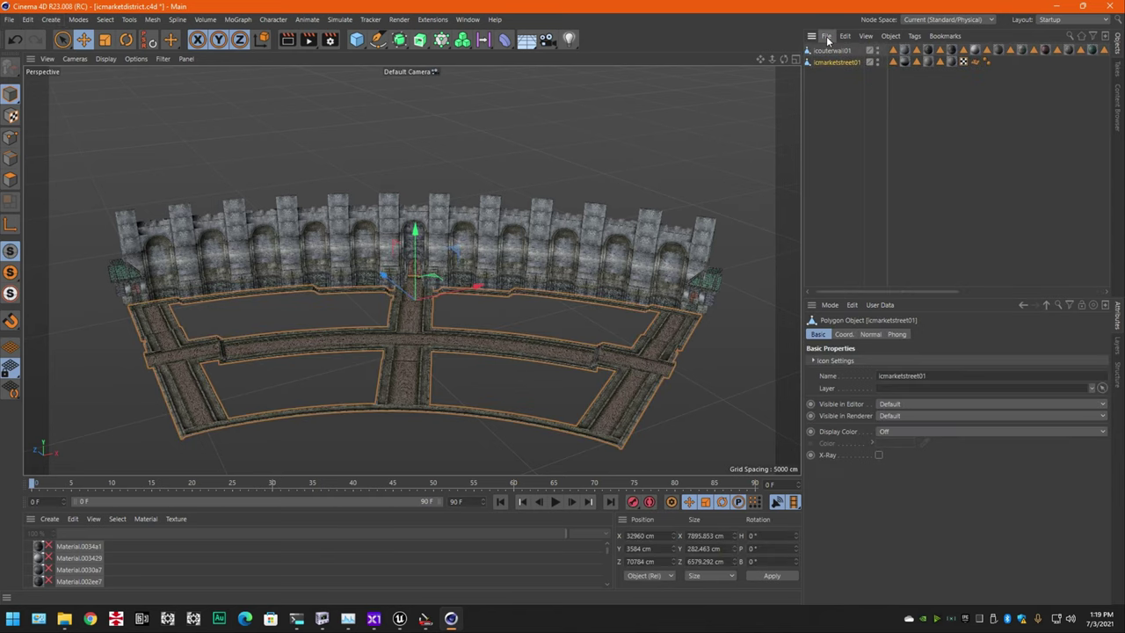
click(827, 37)
mouse_move(887, 80)
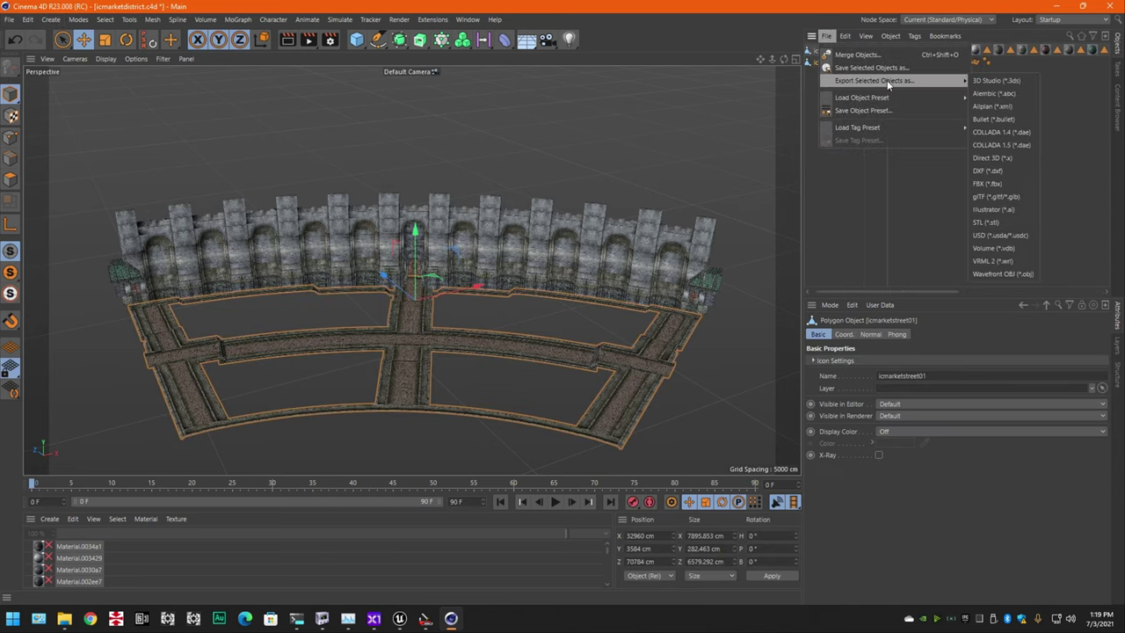
click(1006, 183)
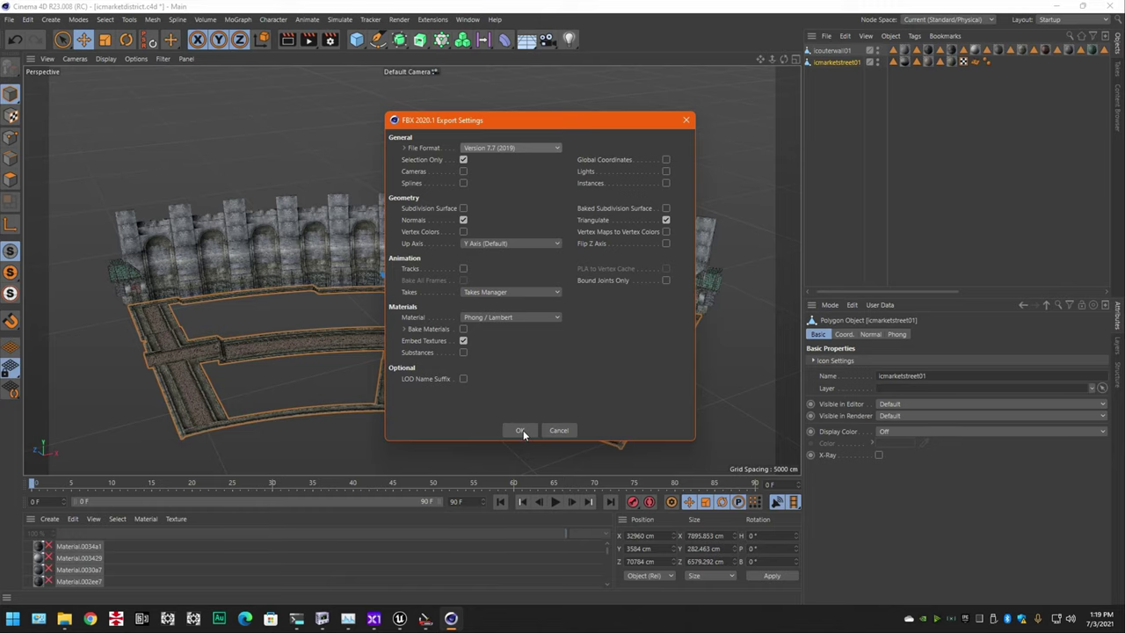
click(522, 430)
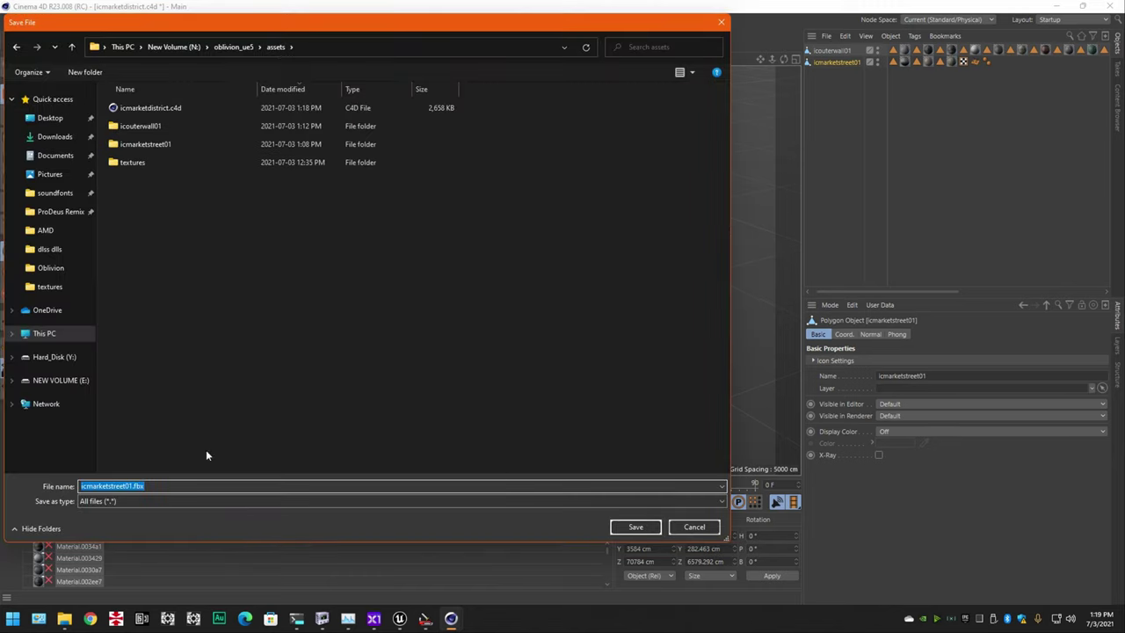
click(635, 527)
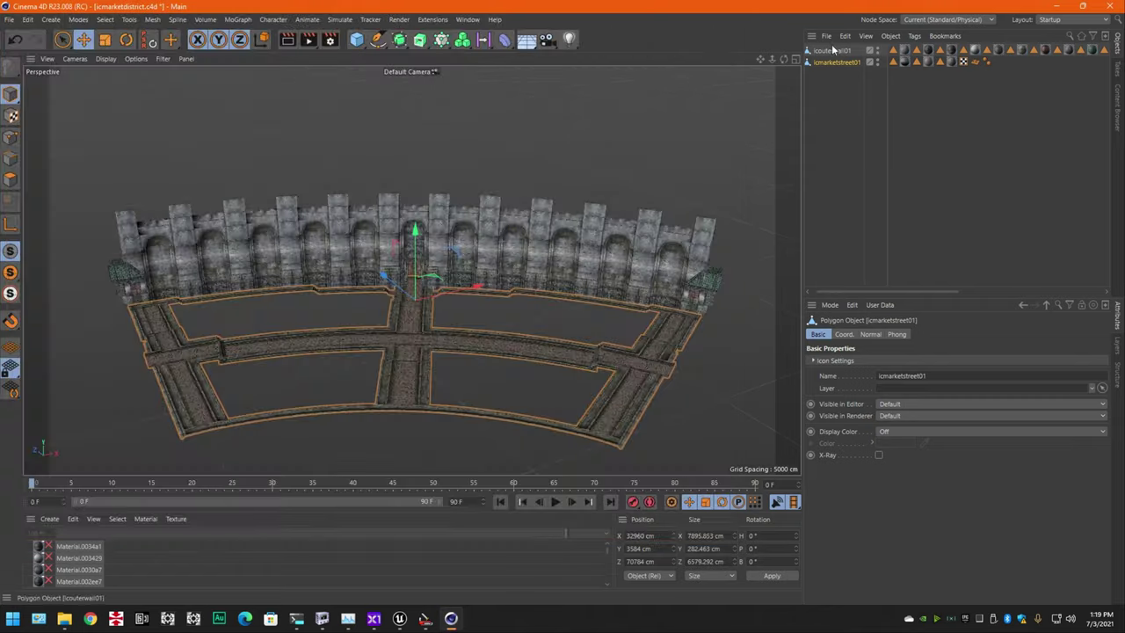
Step: Export the icouterwall01 object as icouterwall01.fbx into the assets folder
click(832, 50)
click(825, 36)
mouse_move(874, 80)
click(1007, 184)
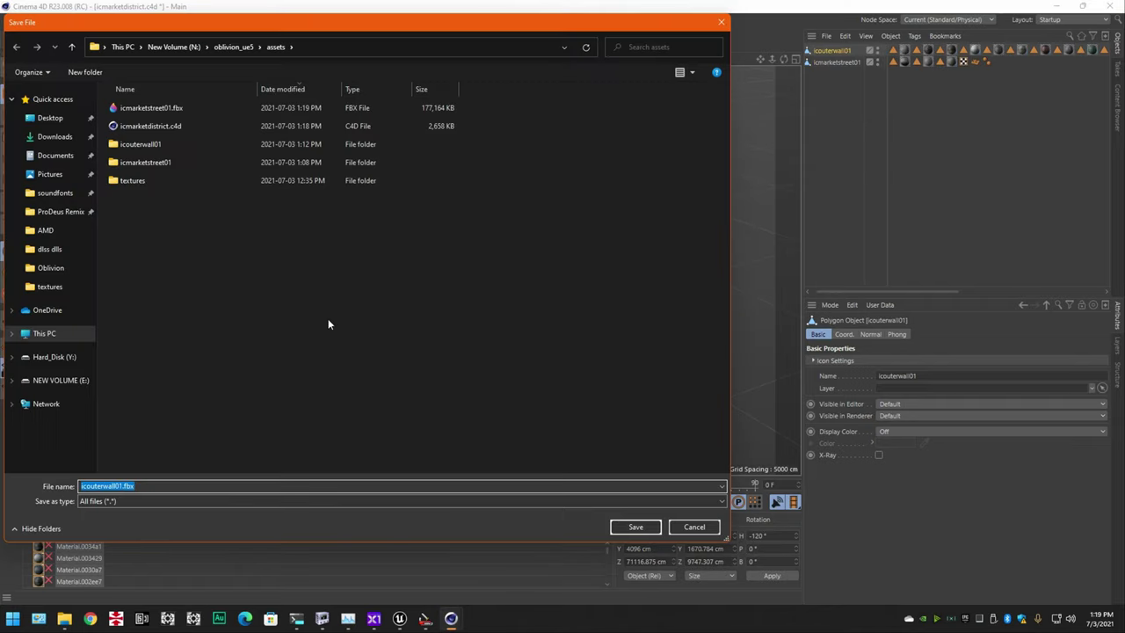
click(635, 526)
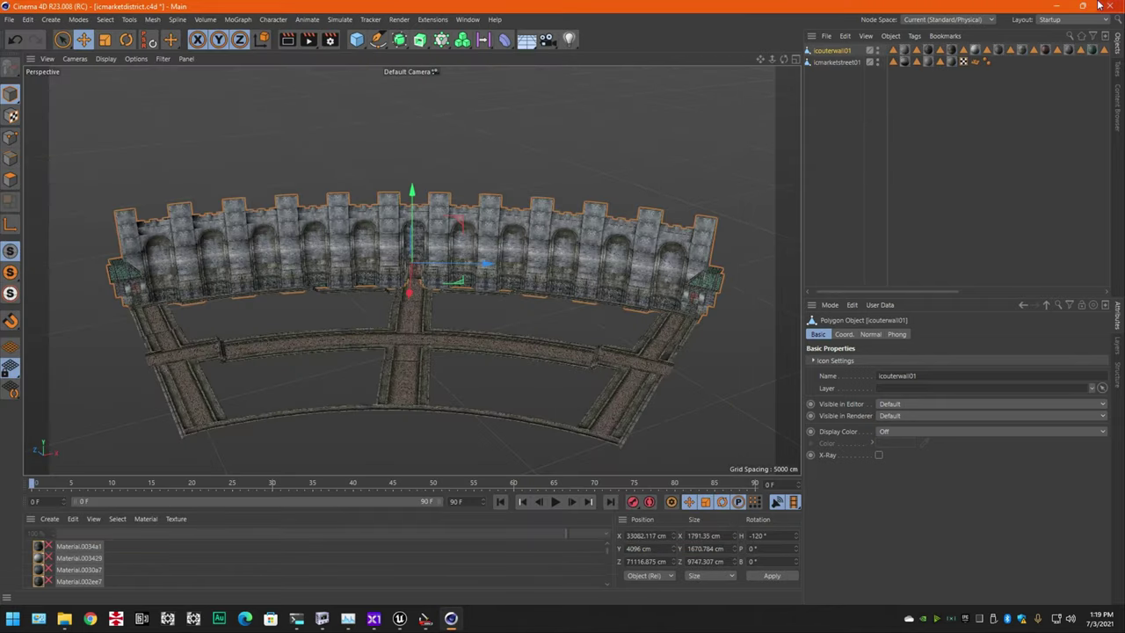
Step: Switch to Unreal Engine and create a folder named icouterwall01 inside TESIV/assets
click(1058, 5)
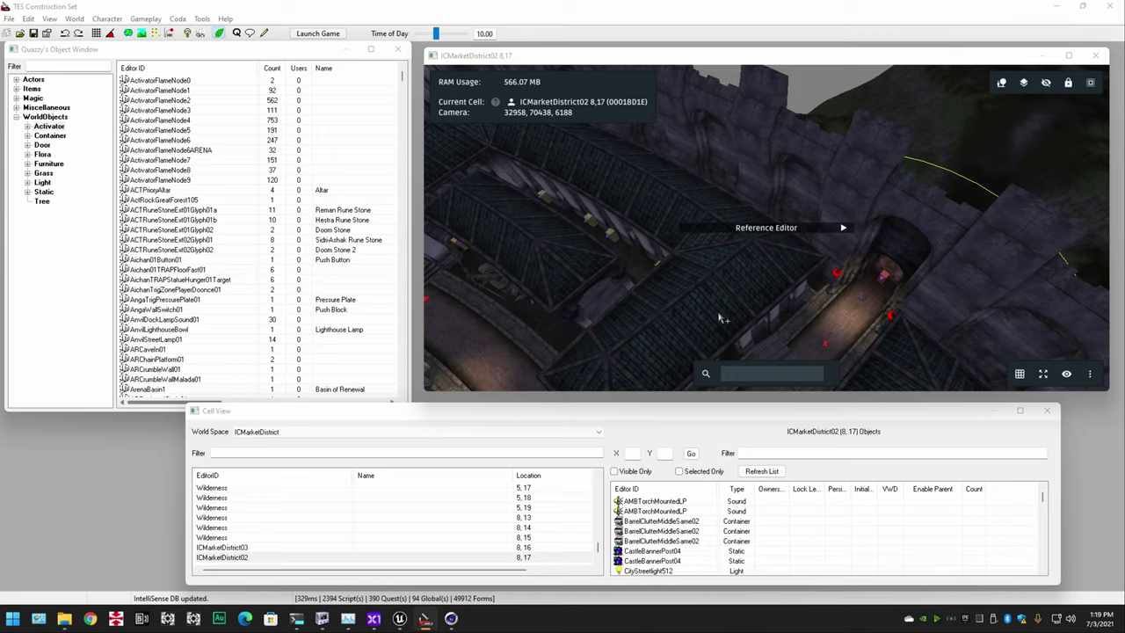
click(400, 618)
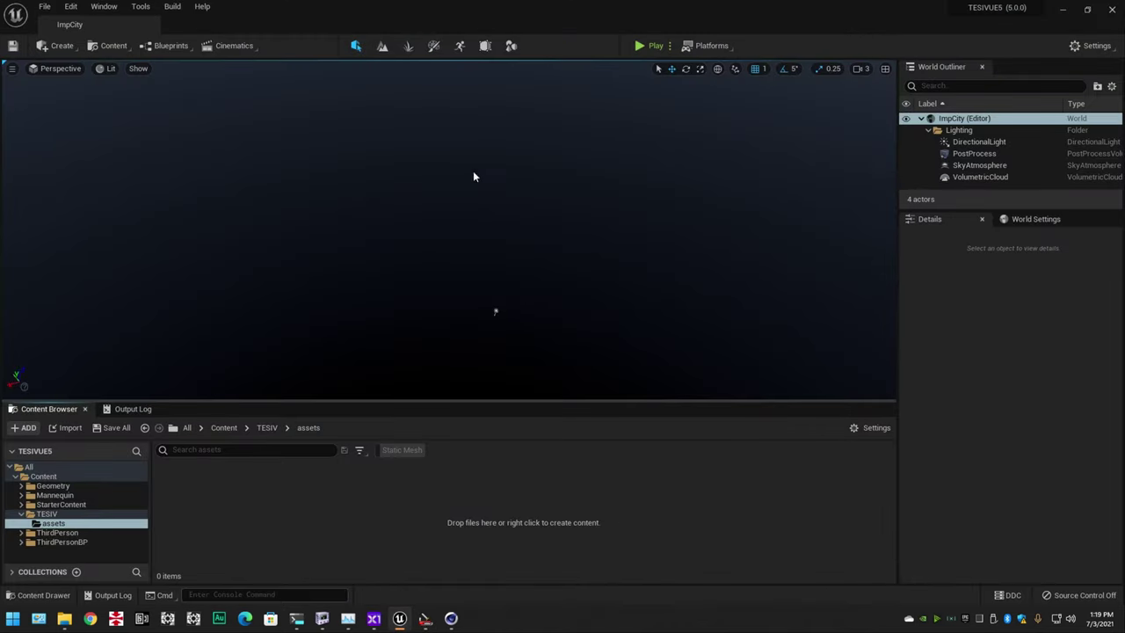
right_click(246, 489)
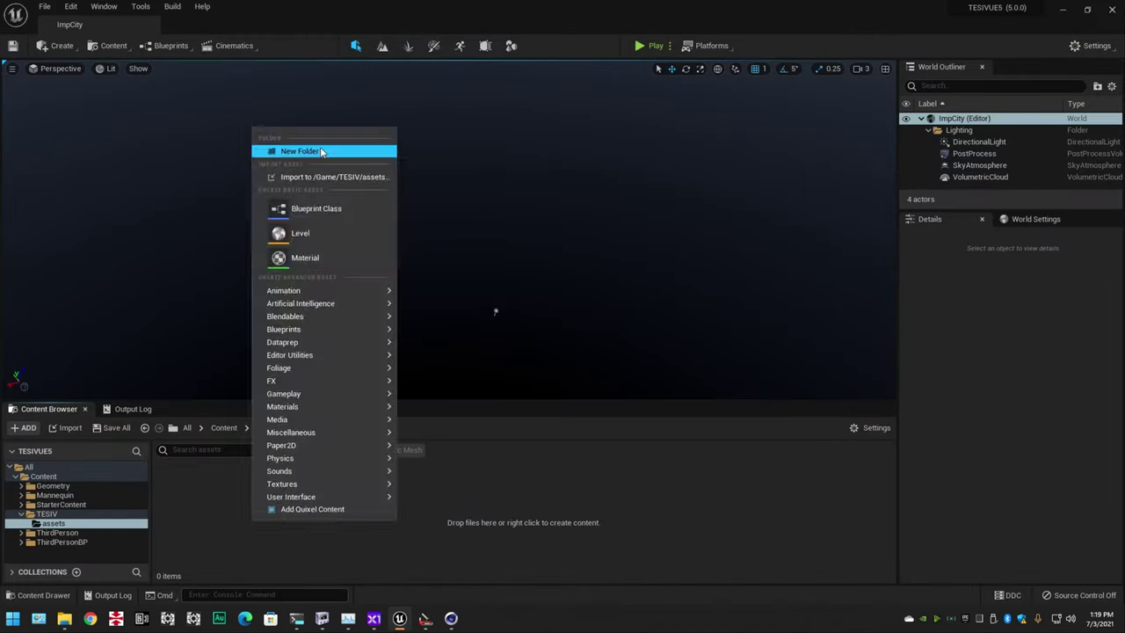
click(321, 151)
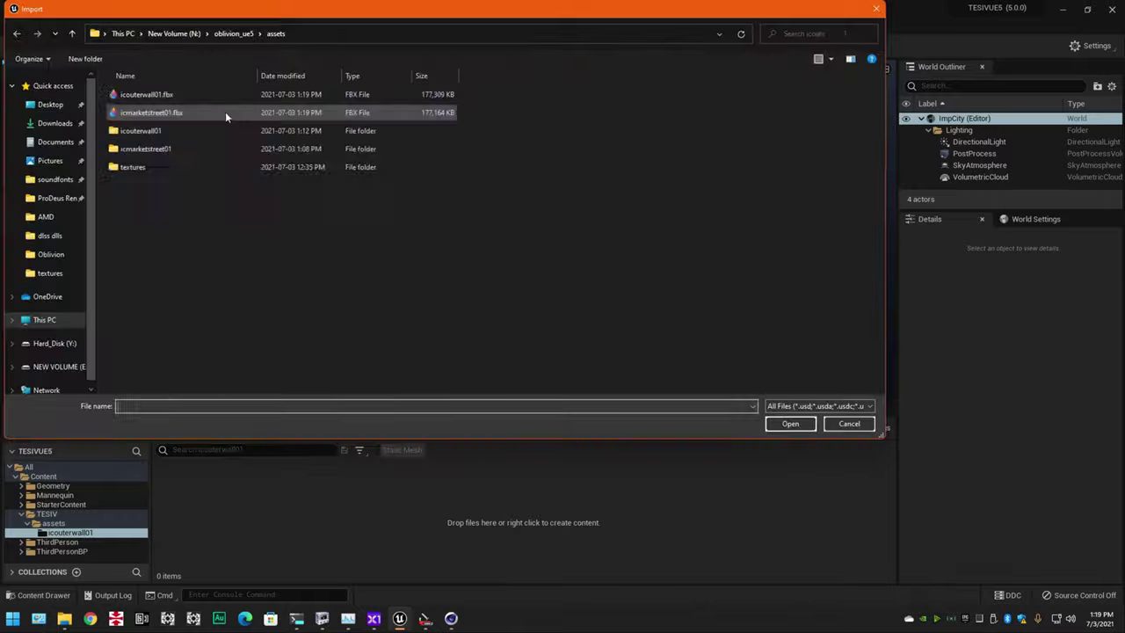
Step: Import icouterwall01.fbx into the icouterwall01 folder and look through the imported textures and materials
click(146, 104)
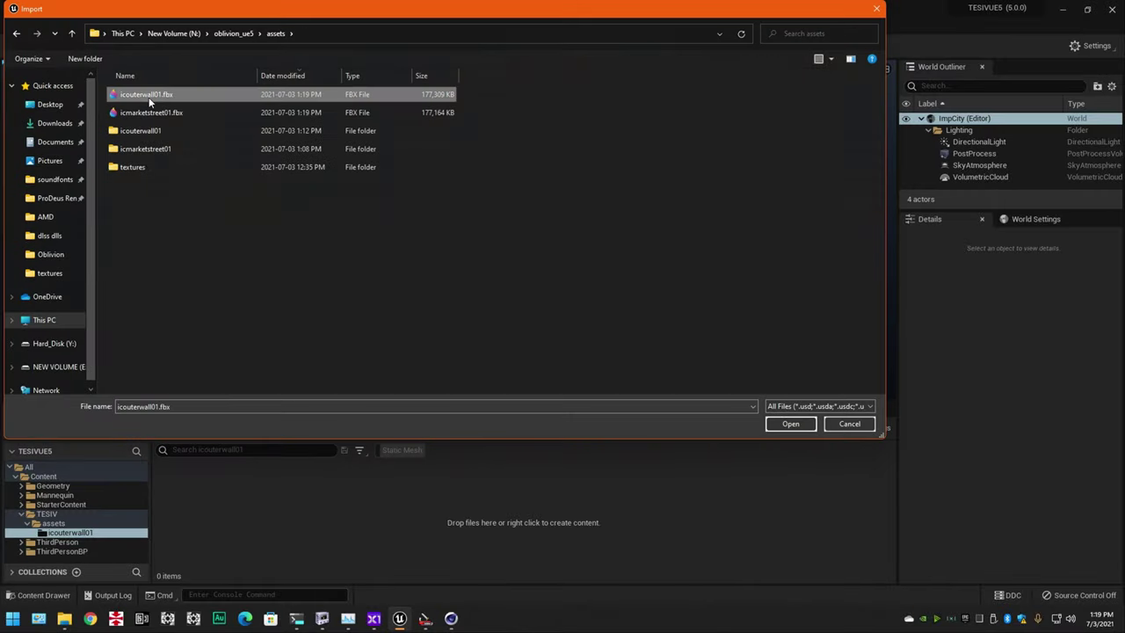
click(986, 527)
scroll(518, 351, down, 5)
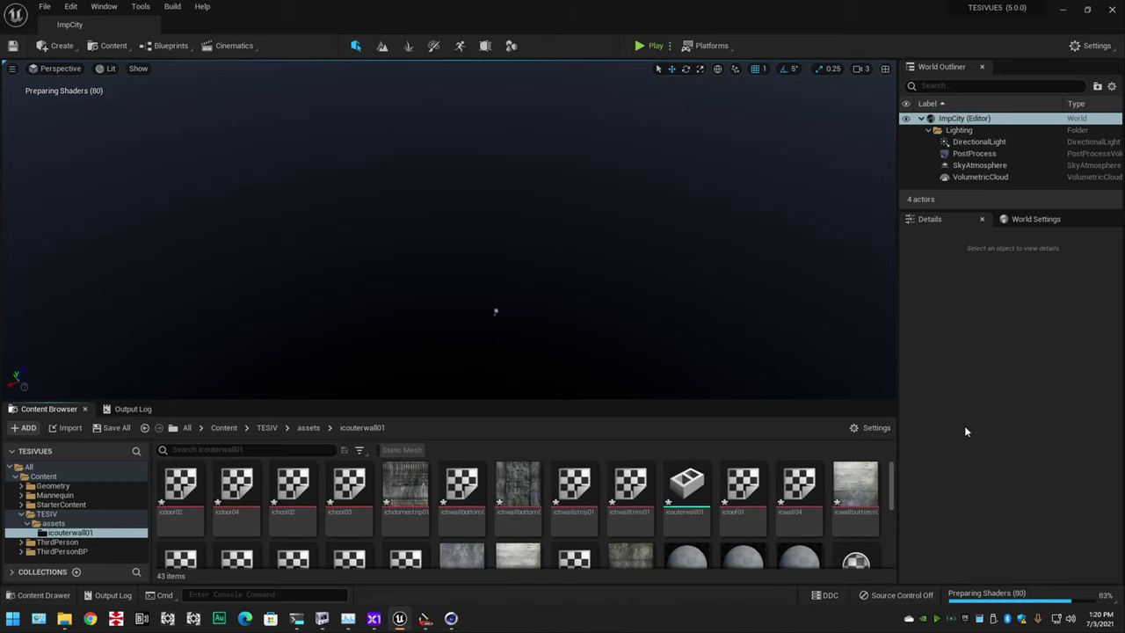
scroll(774, 518, down, 5)
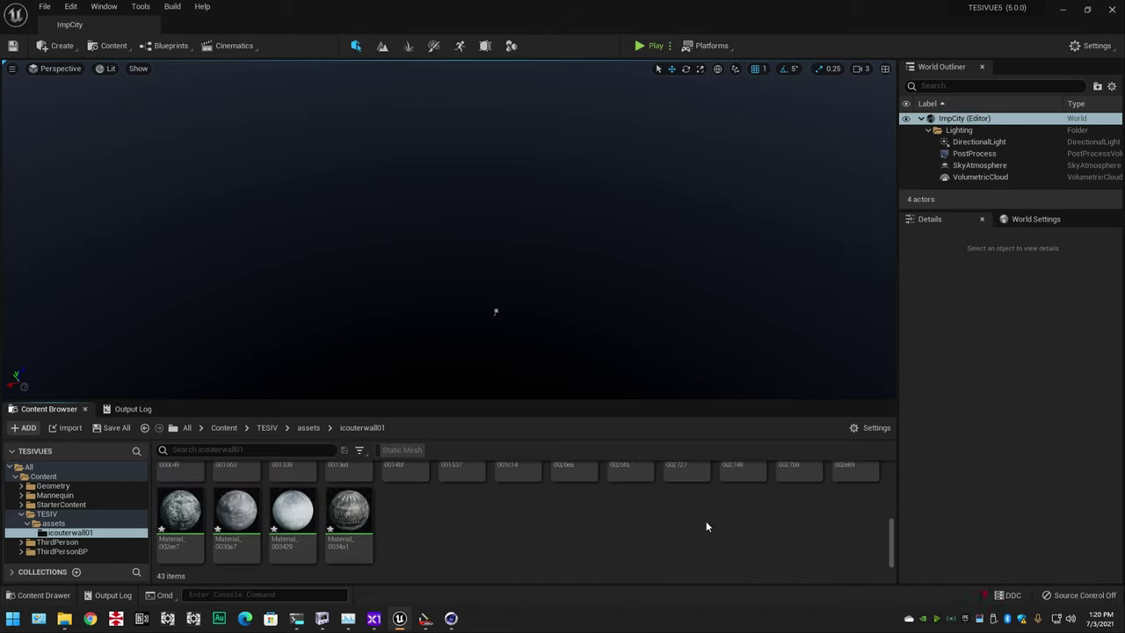
scroll(540, 551, up, 2)
scroll(453, 522, down, 2)
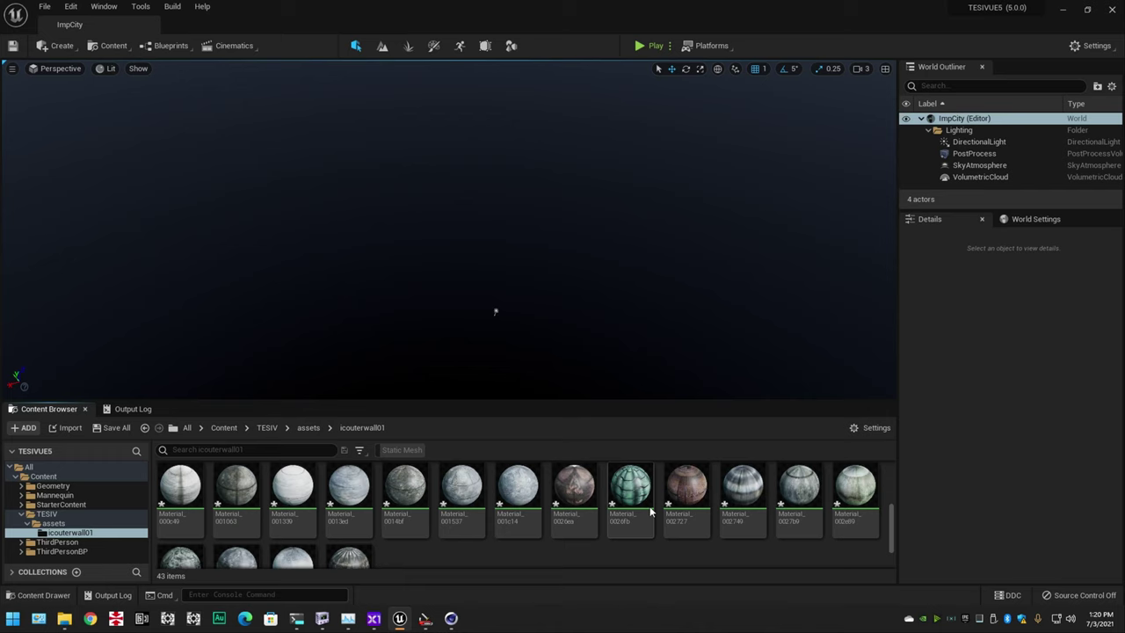
Step: Place the icouterwall01 static mesh in the level and set its location to 0, 0, 0
scroll(651, 513, up, 2)
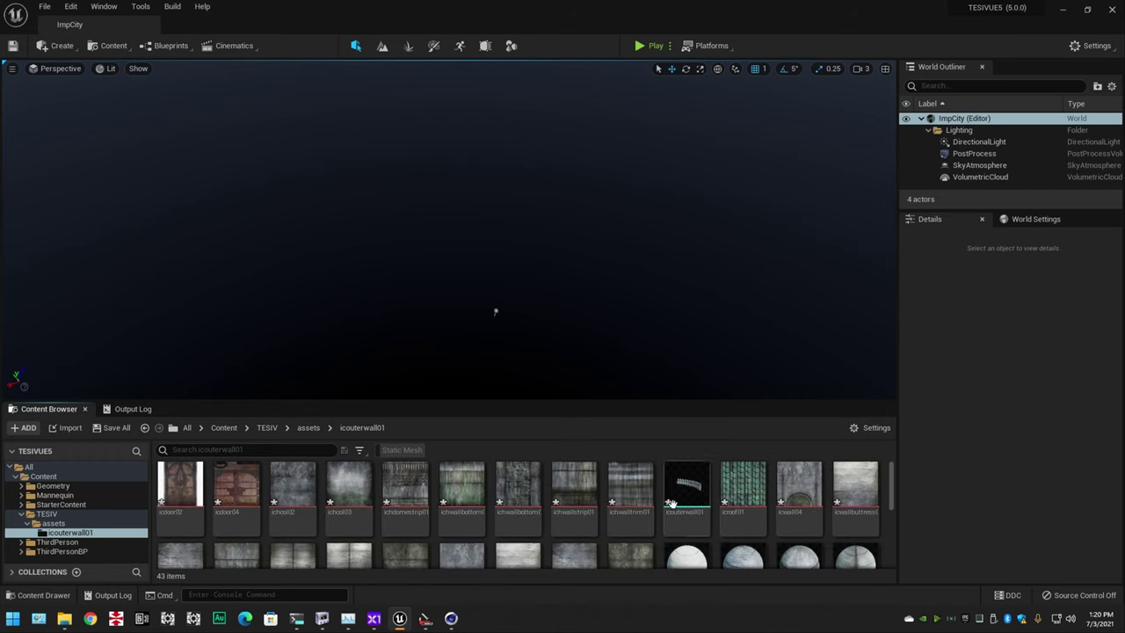
mouse_move(698, 496)
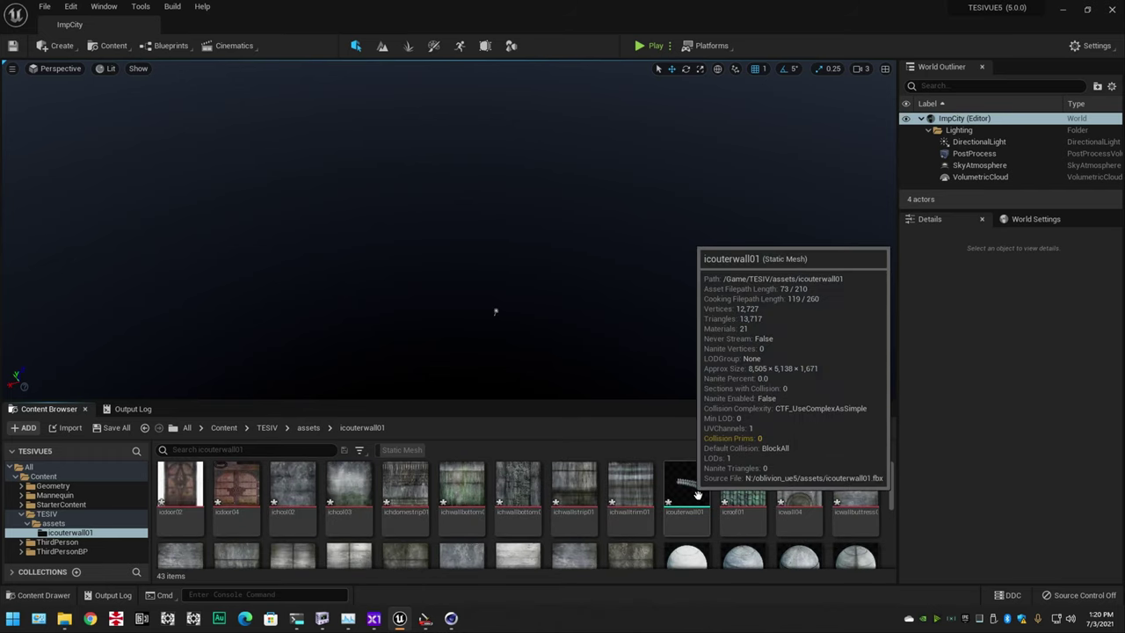
drag(697, 497, 564, 300)
drag(528, 255, 525, 253)
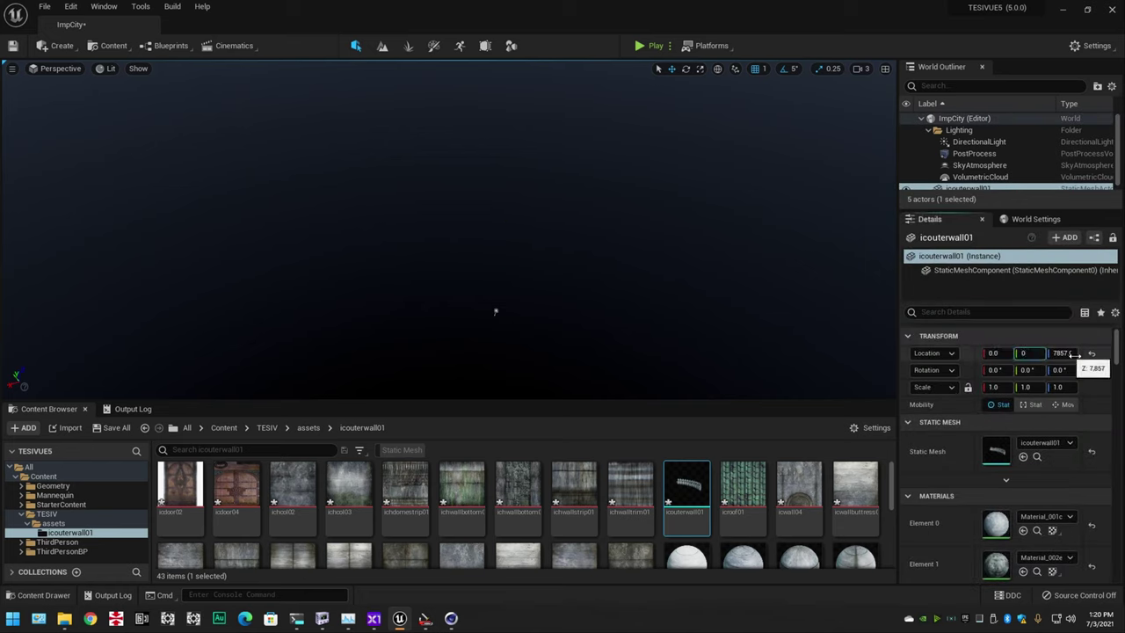
click(1074, 358)
text(0)
key(Return)
click(502, 209)
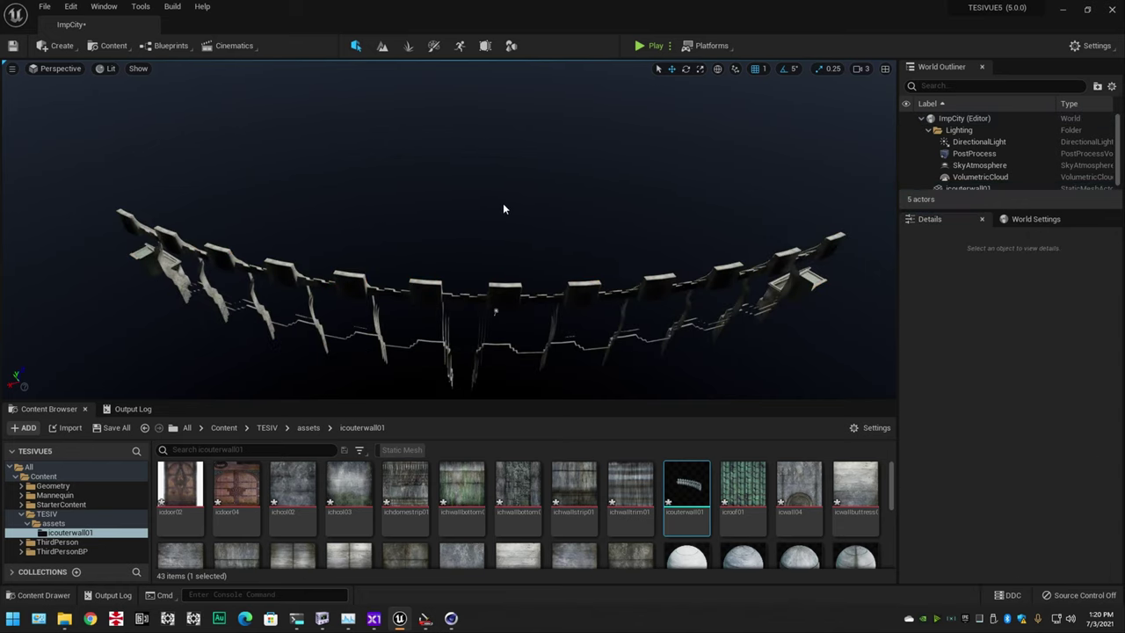
right_drag(503, 205, 461, 255)
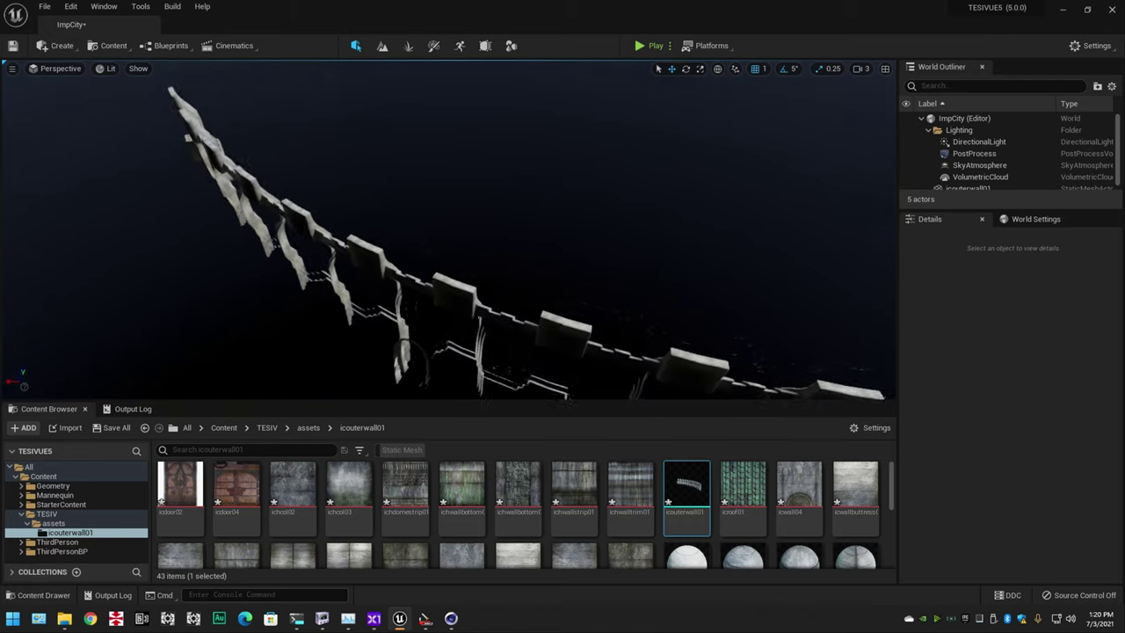
right_drag(452, 209, 513, 213)
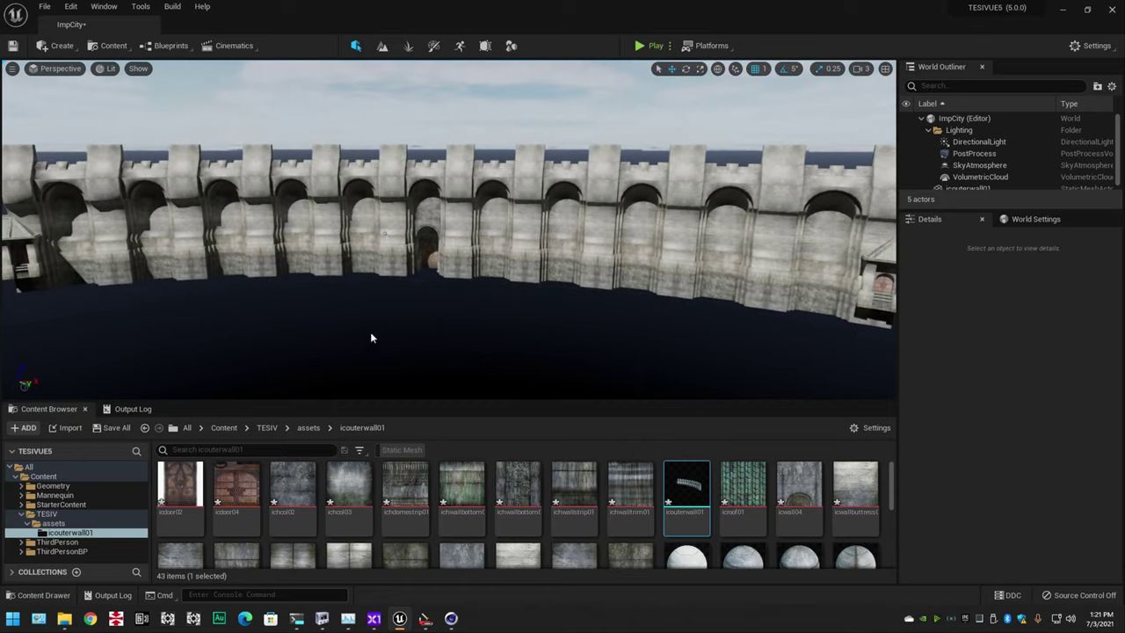
Step: Save the level and create a folder named icmarketstreet01 inside TESIV/assets
click(45, 7)
click(75, 137)
click(55, 524)
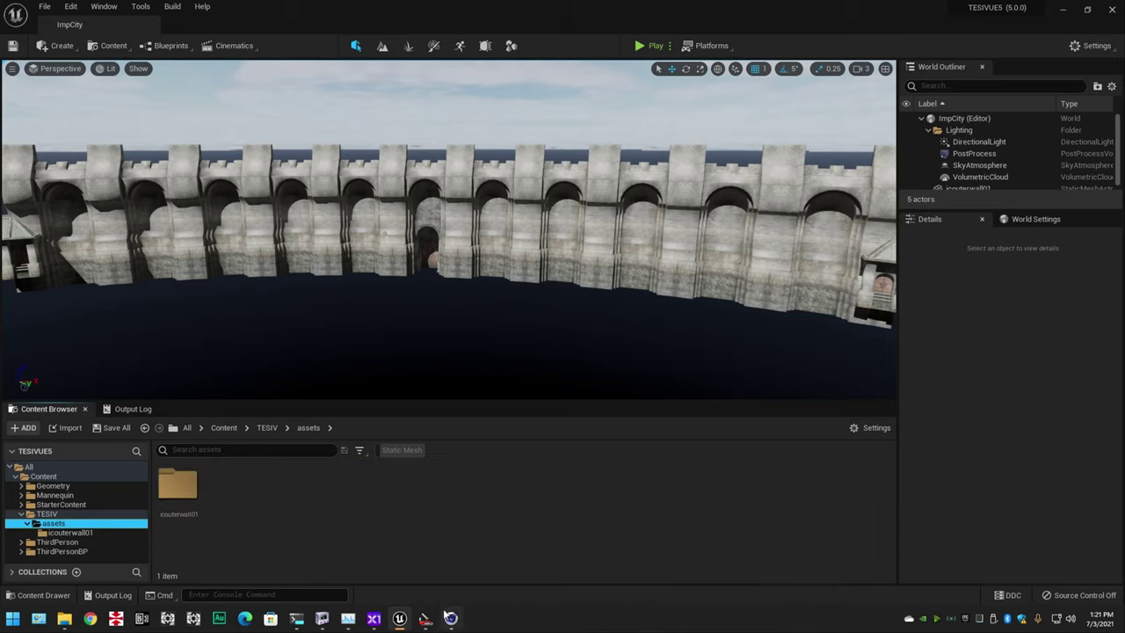
right_click(294, 528)
click(353, 154)
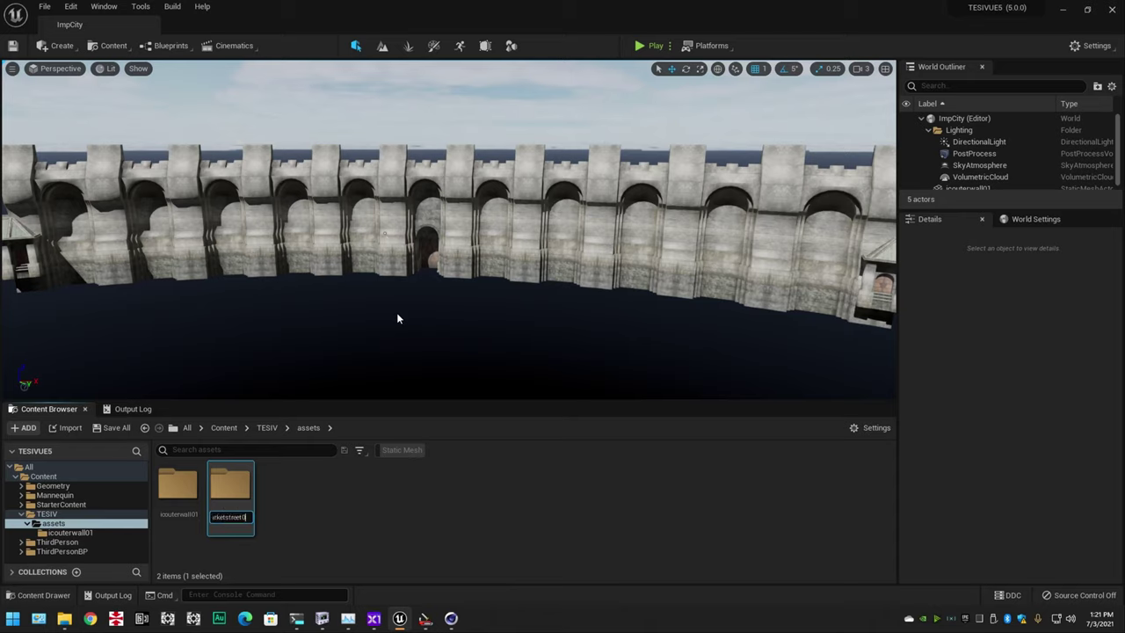
Step: Import icmarketstreet01.fbx into the icmarketstreet01 folder
double_click(177, 485)
right_click(290, 519)
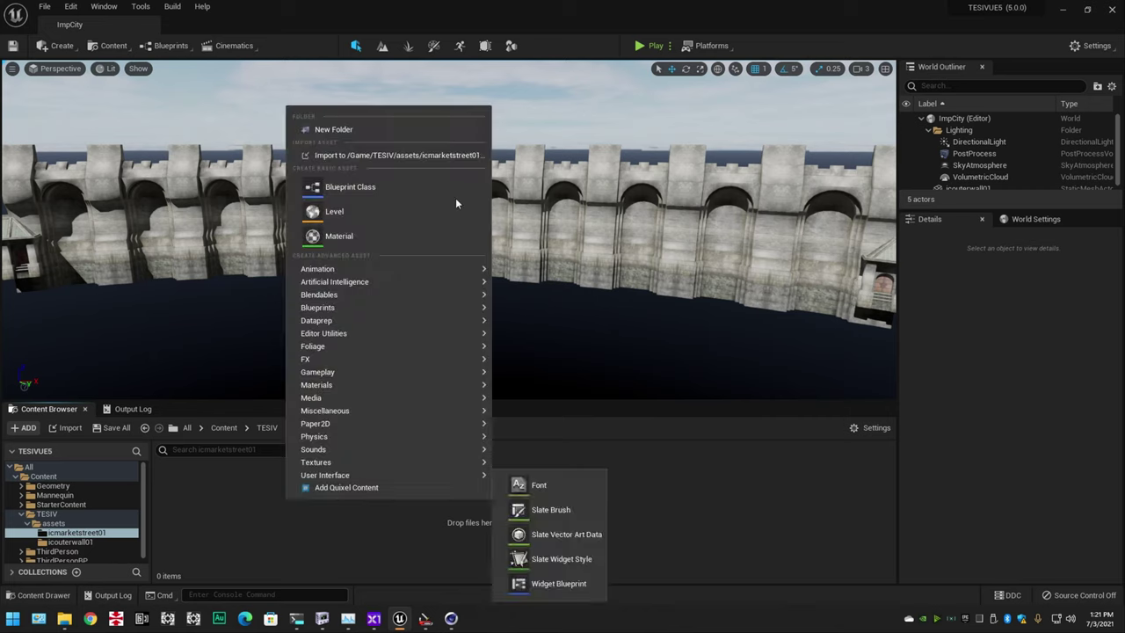
click(389, 157)
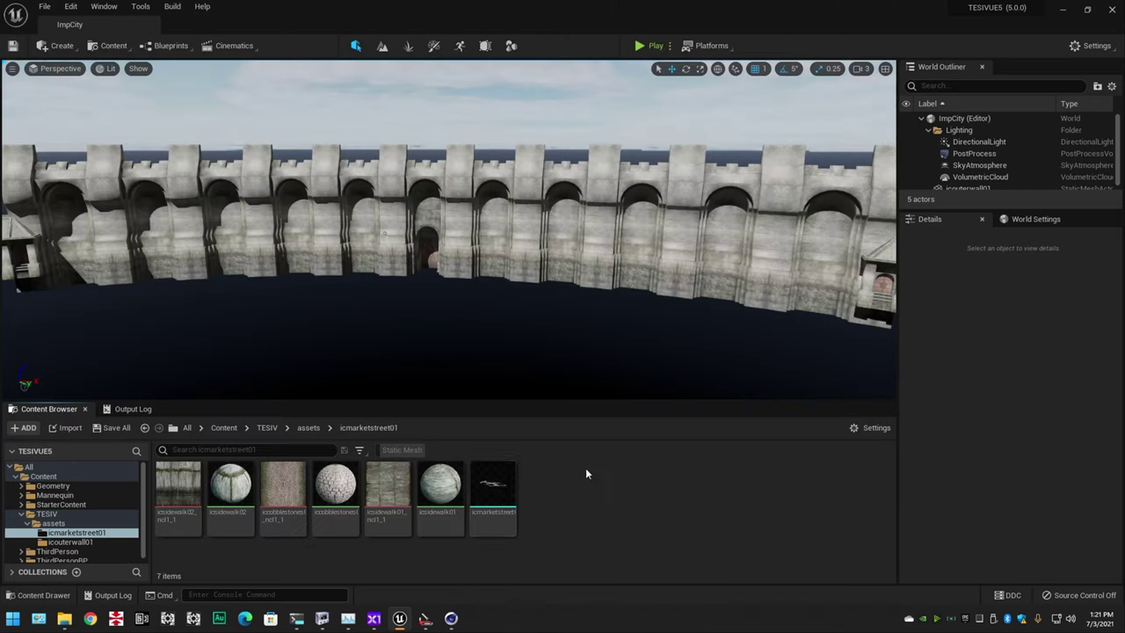
double_click(156, 98)
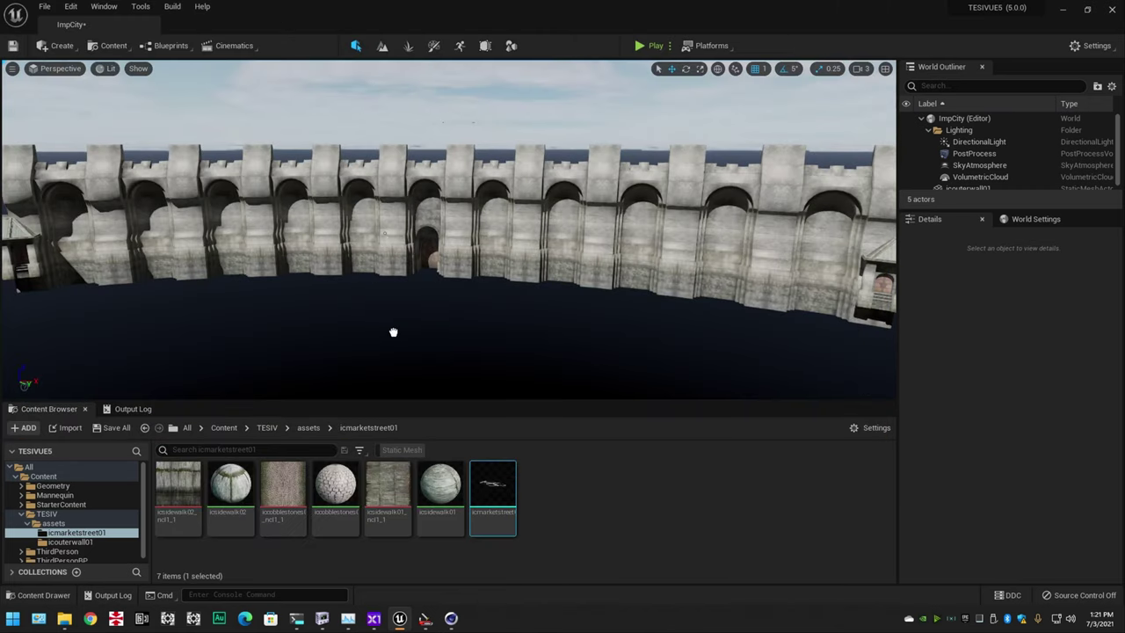
Step: Place the icmarketstreet01 static mesh in the level, set its location to 0, 0, 0 and deselect it
drag(393, 332, 392, 330)
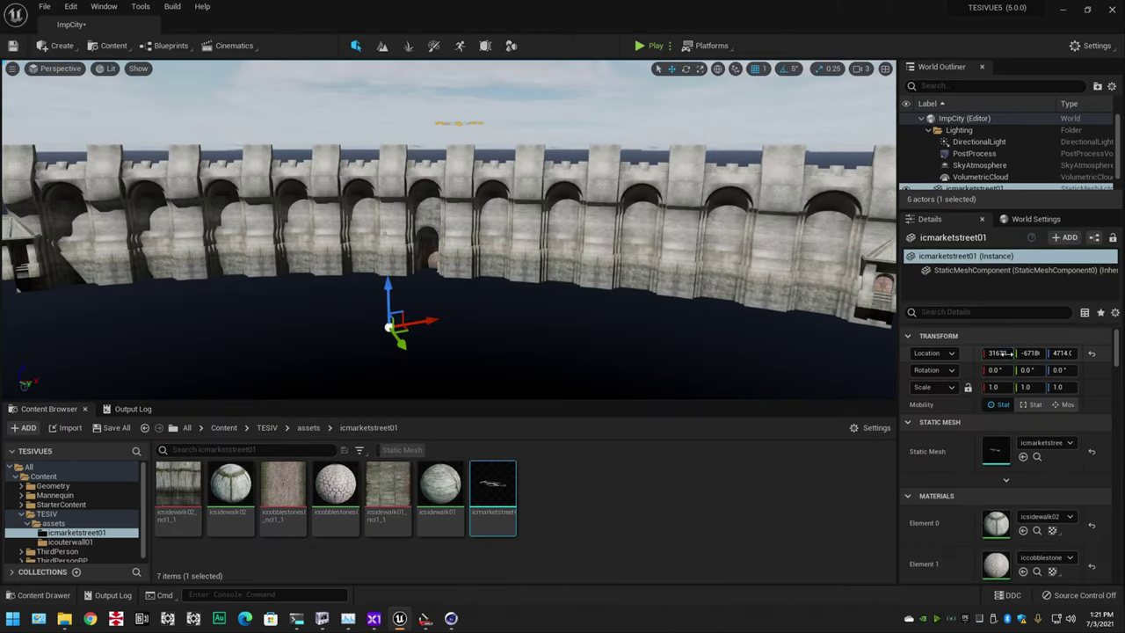
click(1065, 354)
text(0)
key(Return)
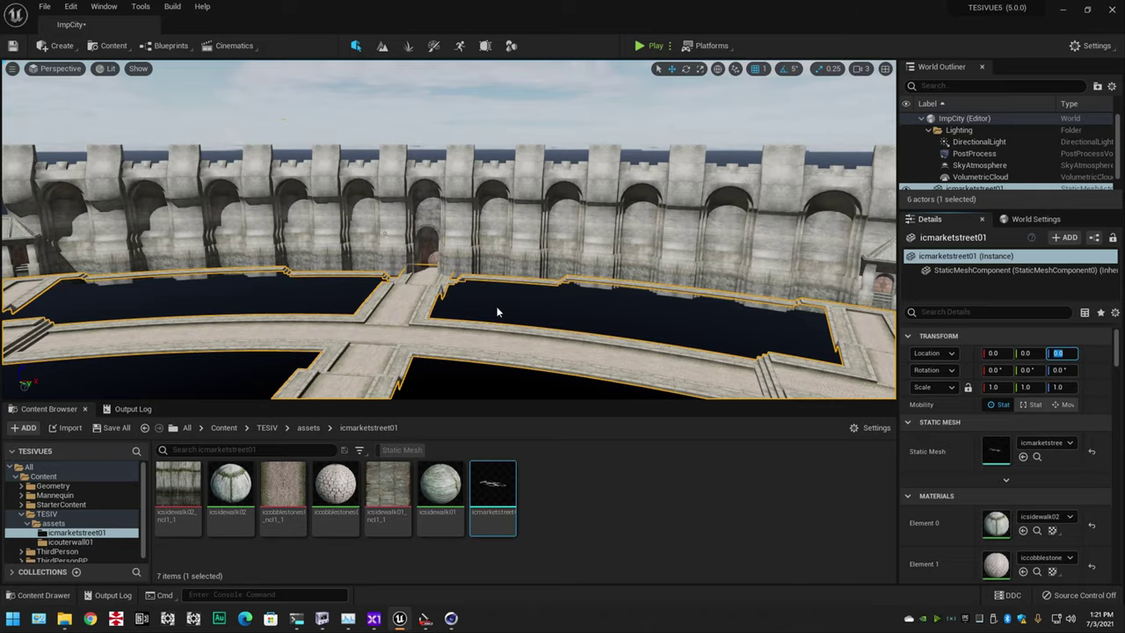
click(539, 306)
right_drag(539, 306, 490, 306)
key(w)
key(w)
key(w)
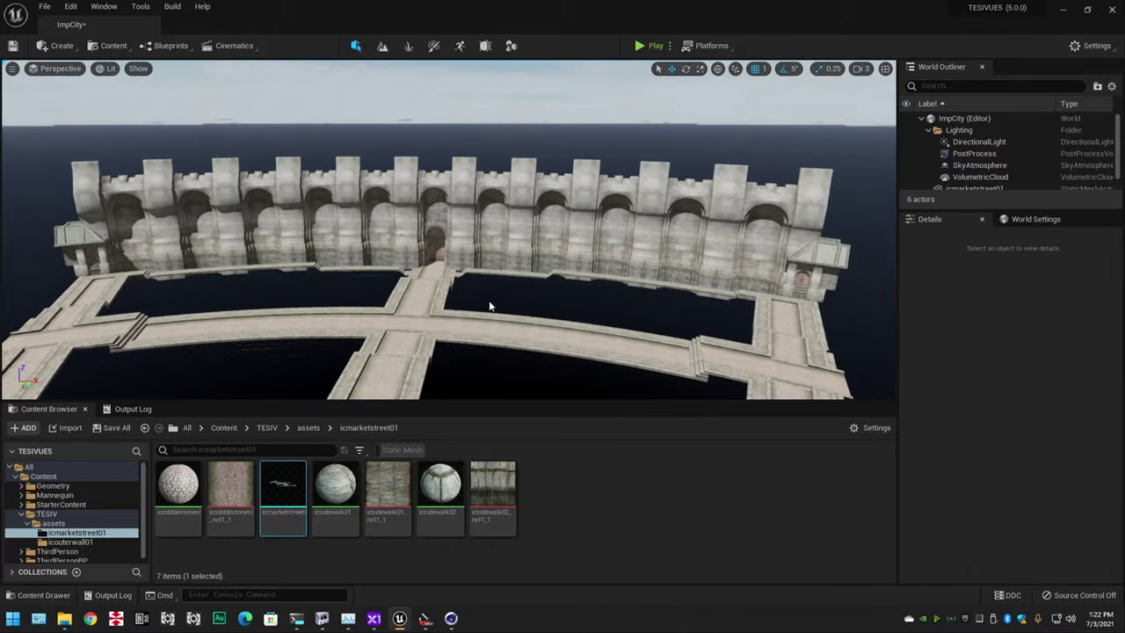
click(569, 494)
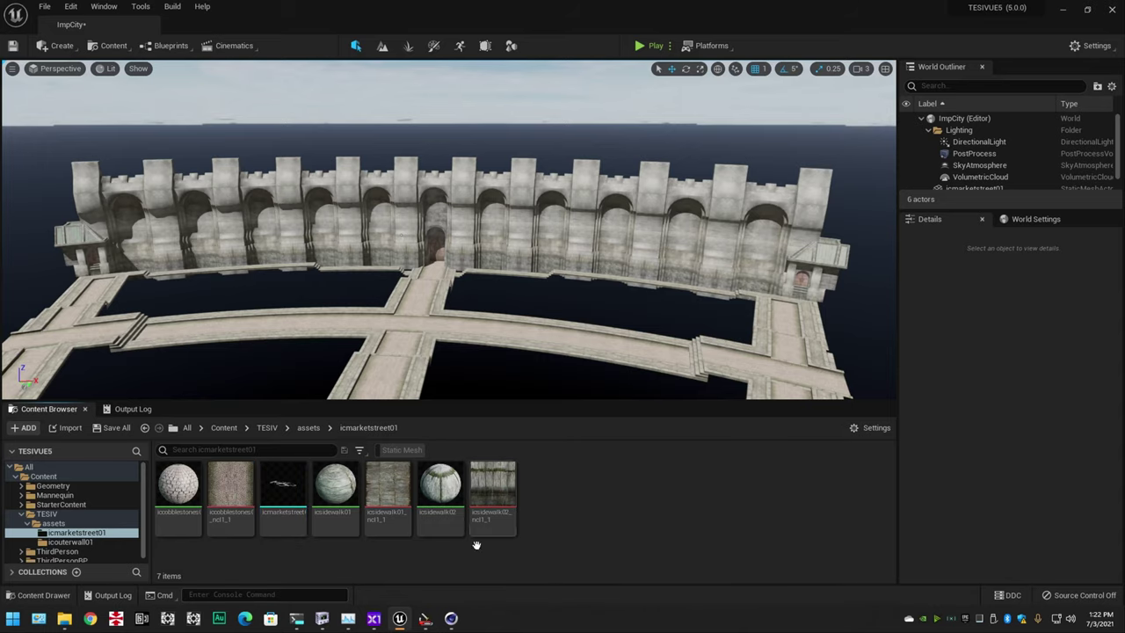
Step: Switch to the browser to read the wccftech article on the Oblivion Imperial City recreation, and return to Unreal Engine
key(alt+Tab)
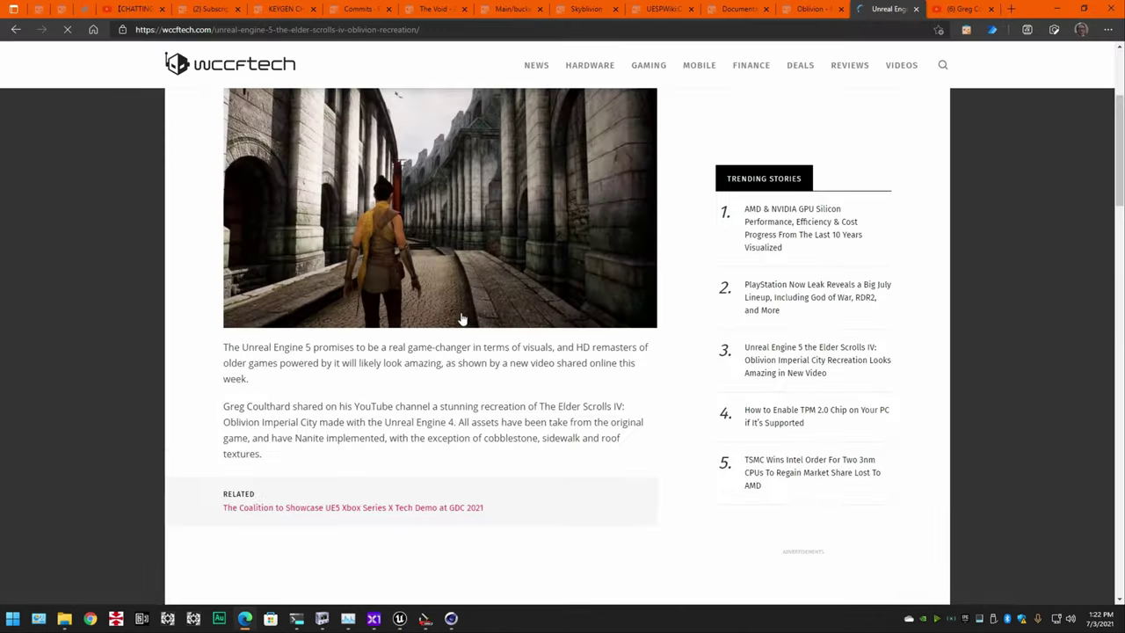
scroll(180, 436, down, 7)
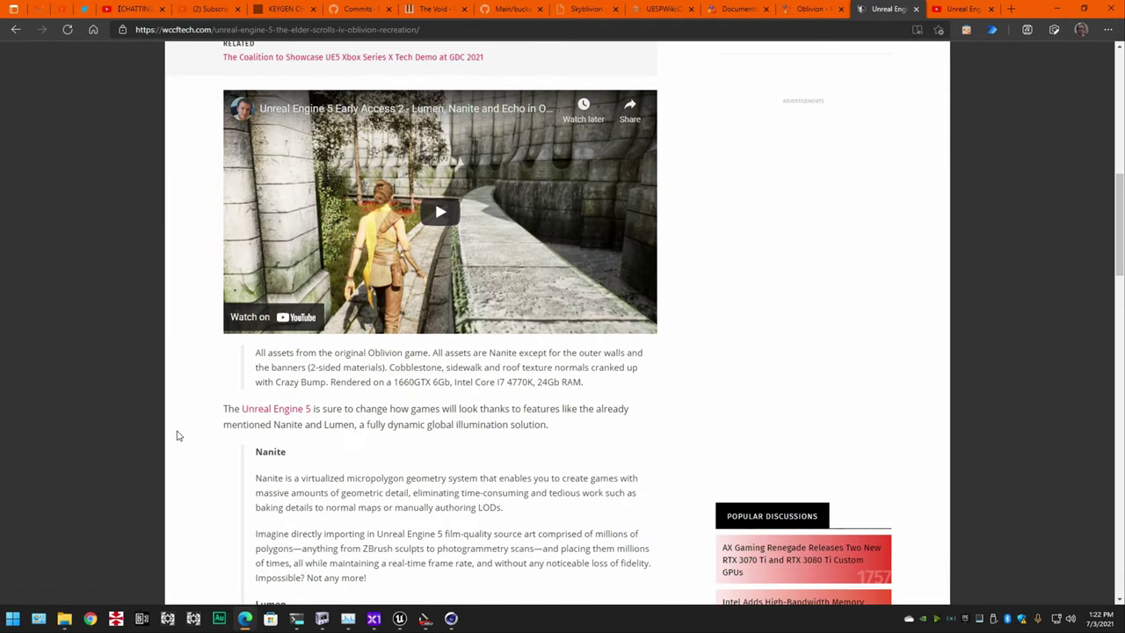
scroll(180, 444, down, 2)
scroll(180, 444, up, 5)
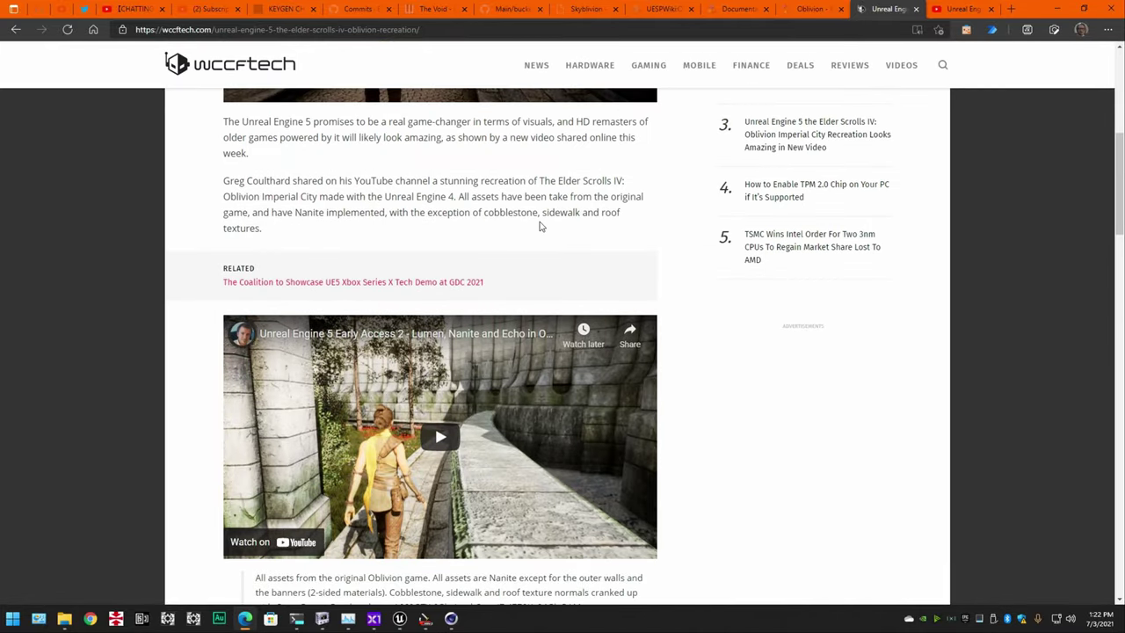
scroll(547, 240, up, 2)
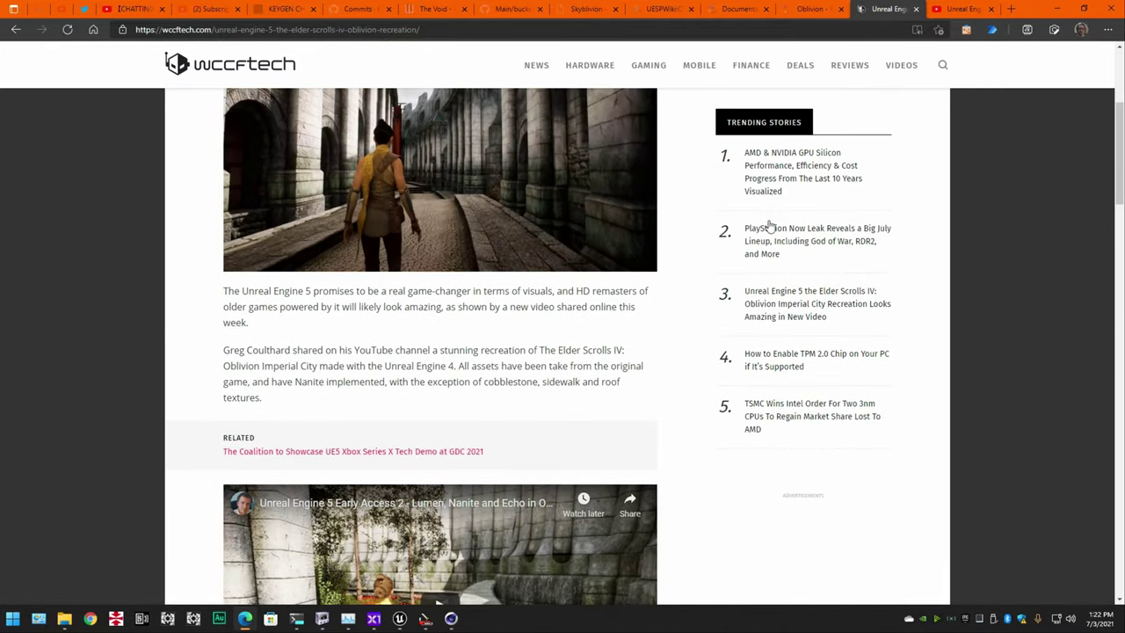
click(1060, 7)
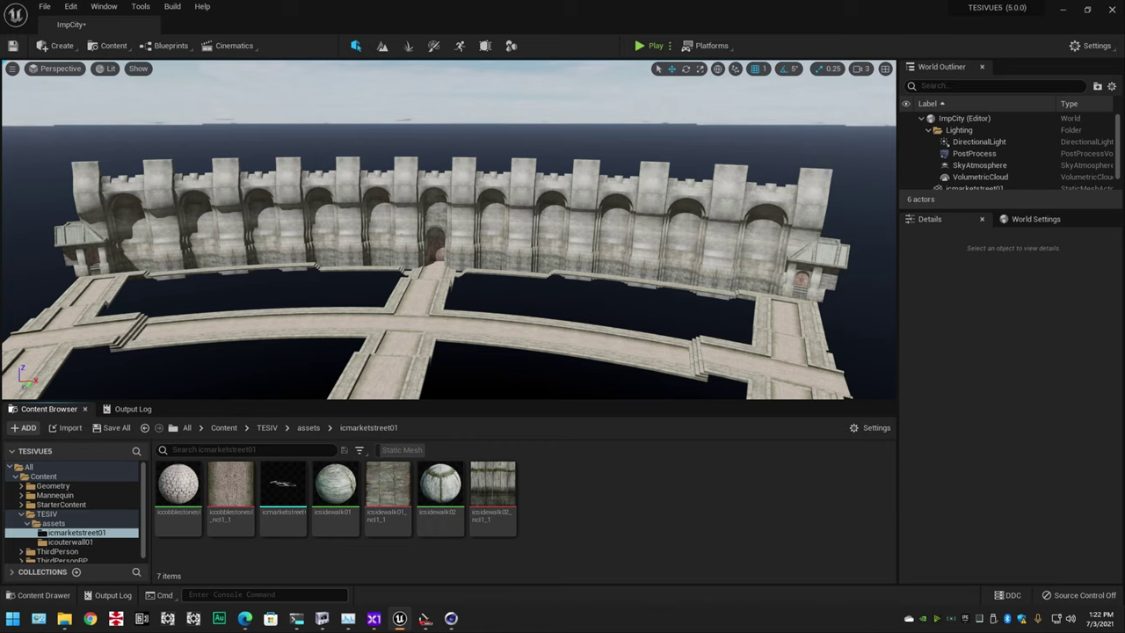
right_drag(449, 228, 430, 290)
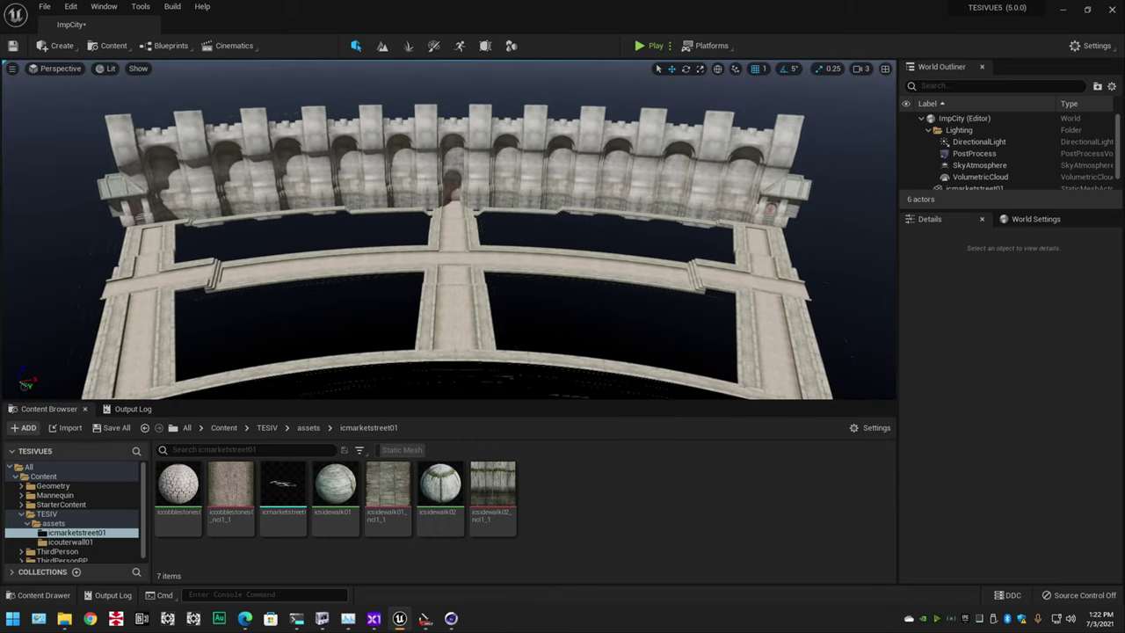